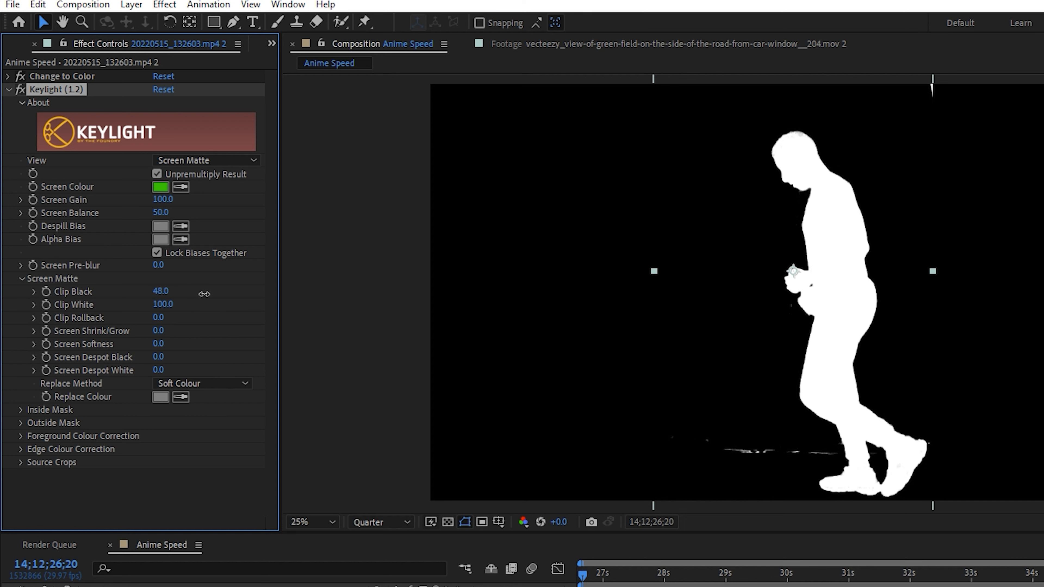
# Set Keylight's Clip Black to 84 to clean the screen matte, and switch the view to Final Result.
pyautogui.moveTo(228, 292); pyautogui.dragTo(241, 292)
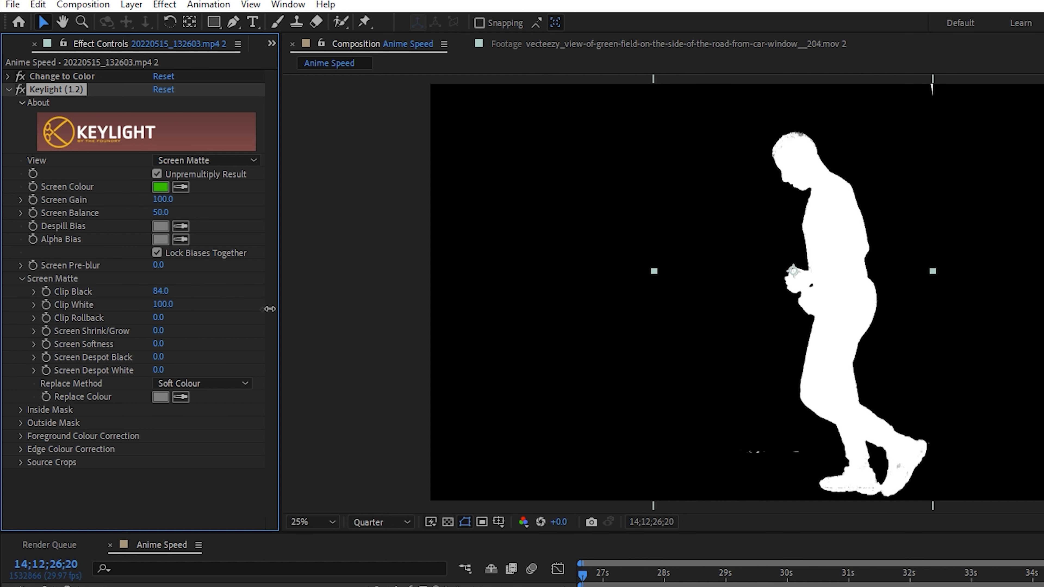
pyautogui.moveTo(270, 309); pyautogui.dragTo(325, 312)
pyautogui.click(201, 160)
pyautogui.click(216, 341)
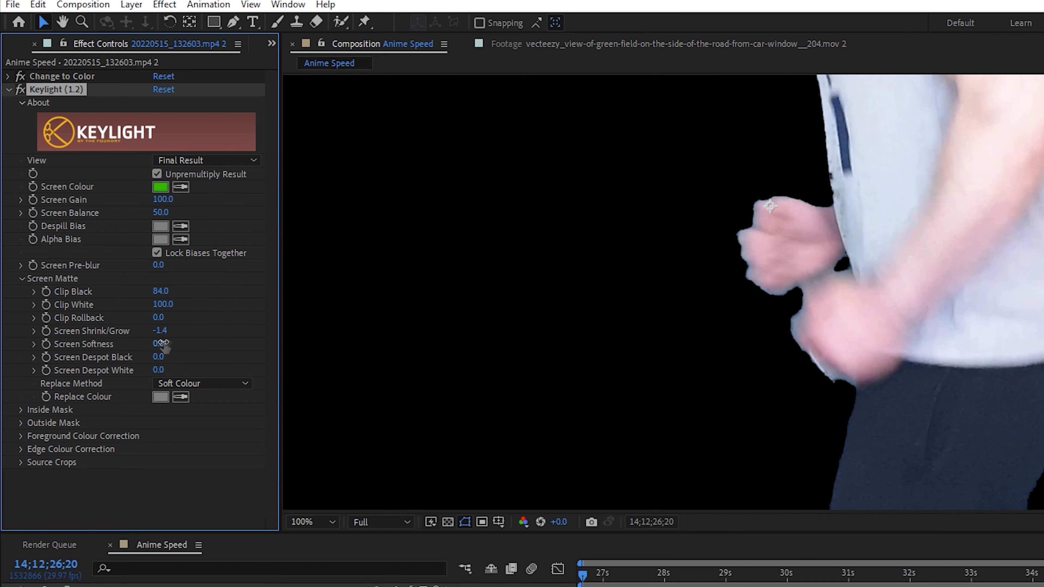
# Refine the runner's matte edge with Screen Softness 6.7 and Screen Shrink/Grow -8.7.
pyautogui.moveTo(165, 344); pyautogui.dragTo(246, 342)
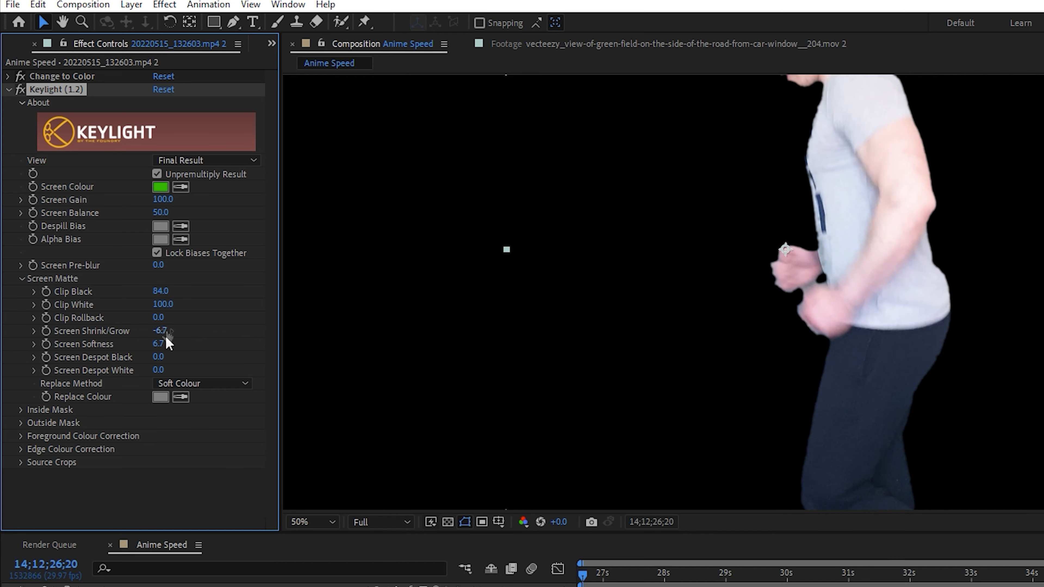
pyautogui.moveTo(166, 332); pyautogui.dragTo(154, 334)
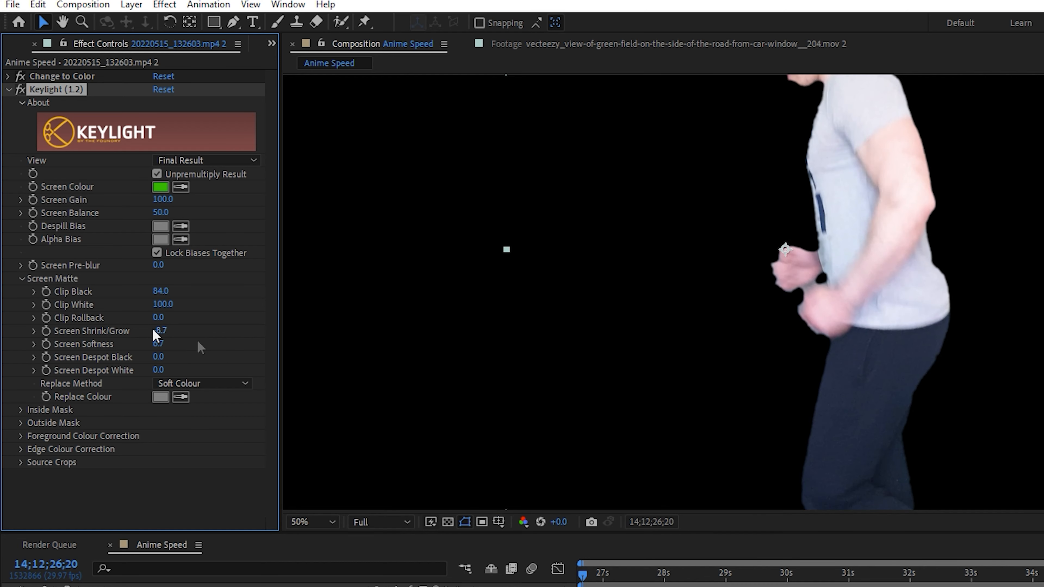
pyautogui.scroll(-2, 655, 419)
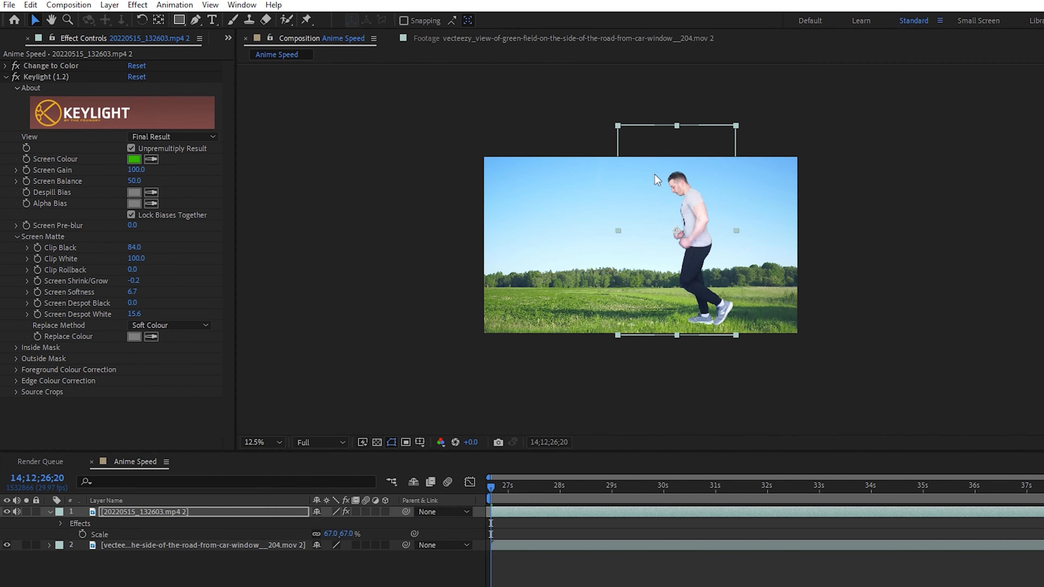
# Draw a rectangular mask around the runner and move his layer to the right edge of the frame.
pyautogui.press('q')
pyautogui.moveTo(643, 164); pyautogui.dragTo(679, 260)
pyautogui.moveTo(716, 302); pyautogui.dragTo(735, 335)
pyautogui.press('v')
pyautogui.moveTo(691, 235); pyautogui.dragTo(784, 266)
# Scale the green field footage to 146% and reposition it to fill the frame.
pyautogui.click(203, 567)
pyautogui.press('s')
pyautogui.moveTo(332, 579); pyautogui.dragTo(365, 580)
pyautogui.moveTo(594, 325); pyautogui.dragTo(606, 304)
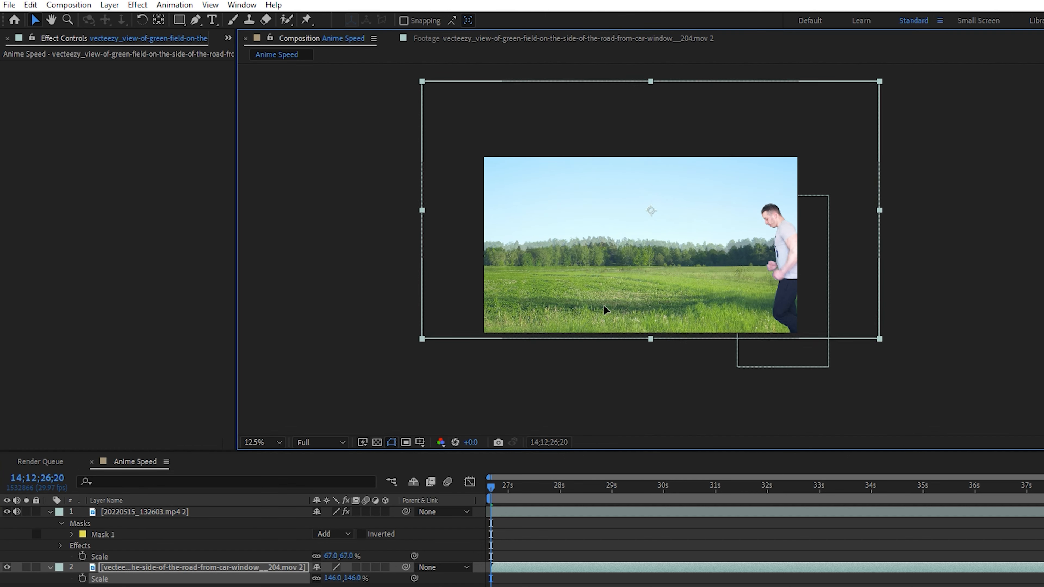
# Rename the runner layer as Subject and the green field layer as Background.
pyautogui.rightClick(175, 513)
pyautogui.click(205, 488)
pyautogui.write('S')
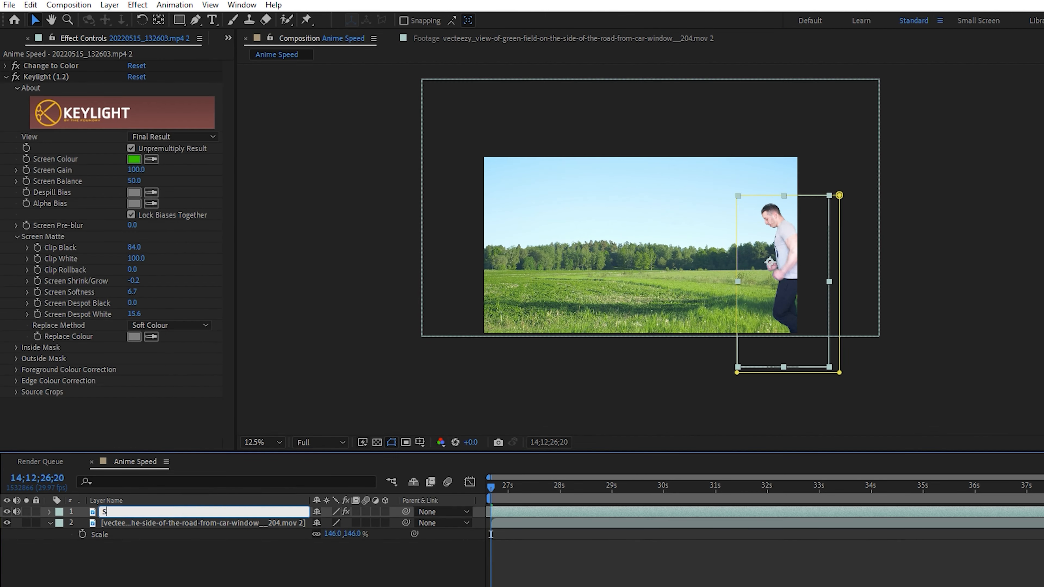
pyautogui.click(212, 525)
pyautogui.press('Return')
pyautogui.write('Background')
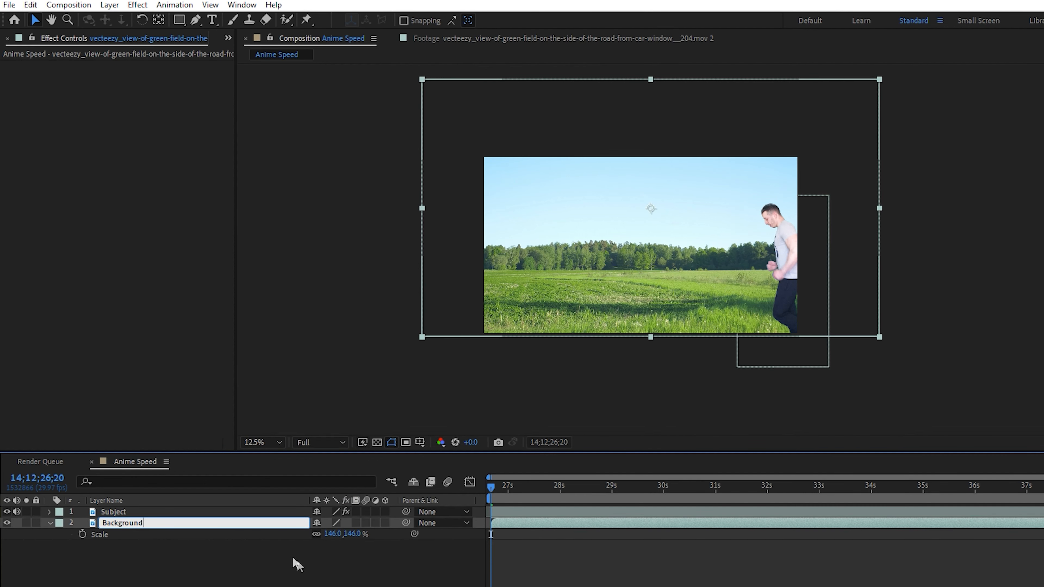
# Split the Background layer at 14;12;26;27 and move the later segment beneath the first one.
pyautogui.click(497, 511)
pyautogui.click(507, 520)
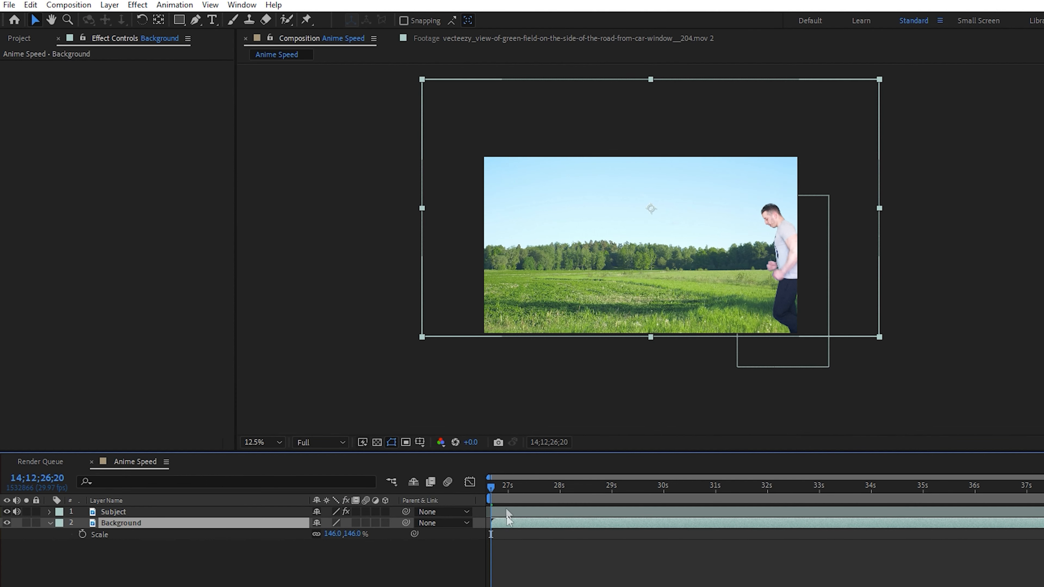
pyautogui.moveTo(493, 488); pyautogui.dragTo(503, 489)
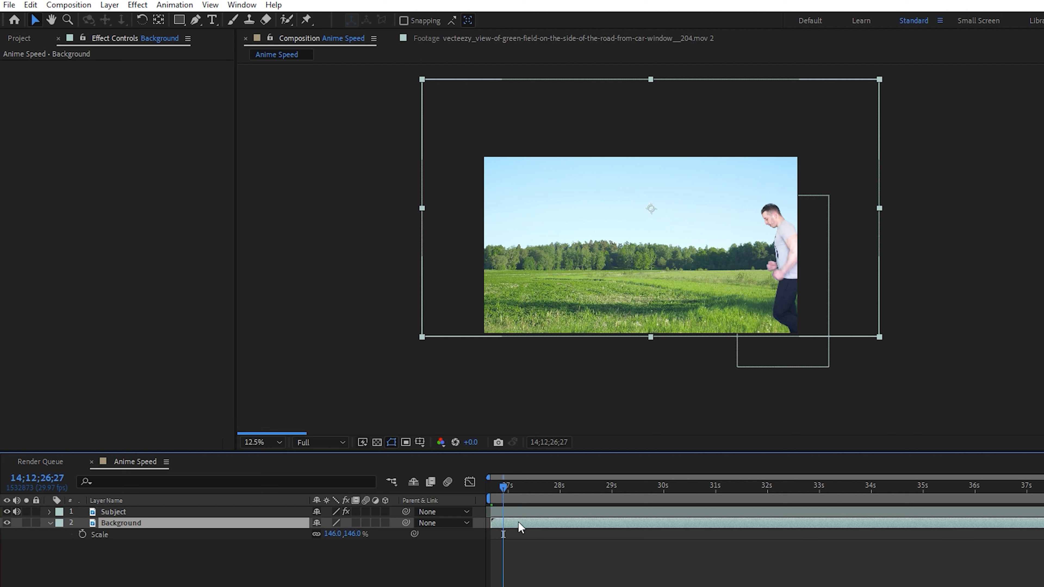
pyautogui.hotkey('ctrl', 'shift', 'd')
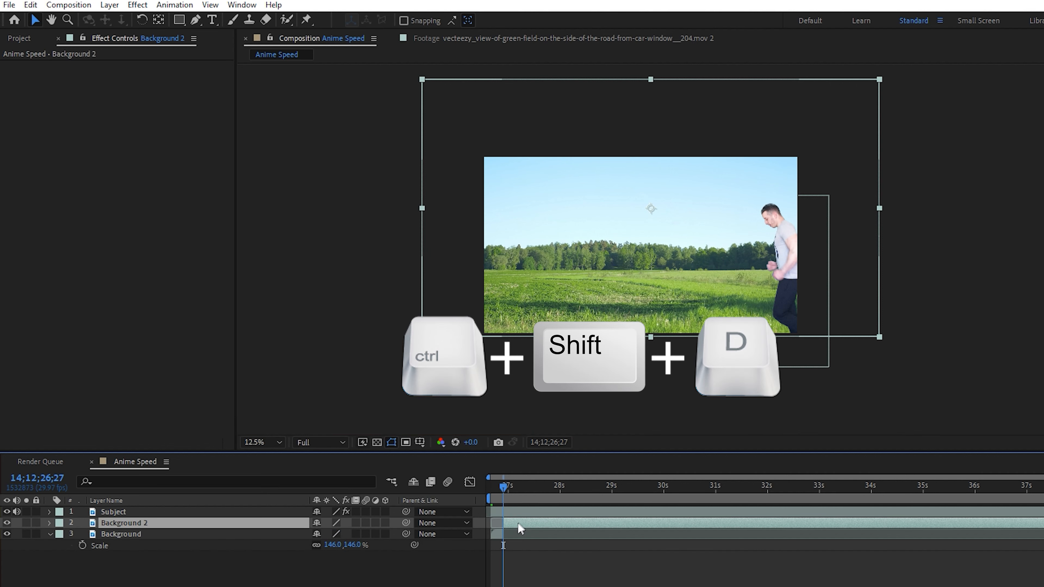
pyautogui.moveTo(175, 522); pyautogui.dragTo(170, 544)
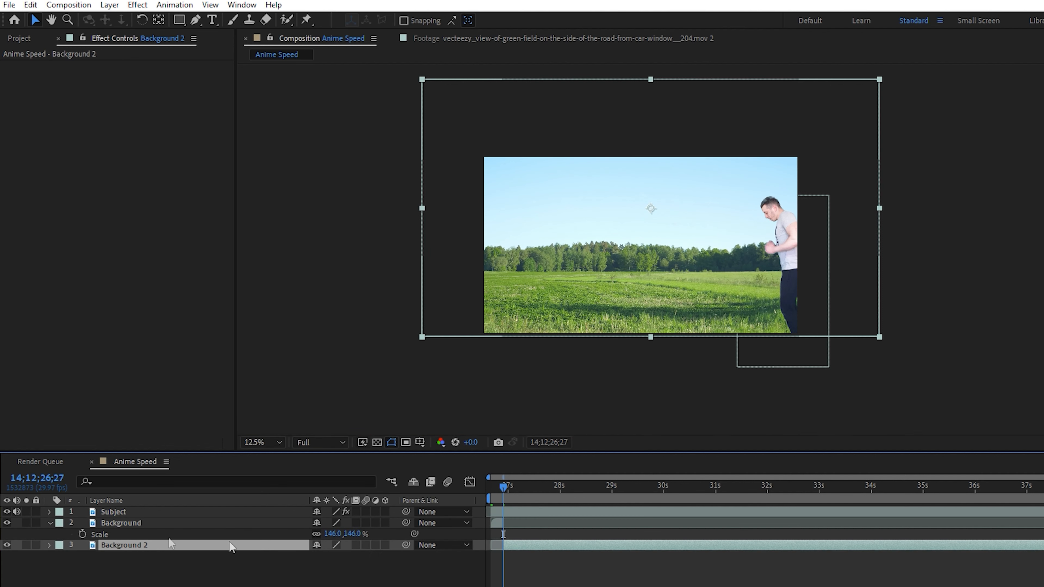
# Apply Freeze Frame to the first Background segment at 14;12;26;25.
pyautogui.click(496, 523)
pyautogui.rightClick(496, 523)
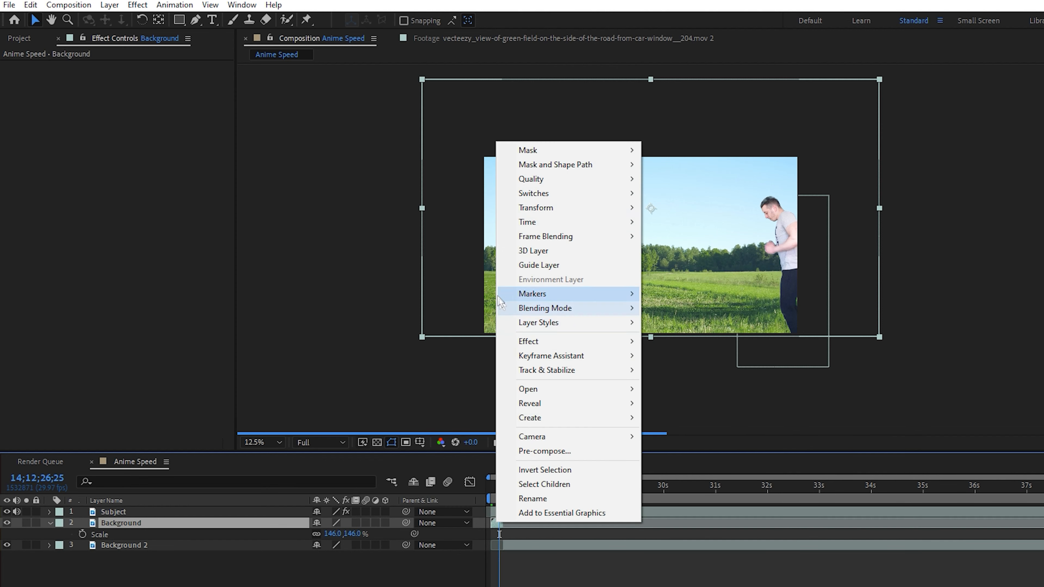
pyautogui.moveTo(527, 222)
pyautogui.click(683, 264)
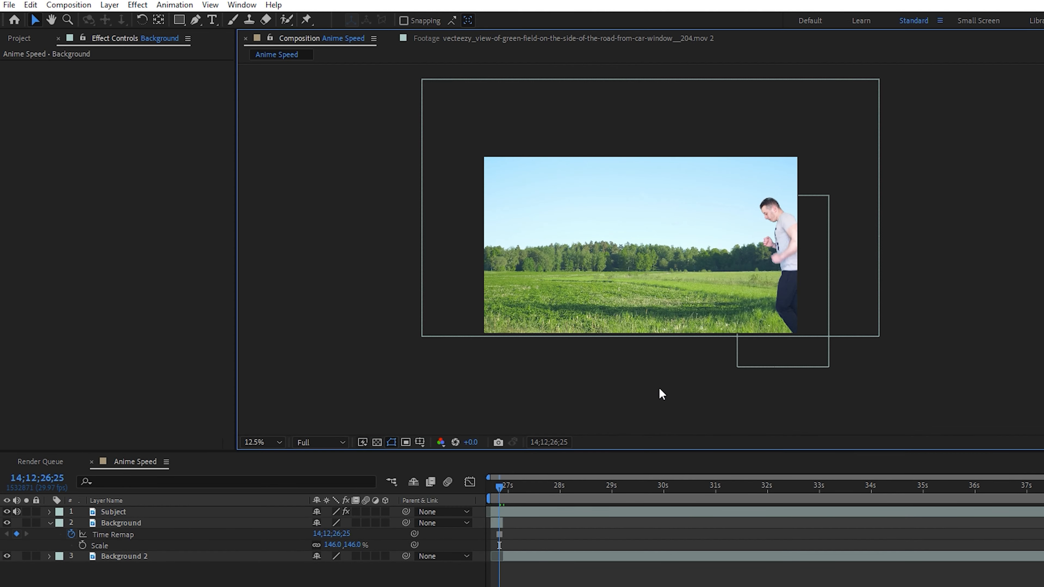
# Split the Subject layer at 14;12;26;27 and place the later segment between the two Background segments.
pyautogui.click(525, 513)
pyautogui.hotkey('ctrl', 'd')
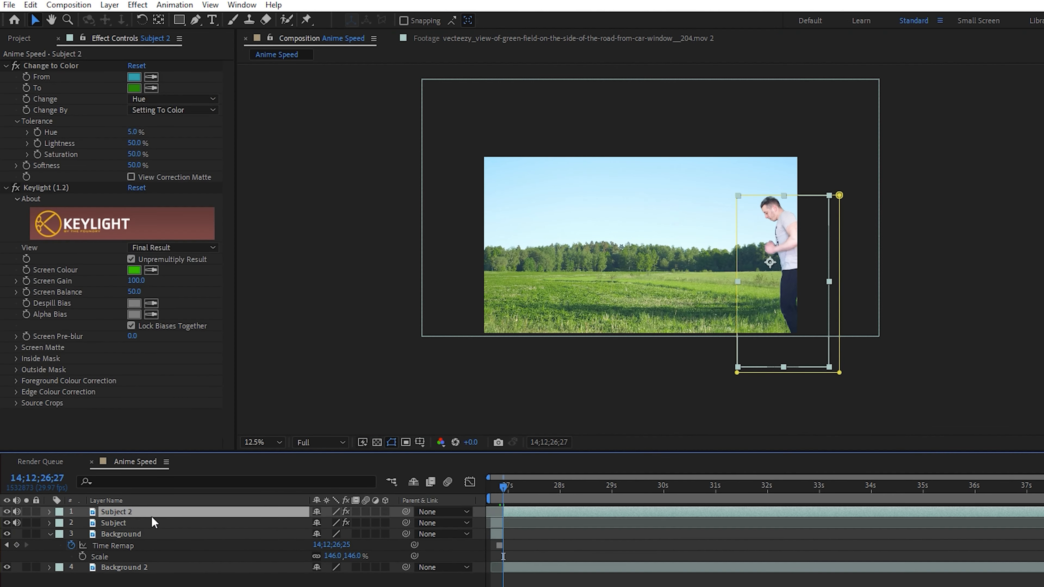
pyautogui.moveTo(152, 512); pyautogui.dragTo(171, 561)
# Apply Freeze Frame to the first Subject segment at 14;12;26;24 and extend the end of the first Background segment.
pyautogui.click(497, 492)
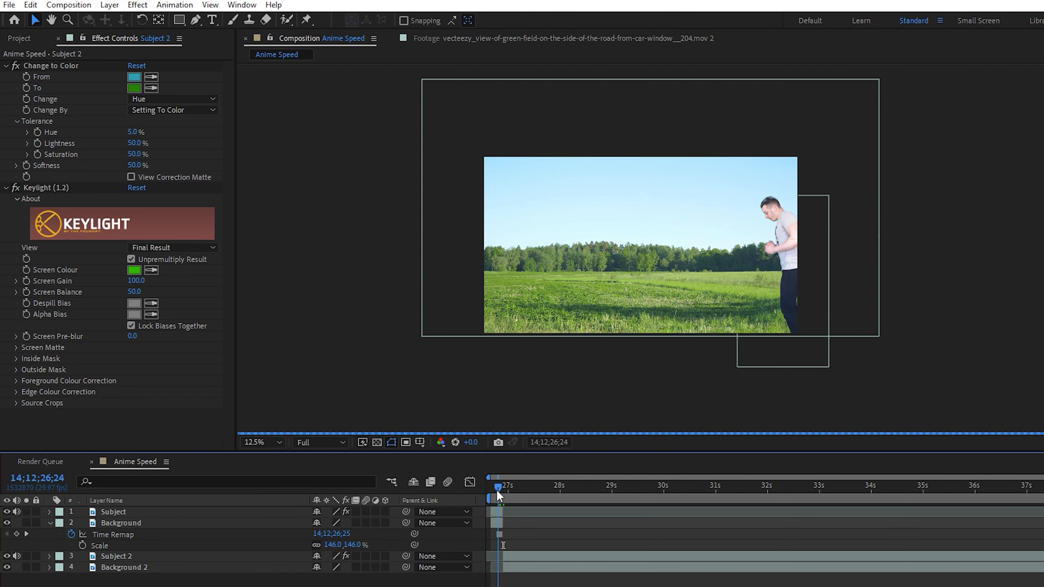
pyautogui.rightClick(497, 512)
pyautogui.moveTo(559, 210)
pyautogui.click(714, 254)
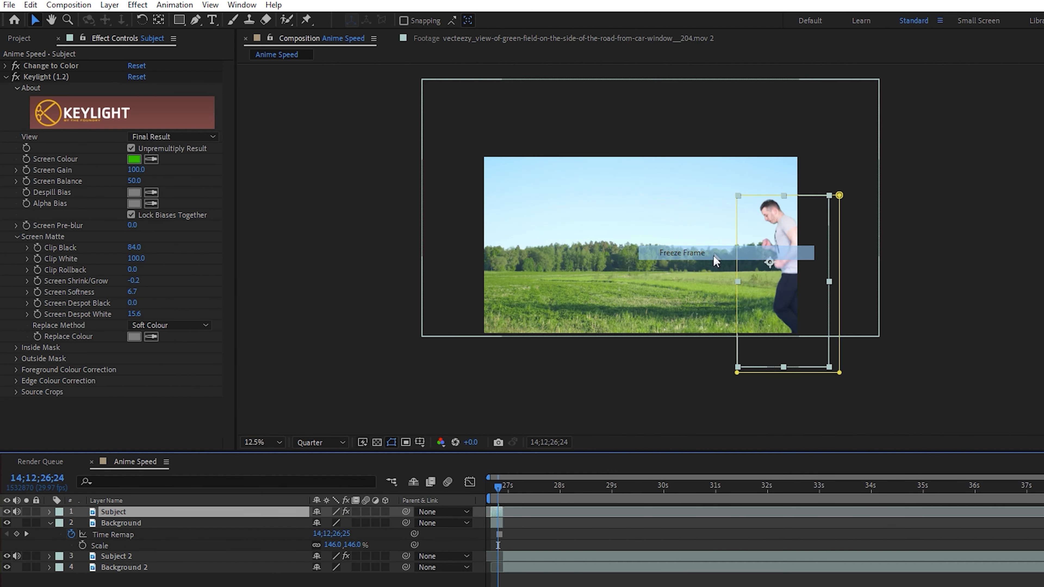
pyautogui.click(514, 535)
# Keyframe the first Subject segment's Position from 3968, 1288 at 14;12;26;20 to -856, 1216 at 14;12;26;24.
pyautogui.click(252, 515)
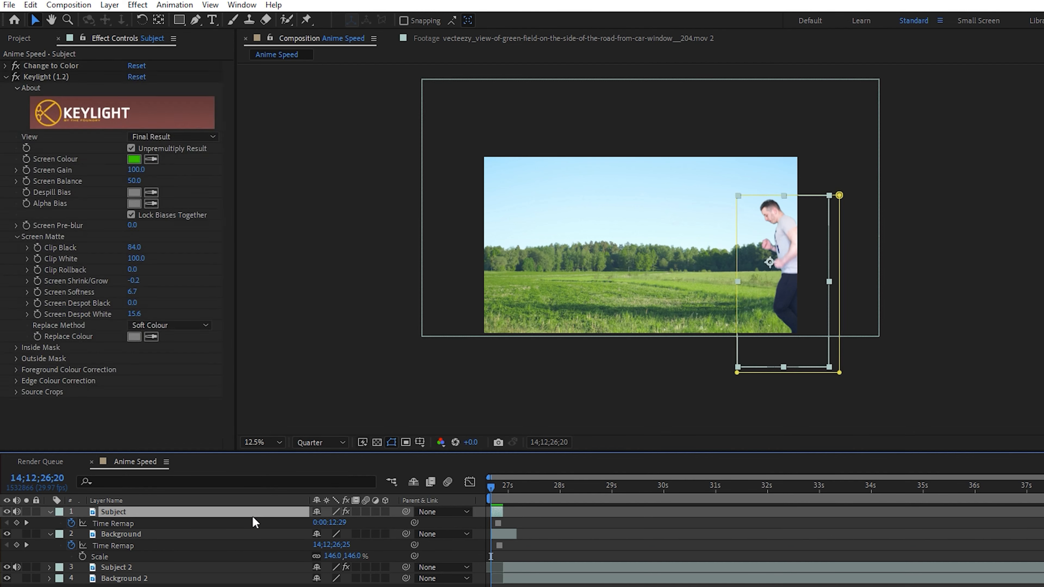
pyautogui.press('p')
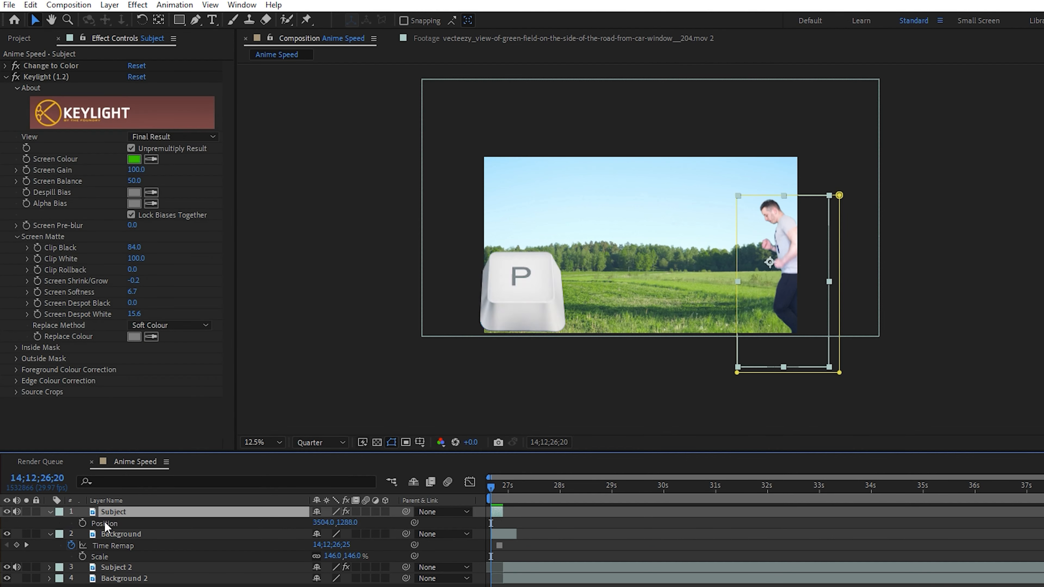
pyautogui.click(82, 522)
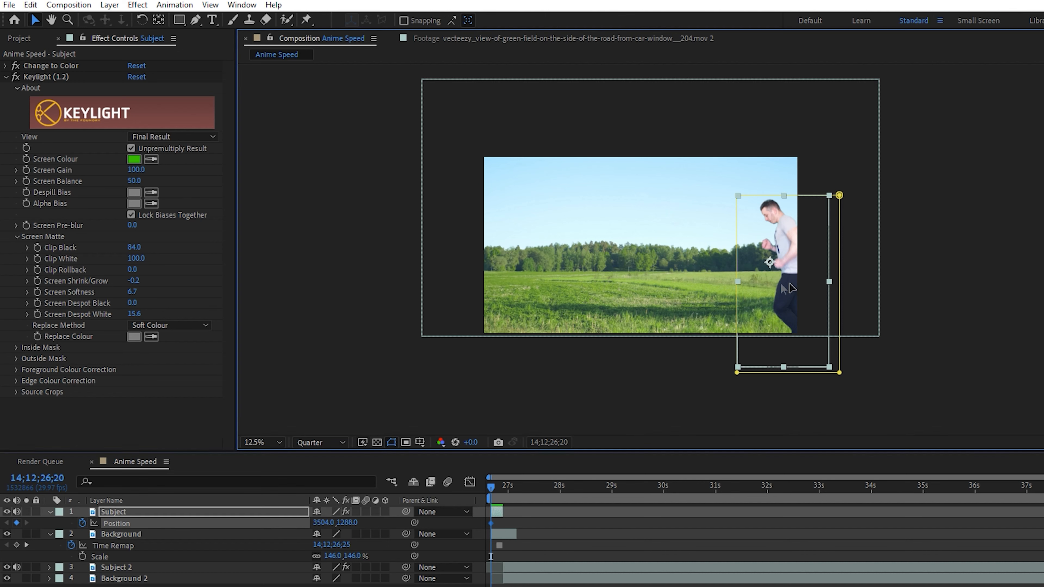
pyautogui.moveTo(775, 283); pyautogui.dragTo(819, 288)
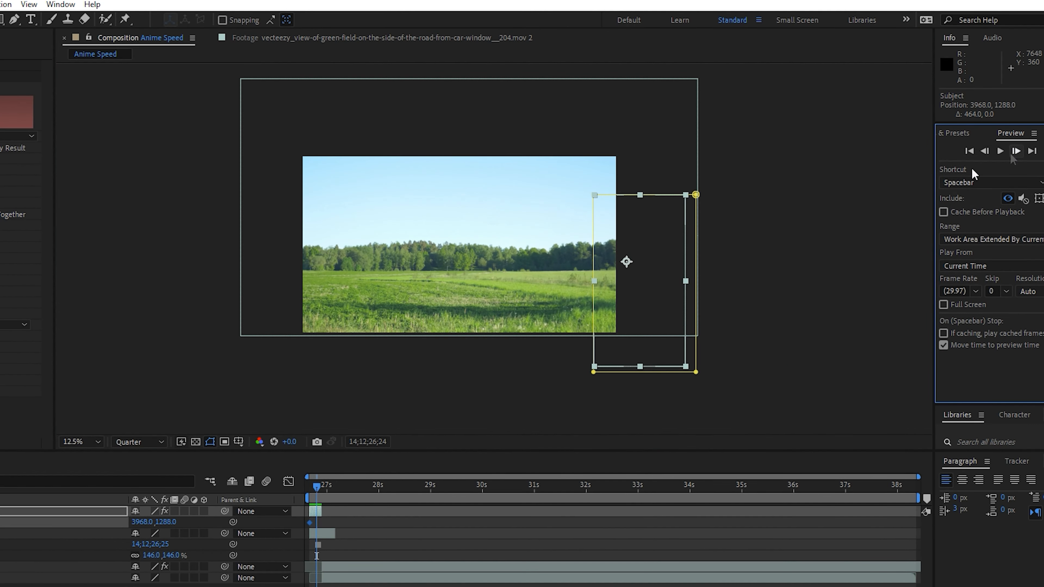
pyautogui.moveTo(656, 304); pyautogui.dragTo(259, 299)
# Preview the Subject's pass across the frame from 14;12;26;20.
pyautogui.press('j')
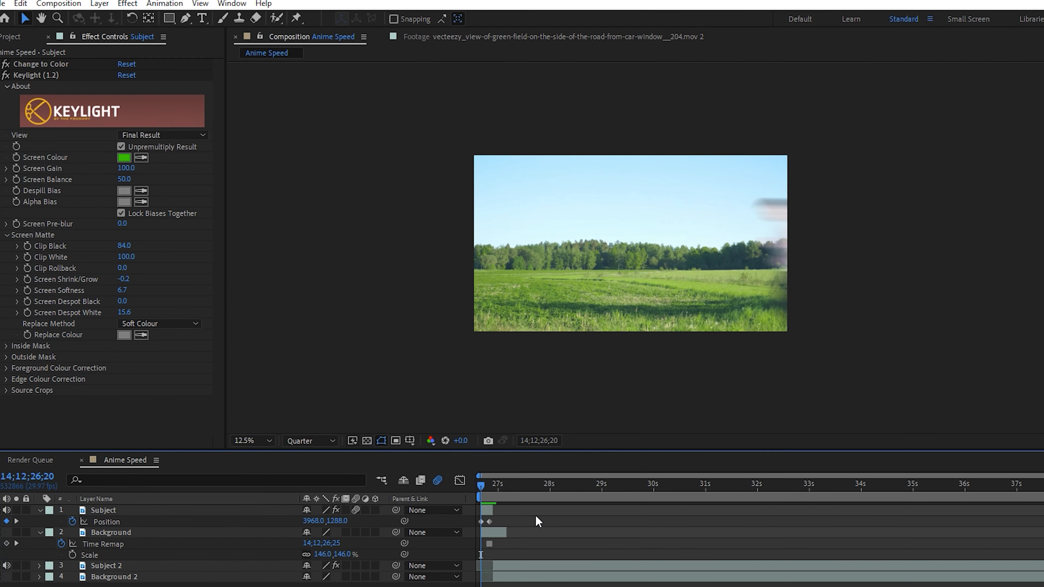
pyautogui.press('space')
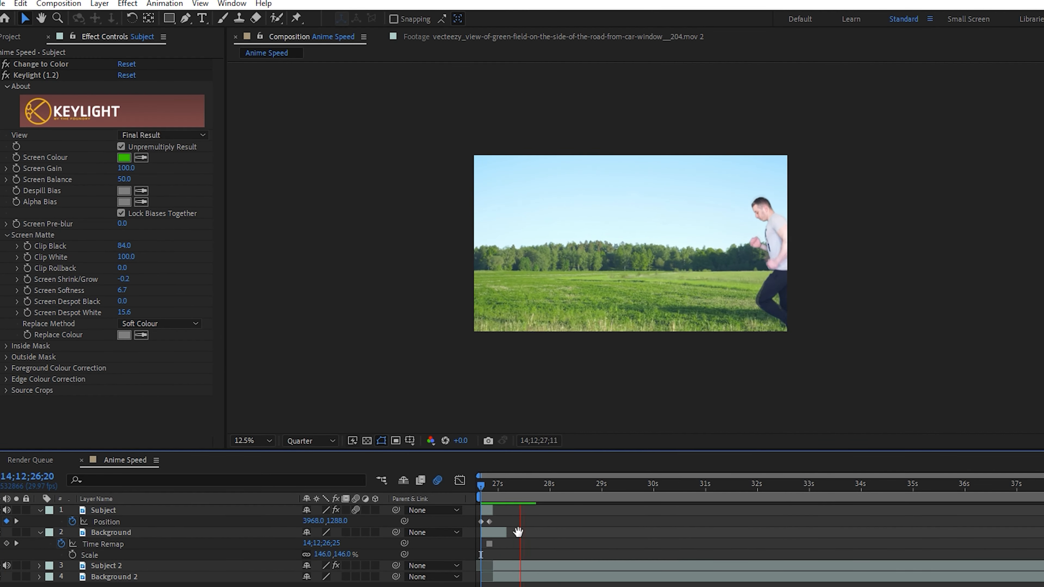
pyautogui.press('space')
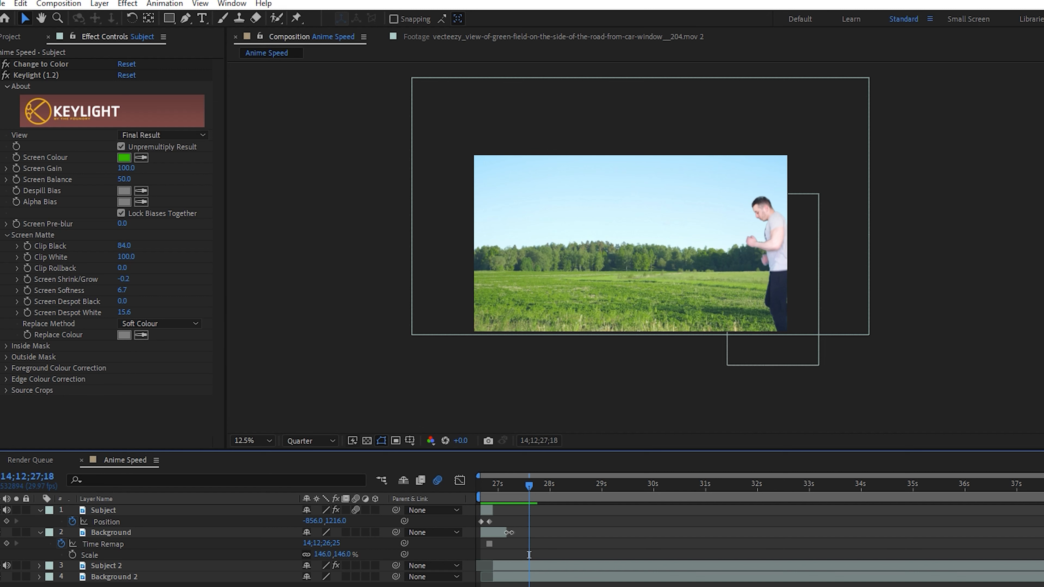
# Lengthen the first Background segment slightly, shift the first Subject segment to start at about 14;12;26;23, and preview the result.
pyautogui.moveTo(508, 532); pyautogui.dragTo(479, 489)
pyautogui.click(492, 511)
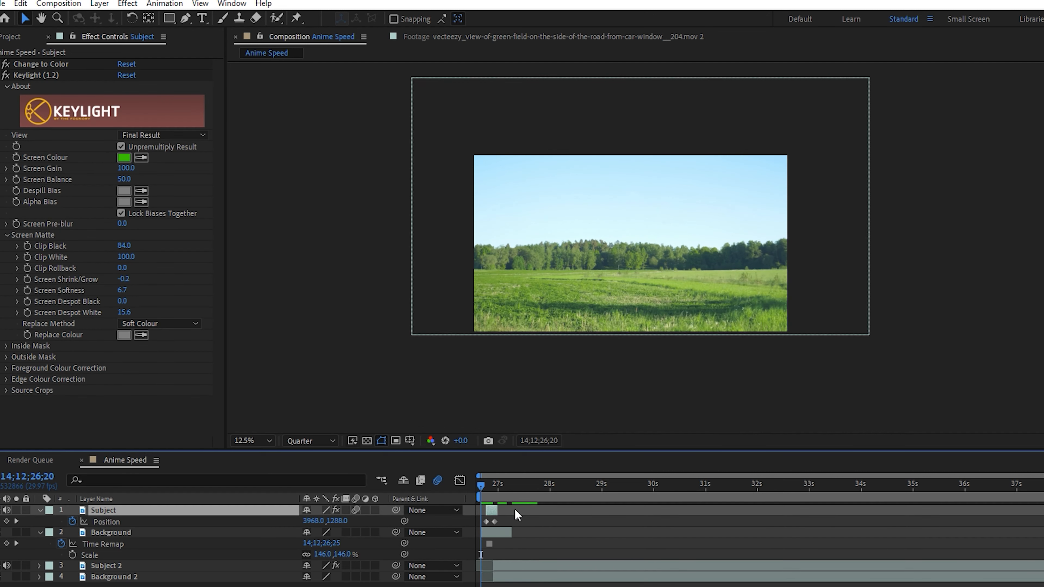
pyautogui.press('space')
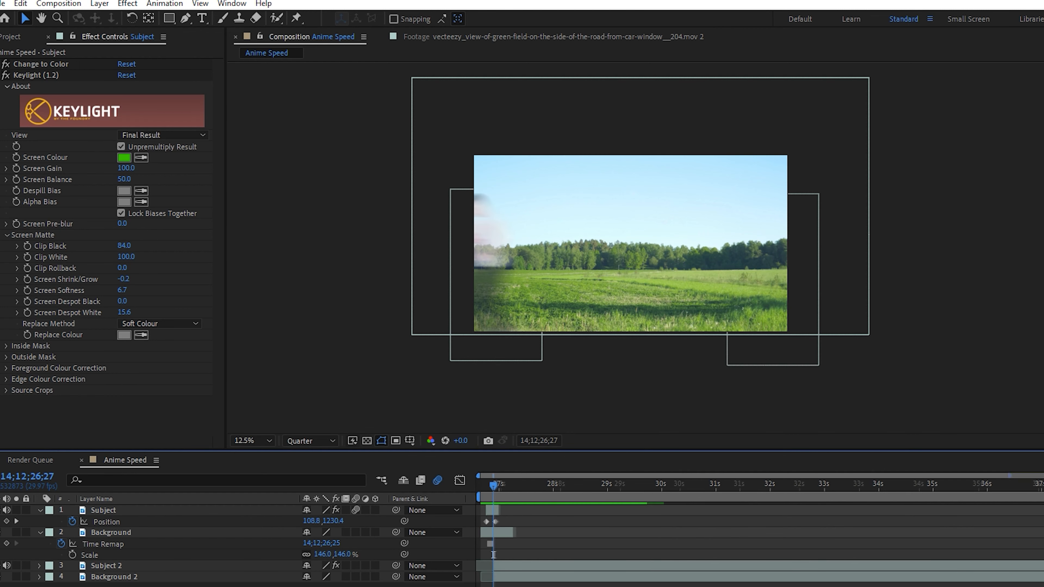
# Move the Subject's second Position keyframe earlier to about 14;12;26;26 and preview the faster motion.
pyautogui.moveTo(1043, 476); pyautogui.dragTo(635, 476)
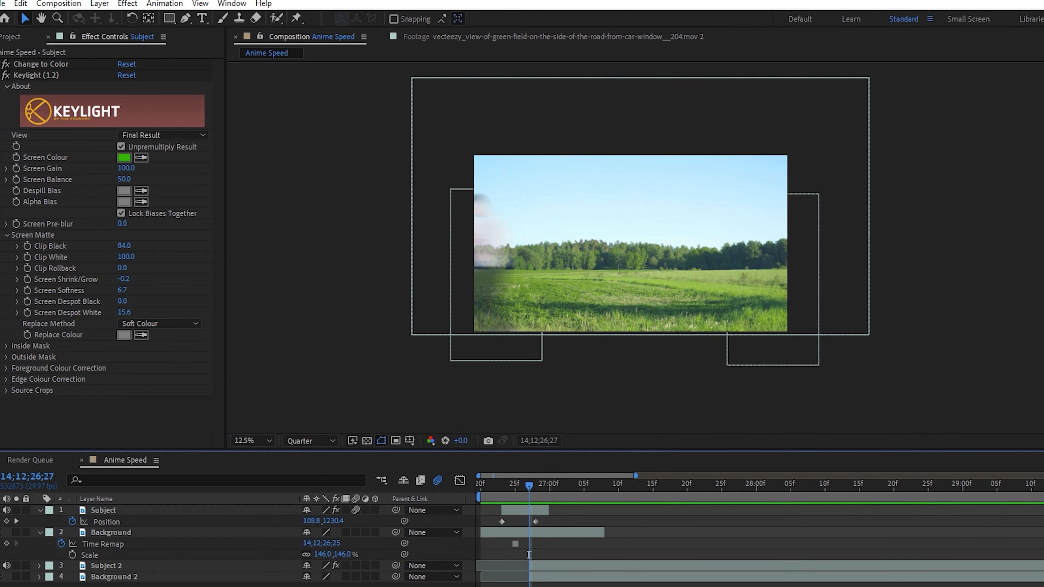
pyautogui.moveTo(535, 521); pyautogui.dragTo(522, 522)
pyautogui.press('space')
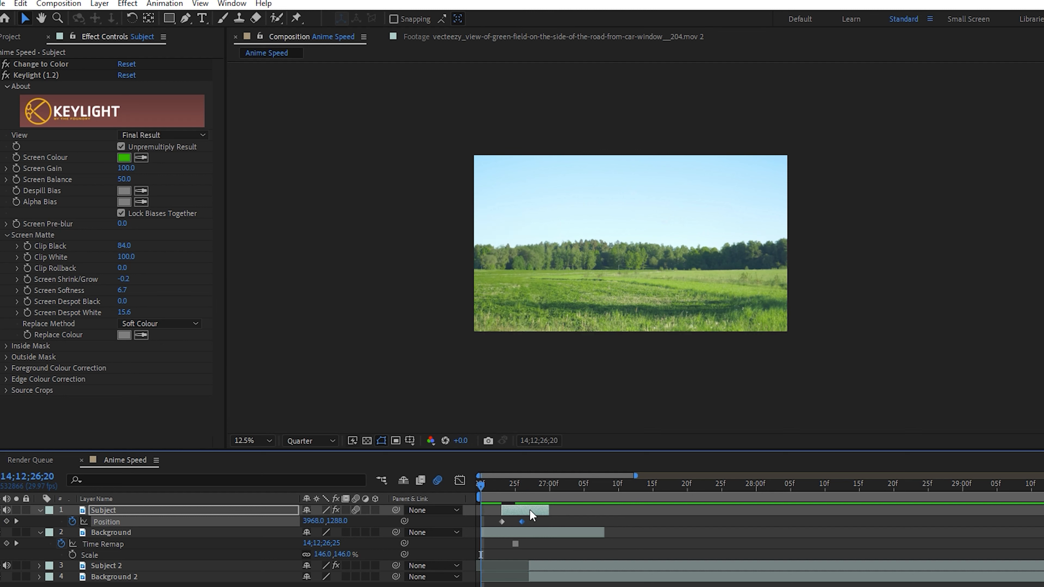
pyautogui.press('space')
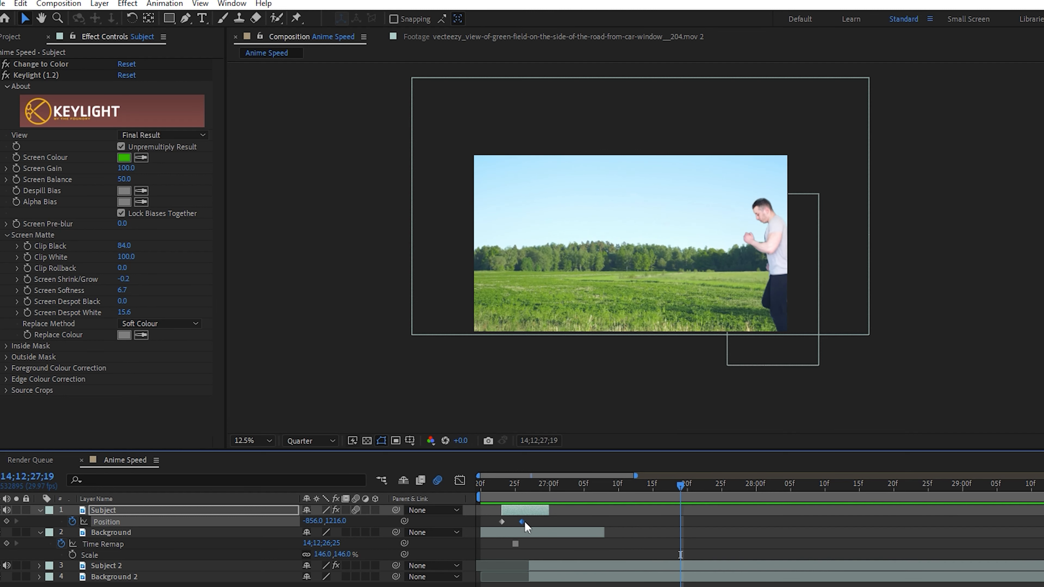
pyautogui.press('space')
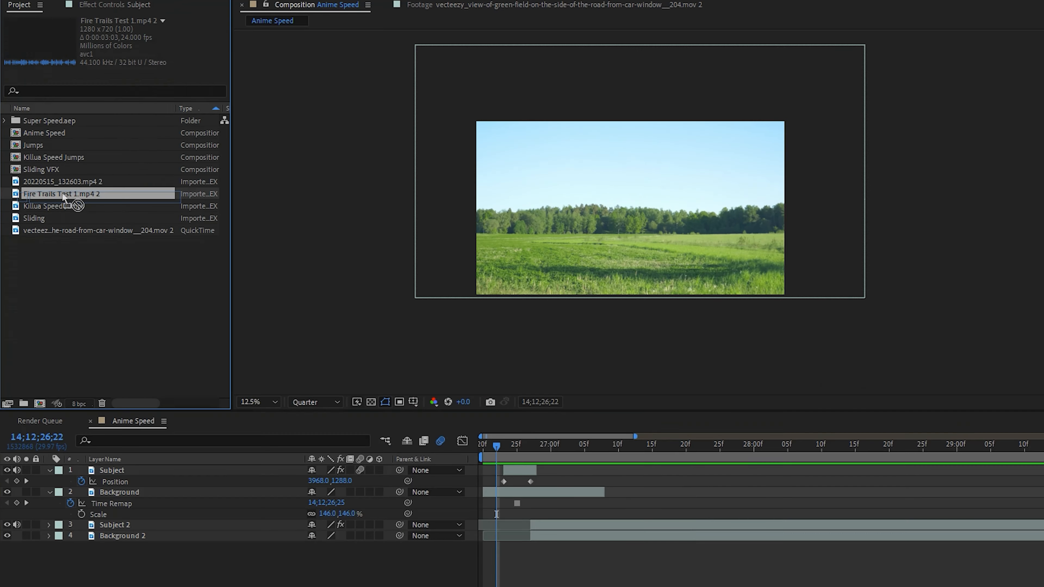
# Add Fire Trails Test 1.mp4 2 as the top layer of the Anime Speed composition and scale it to 217%.
pyautogui.moveTo(70, 194); pyautogui.dragTo(158, 470)
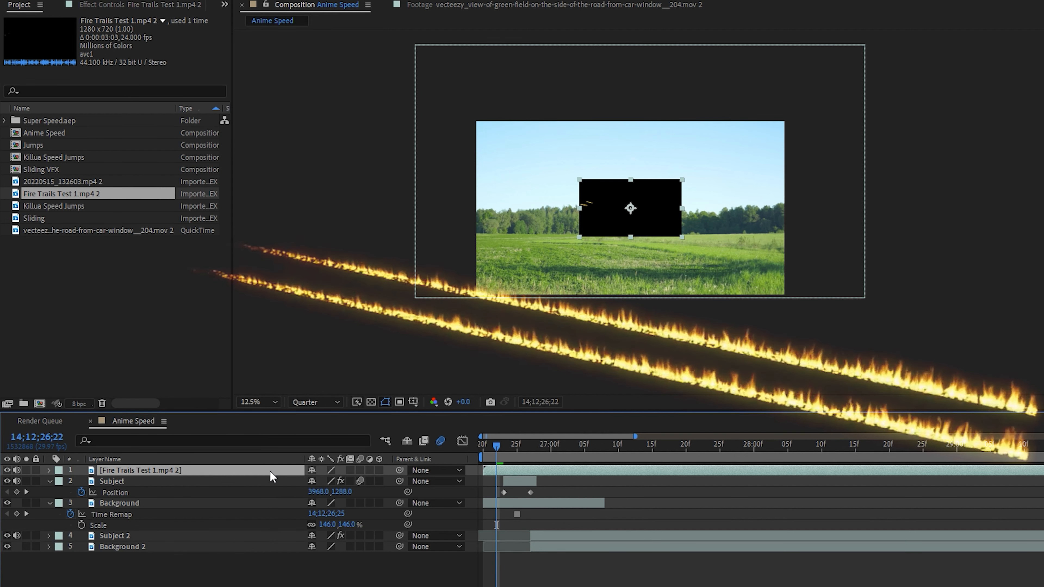
pyautogui.press('s')
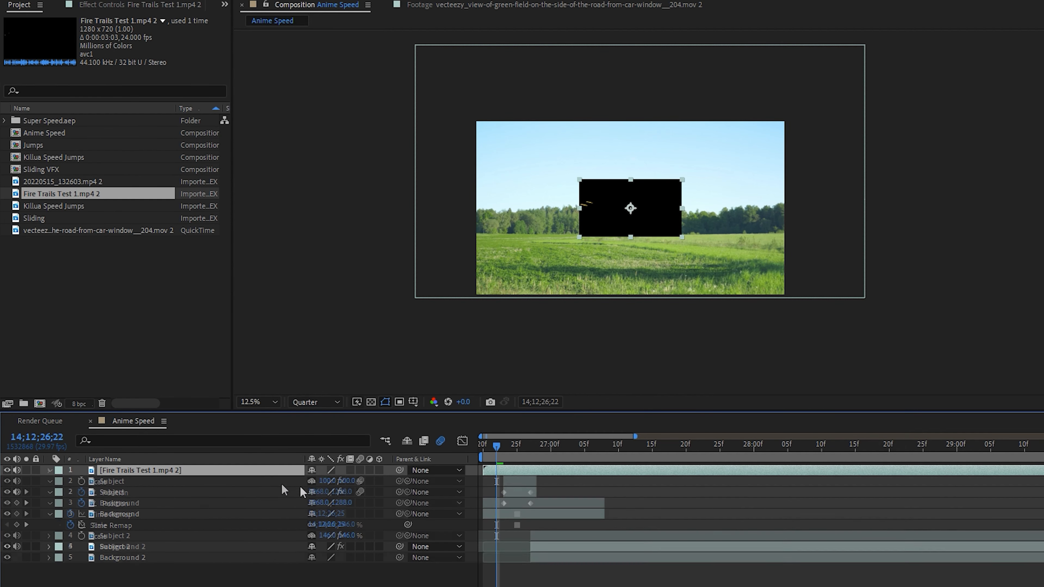
pyautogui.moveTo(329, 481); pyautogui.dragTo(400, 485)
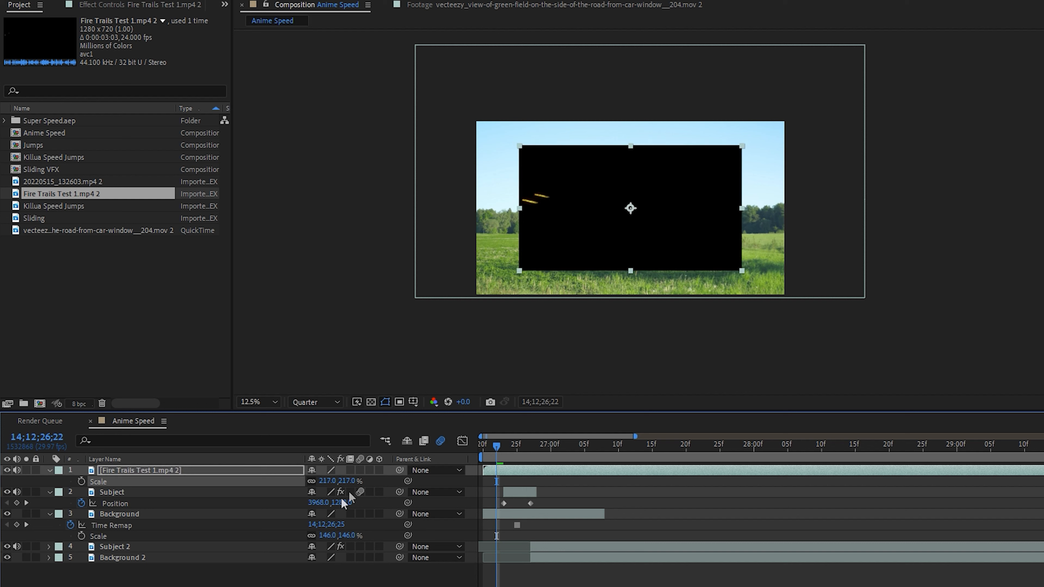
# Set the fire trails layer's blending mode to Add and make it a 3D layer.
pyautogui.press('F4')
pyautogui.click(328, 469)
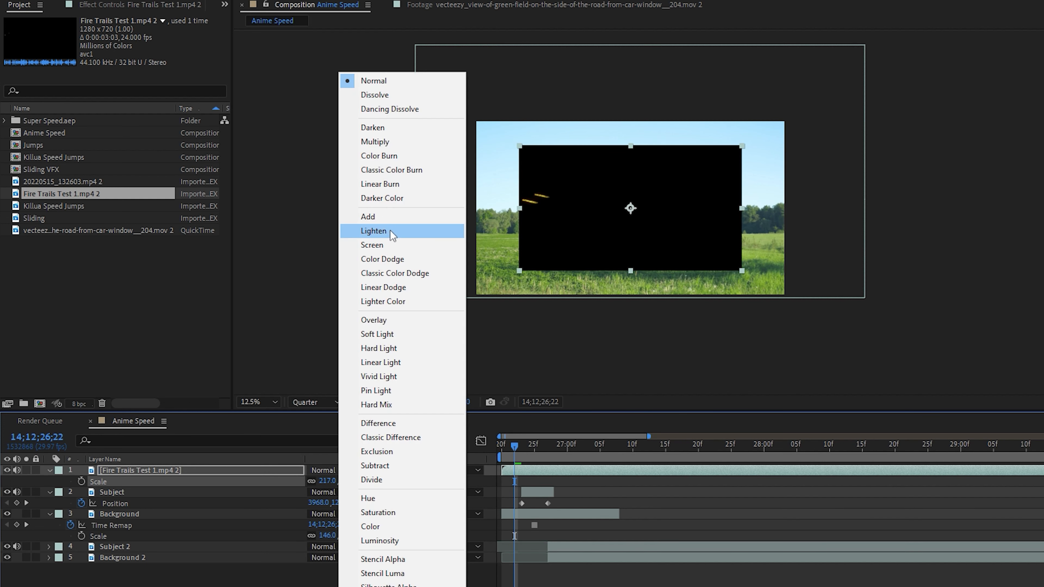
pyautogui.click(386, 216)
pyautogui.press('F4')
pyautogui.click(379, 470)
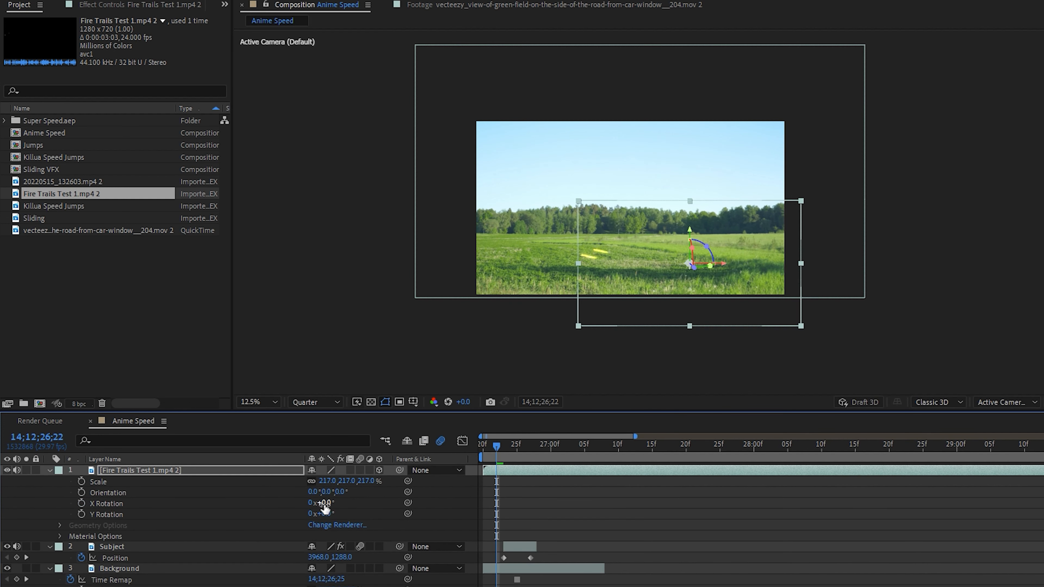
# Rotate the fire trails layer to about 199° in Y and about 26° in X so the streaks run horizontally.
pyautogui.moveTo(324, 511); pyautogui.dragTo(442, 517)
pyautogui.click(528, 472)
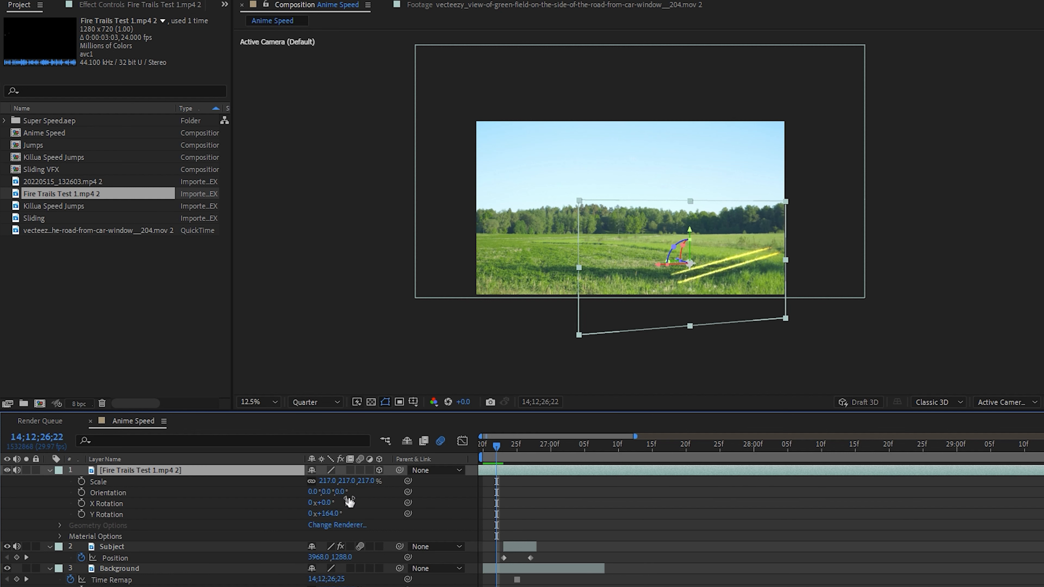
pyautogui.moveTo(336, 512)
pyautogui.mouseDown()
pyautogui.moveTo(351, 513)
pyautogui.moveTo(348, 492)
pyautogui.moveTo(345, 503)
pyautogui.mouseUp()
pyautogui.hotkey('ctrl', 'z')
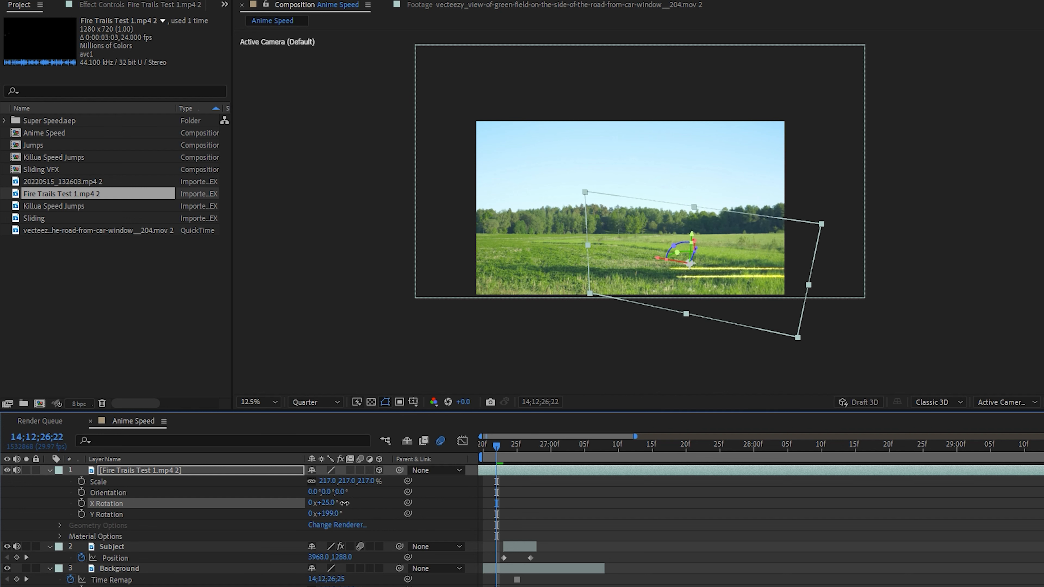
# Split the fire trails layer at 14;12;26;23 and delete the part before it so it starts with the Subject.
pyautogui.press('.')
pyautogui.press('u')
pyautogui.click(483, 447)
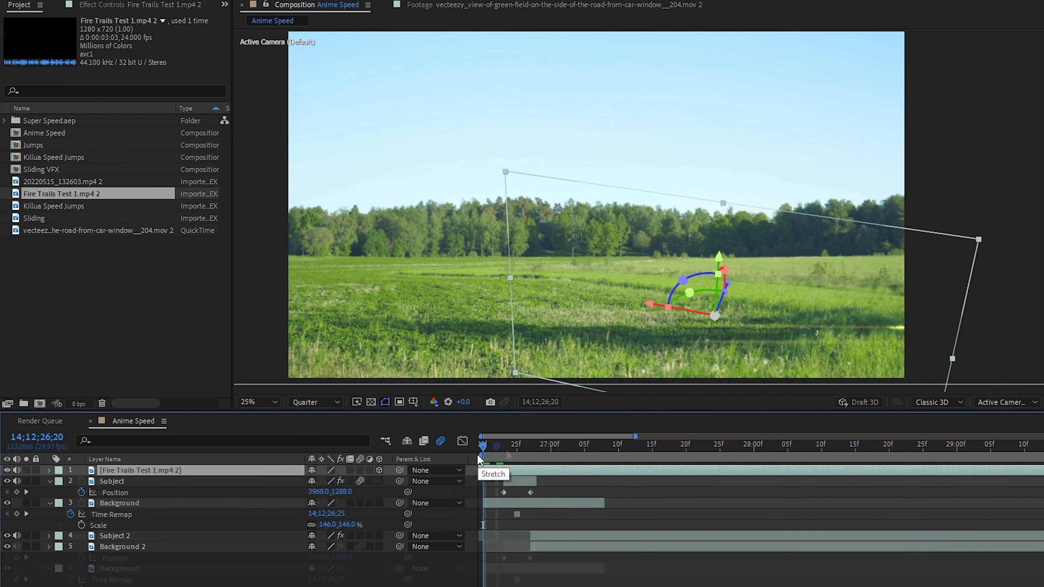
pyautogui.press('p')
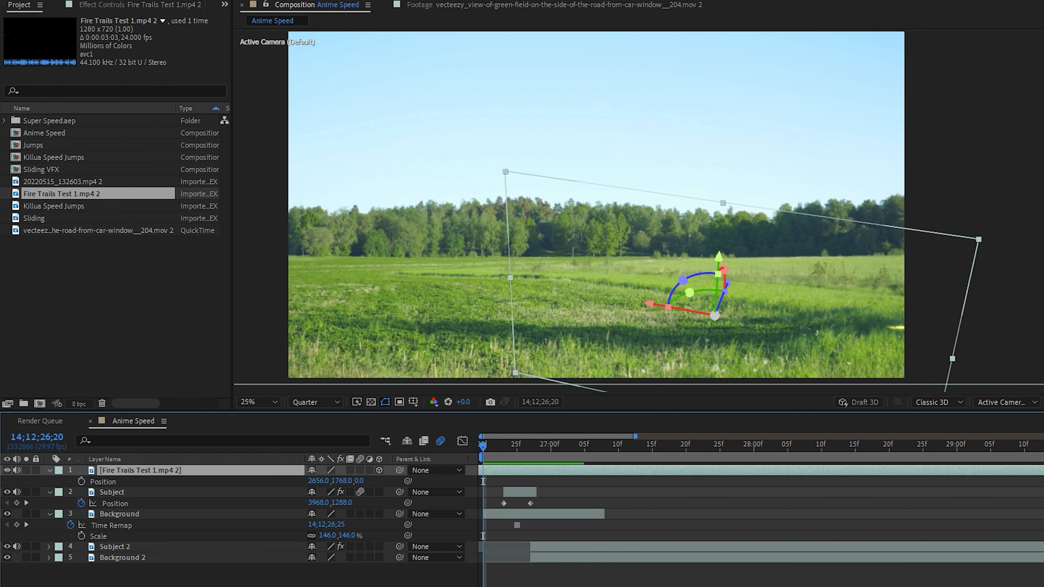
pyautogui.press('k')
pyautogui.hotkey('ctrl', 'shift', 'd')
pyautogui.click(498, 482)
pyautogui.press('Delete')
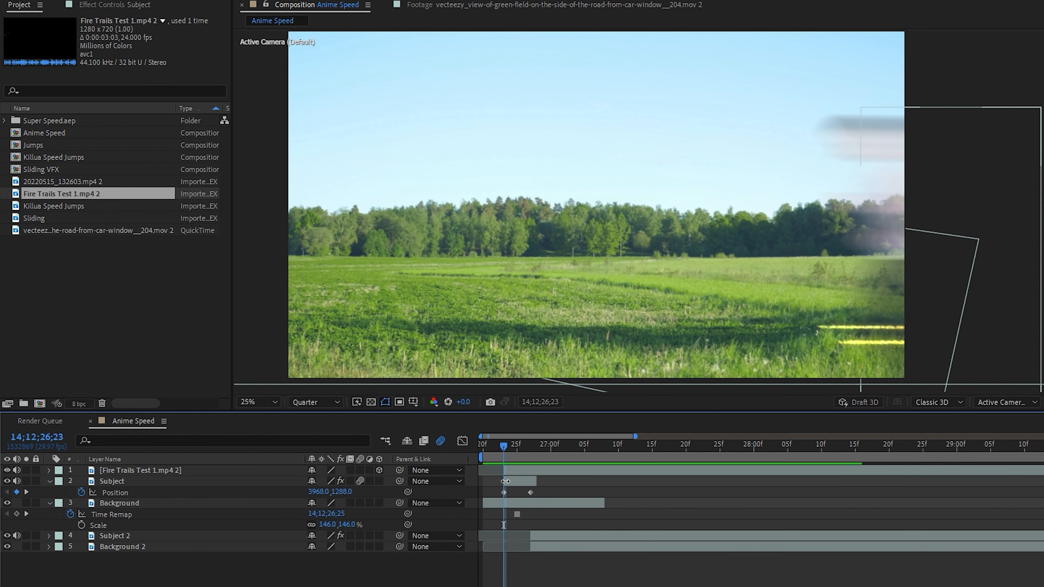
# Start Position keyframes on the fire trails layer at 14;12;26;23 and move it to about 3157.8, 1783.2, under the runner.
pyautogui.click(512, 471)
pyautogui.press('p')
pyautogui.click(82, 482)
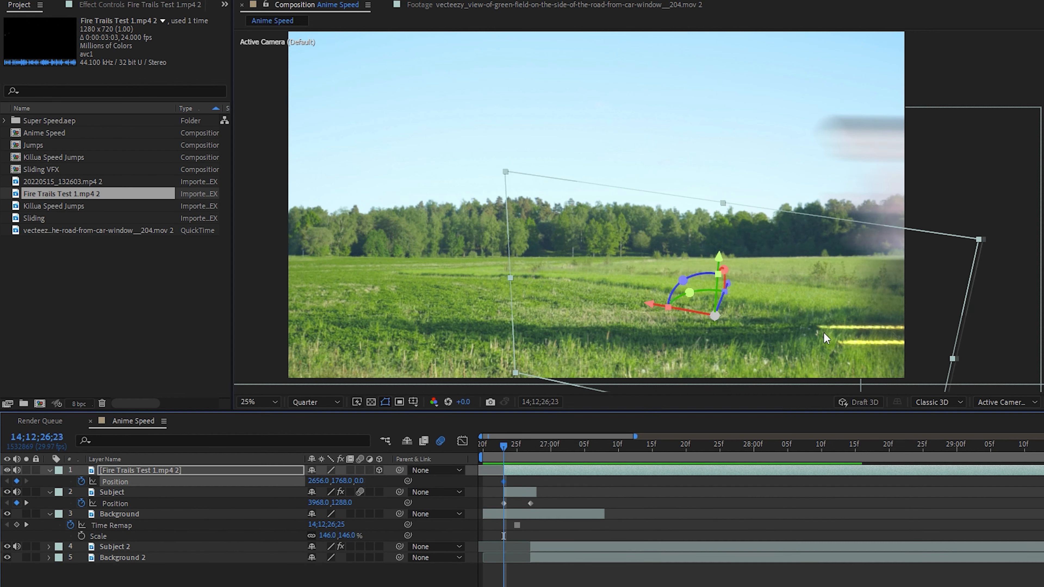
pyautogui.moveTo(826, 337); pyautogui.dragTo(939, 340)
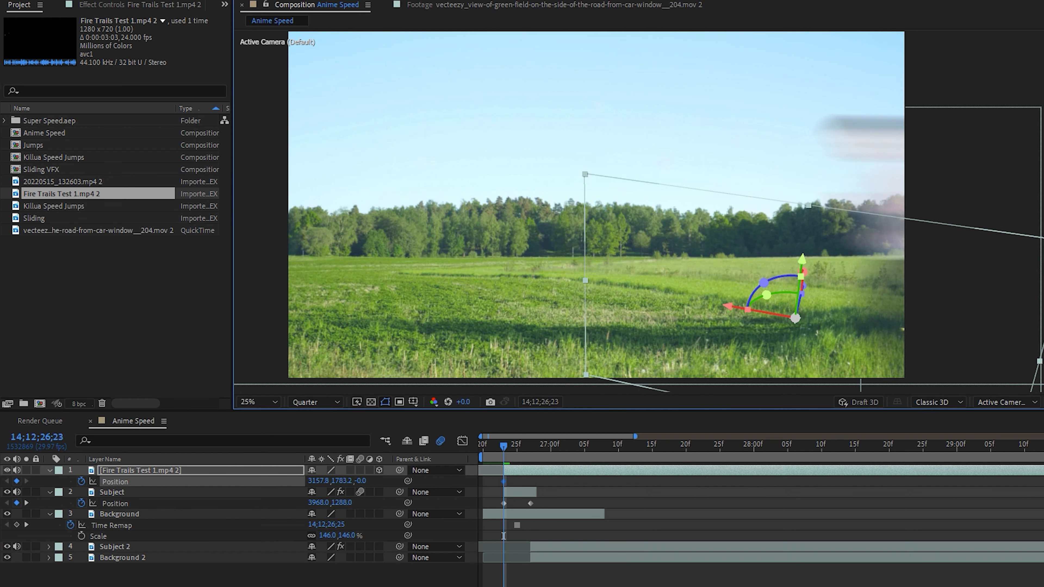
# Keyframe the fire trails frame by frame through 14;12;26;27, moving them leftward across the field to about 316.6, 1876.4.
pyautogui.press('pagedown')
pyautogui.moveTo(836, 343); pyautogui.dragTo(604, 352)
pyautogui.press('pagedown')
pyautogui.press('pagedown')
pyautogui.scroll(-1, 740, 283)
pyautogui.moveTo(731, 269); pyautogui.dragTo(662, 273)
pyautogui.press('pagedown')
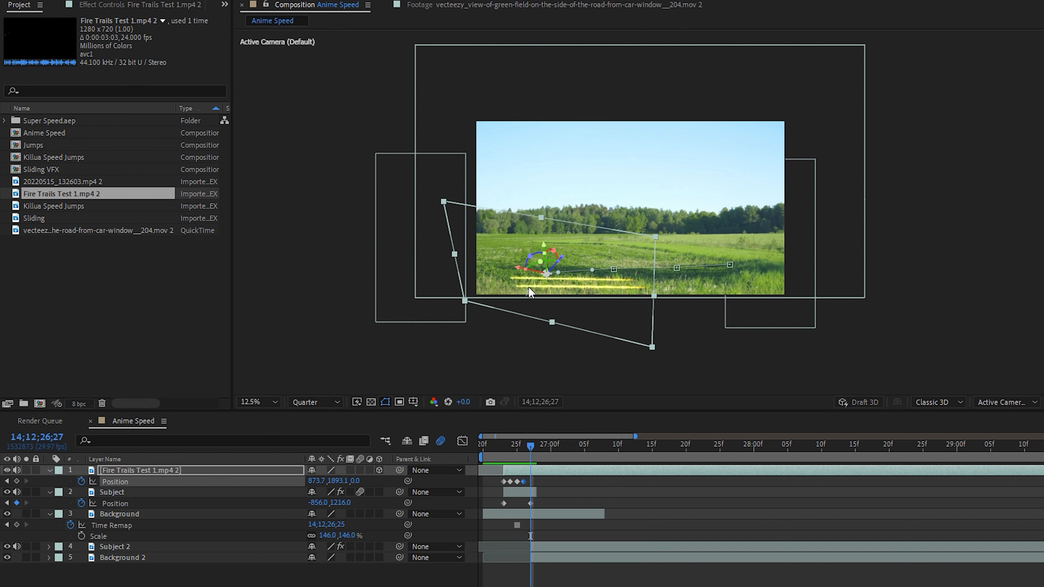
pyautogui.moveTo(529, 292); pyautogui.dragTo(491, 291)
pyautogui.press('pagedown')
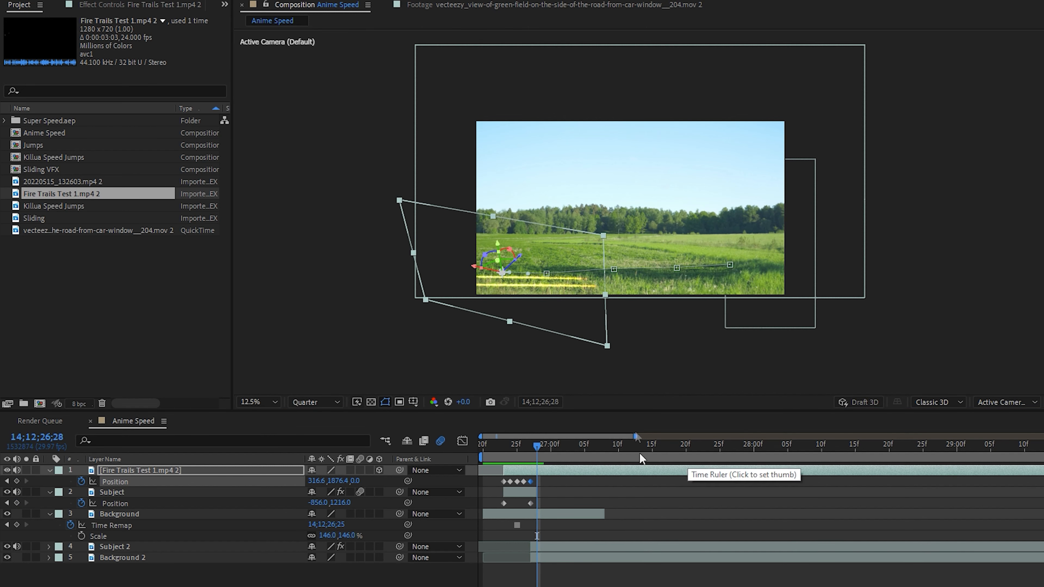
# Unlink the fire trails layer's scale and stretch its X scale to more than 529%, keeping Y and Z at 217%.
pyautogui.scroll(1, 572, 345)
pyautogui.moveTo(478, 359); pyautogui.dragTo(563, 287)
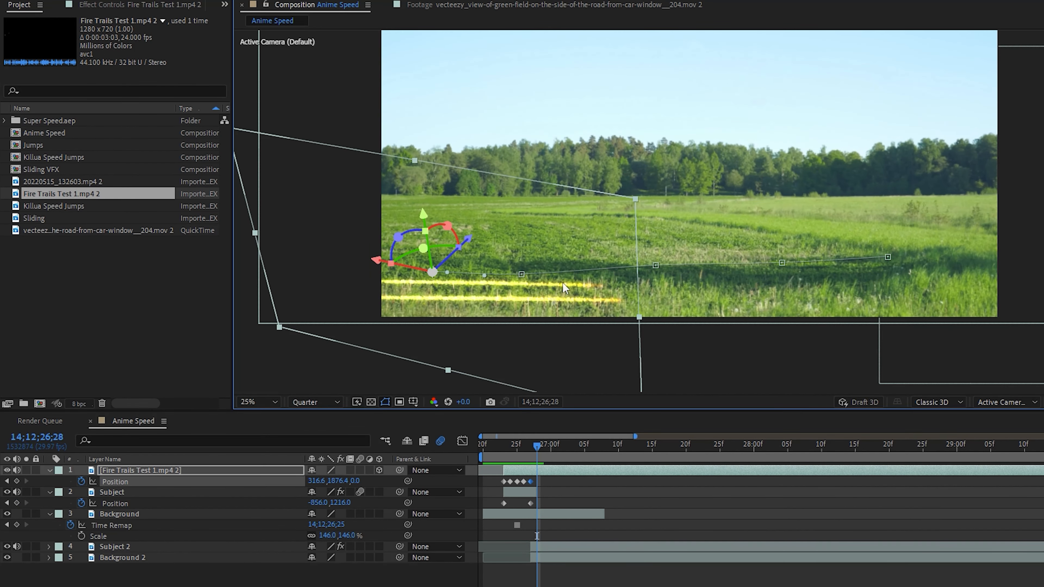
pyautogui.press('s')
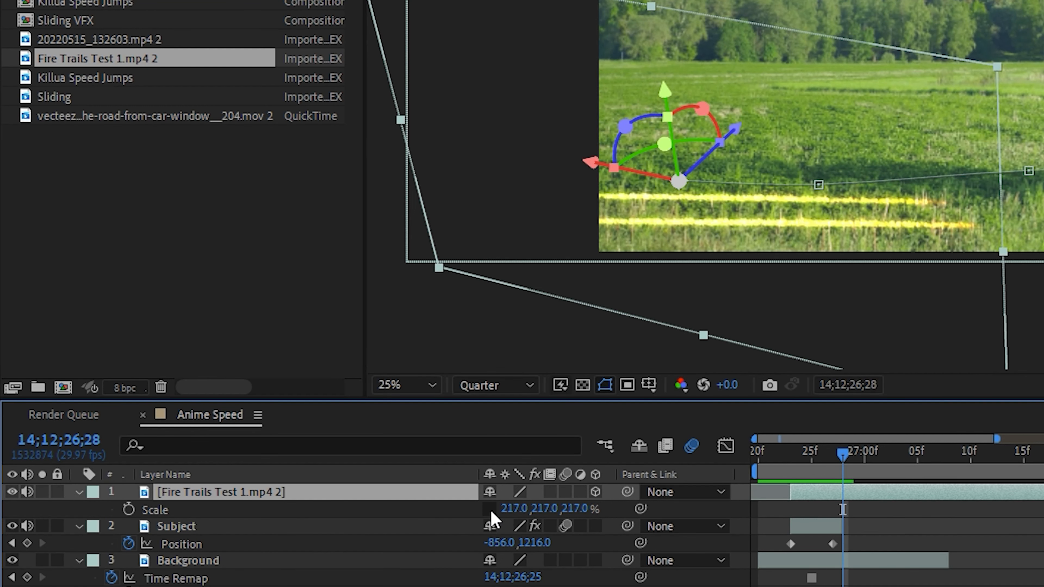
pyautogui.moveTo(521, 514); pyautogui.dragTo(851, 510)
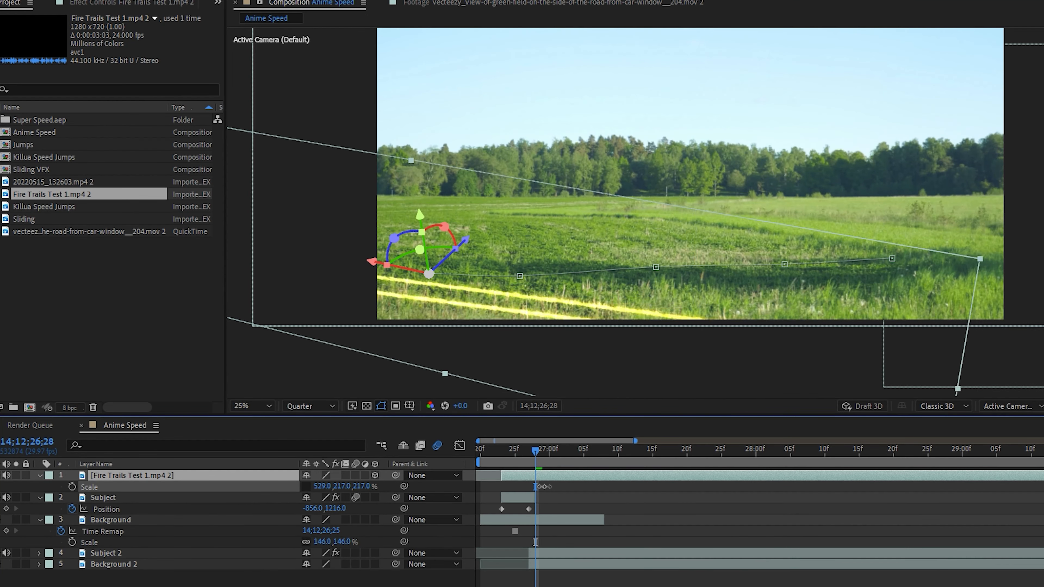
pyautogui.moveTo(544, 487); pyautogui.dragTo(565, 487)
# Set the fire trails' Y Rotation to 185°, enable the layer's motion blur, and preview the animation.
pyautogui.press('r')
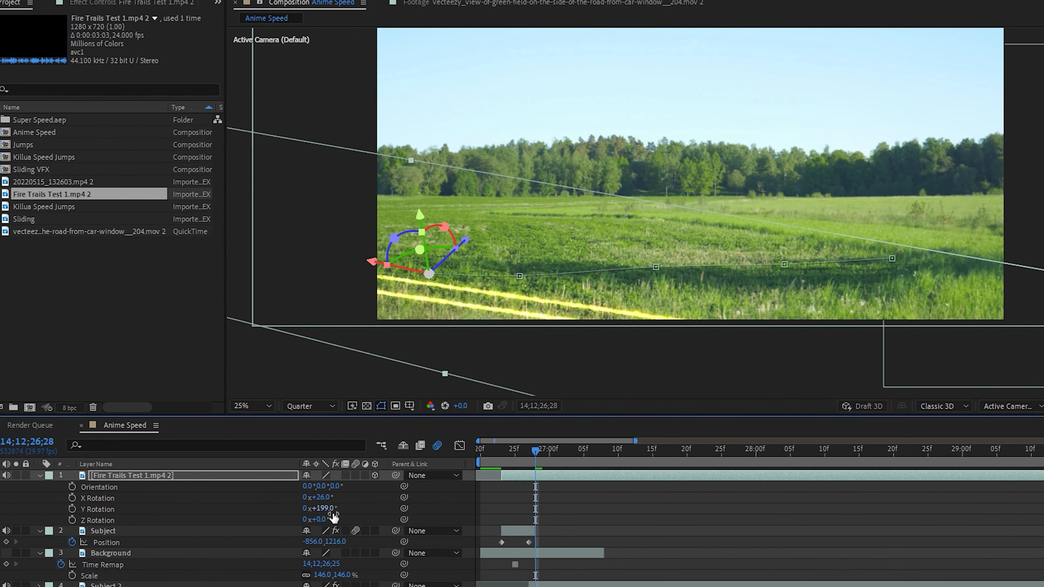
pyautogui.moveTo(327, 509)
pyautogui.mouseDown()
pyautogui.moveTo(308, 510)
pyautogui.moveTo(330, 511)
pyautogui.mouseUp()
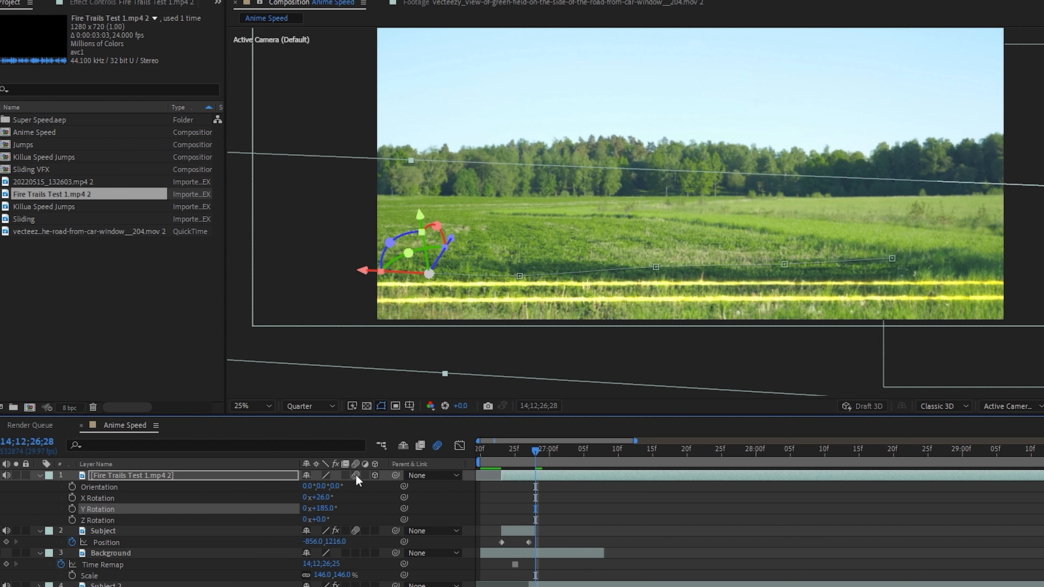
pyautogui.press('space')
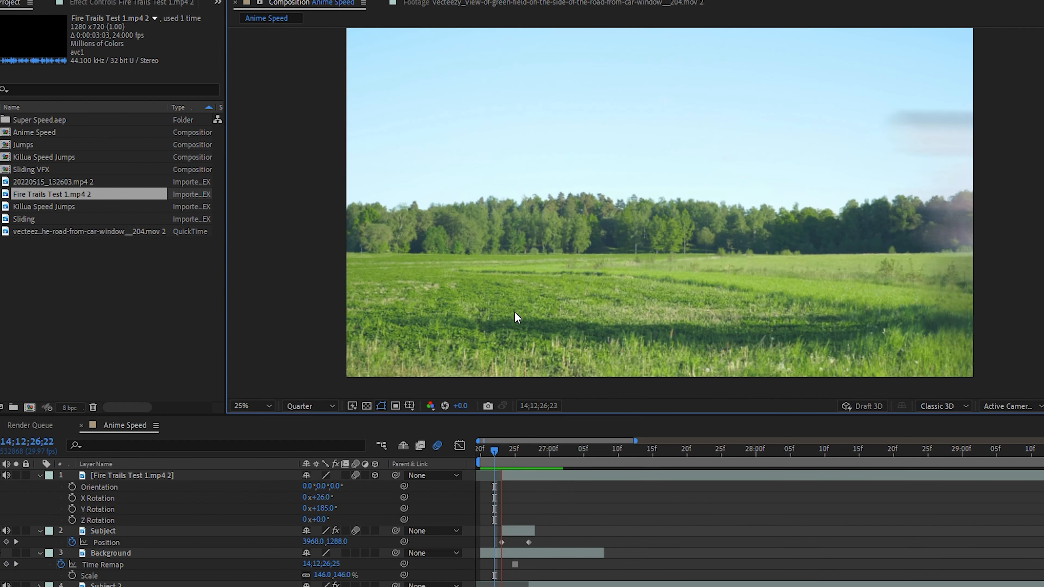
# Split the fire trails layer at 14;12;27;07, delete the remainder, and preview the composition from its start.
pyautogui.hotkey('ctrl', 'shift', 'd')
pyautogui.press('Delete')
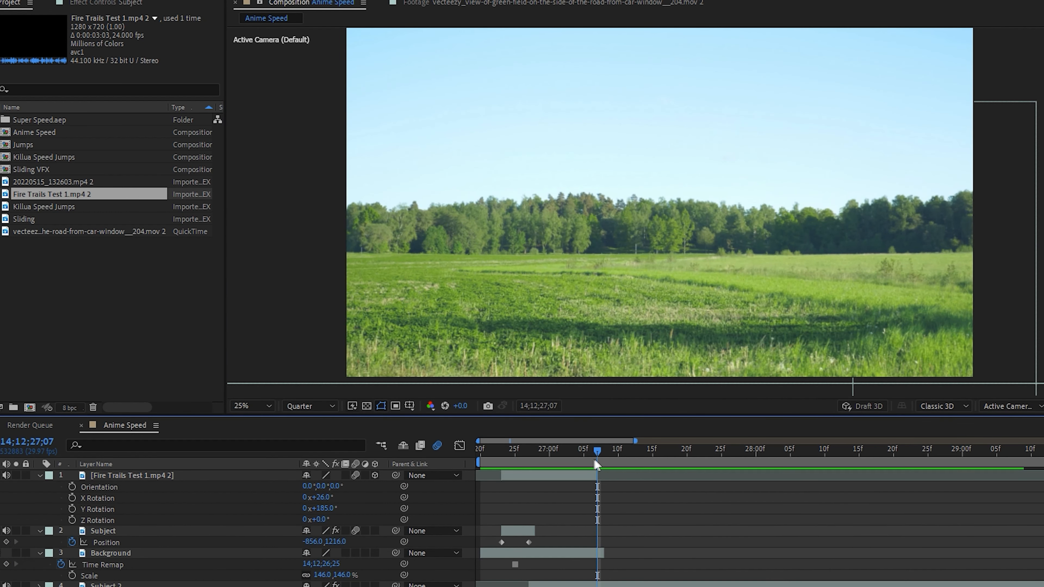
pyautogui.moveTo(595, 454); pyautogui.dragTo(454, 452)
pyautogui.press('space')
pyautogui.press(',')
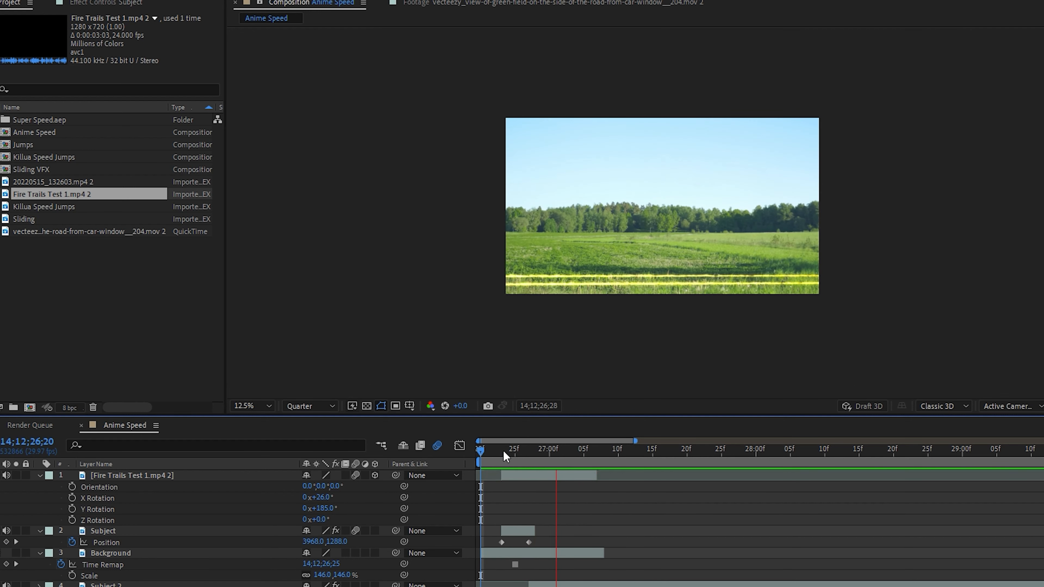
pyautogui.press('space')
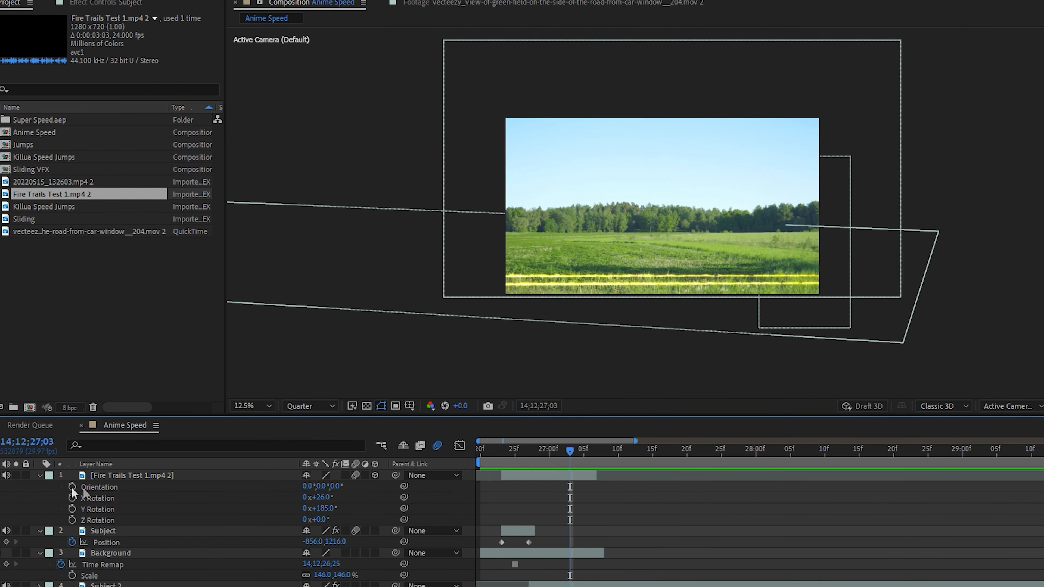
# Collapse all layer properties and move the fire trails, Subject and Background layers below Subject 2 and Background 2.
pyautogui.hotkey('ctrl', 'a')
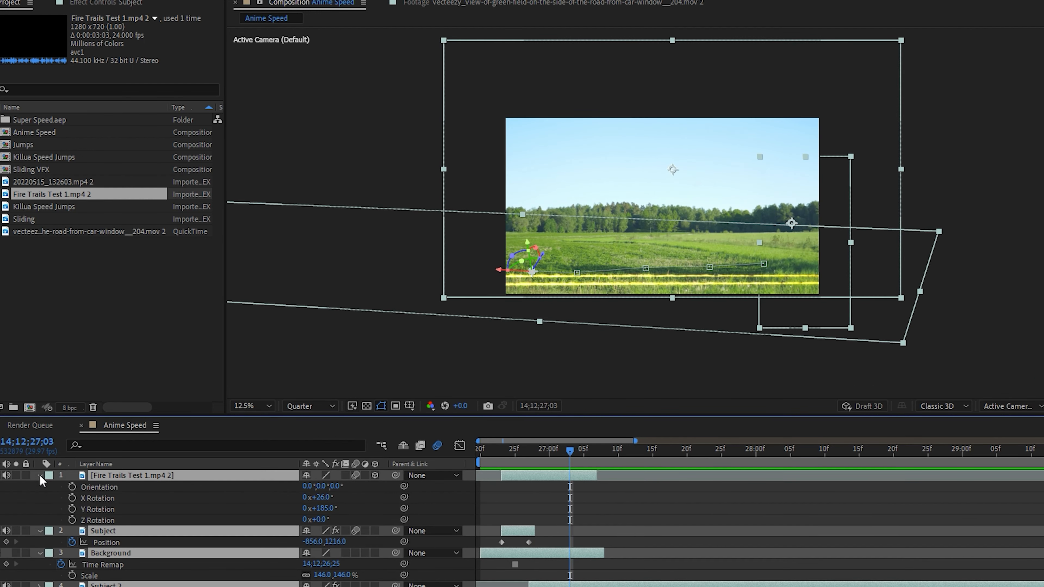
pyautogui.click(40, 476)
pyautogui.click(149, 564)
pyautogui.click(129, 475)
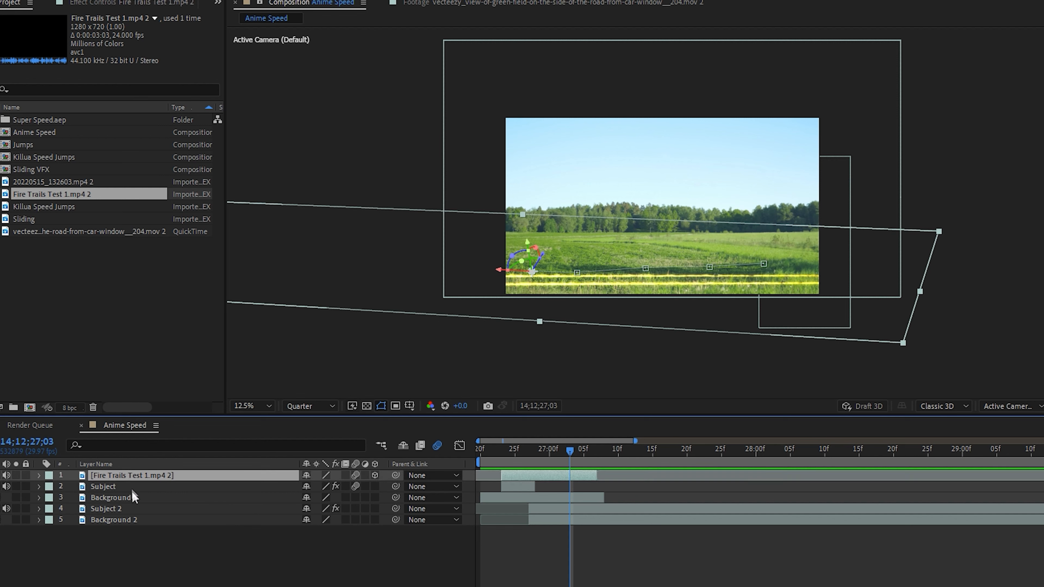
pyautogui.keyDown('shift'); pyautogui.click(131, 498); pyautogui.keyUp('shift')
pyautogui.moveTo(125, 486); pyautogui.dragTo(152, 564)
pyautogui.click(151, 564)
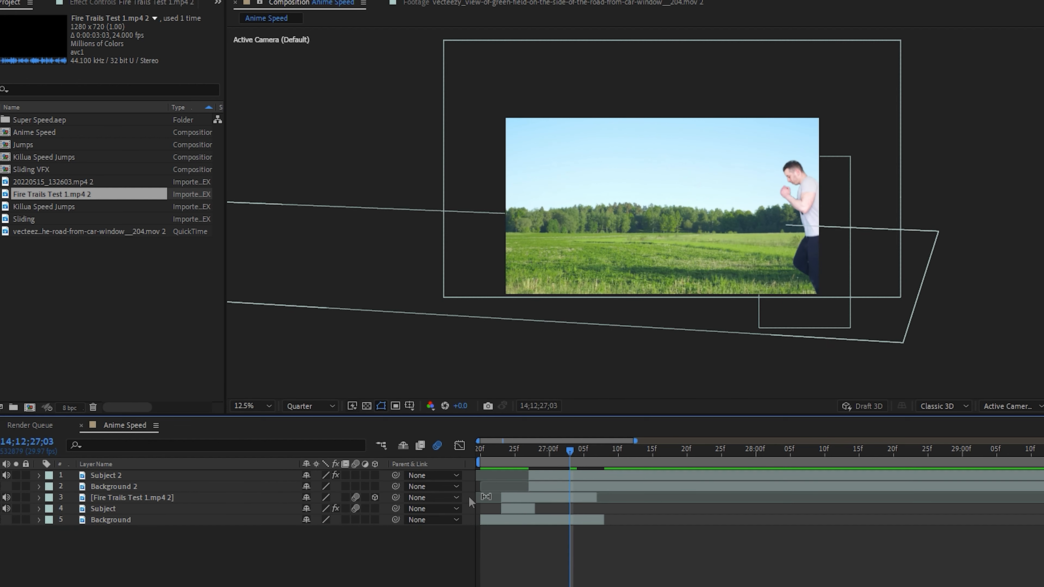
# Extend the starts of Subject 2 and Background 2 back to 14;12;26;20.
pyautogui.click(554, 480)
pyautogui.keyDown('shift'); pyautogui.click(552, 486); pyautogui.keyUp('shift')
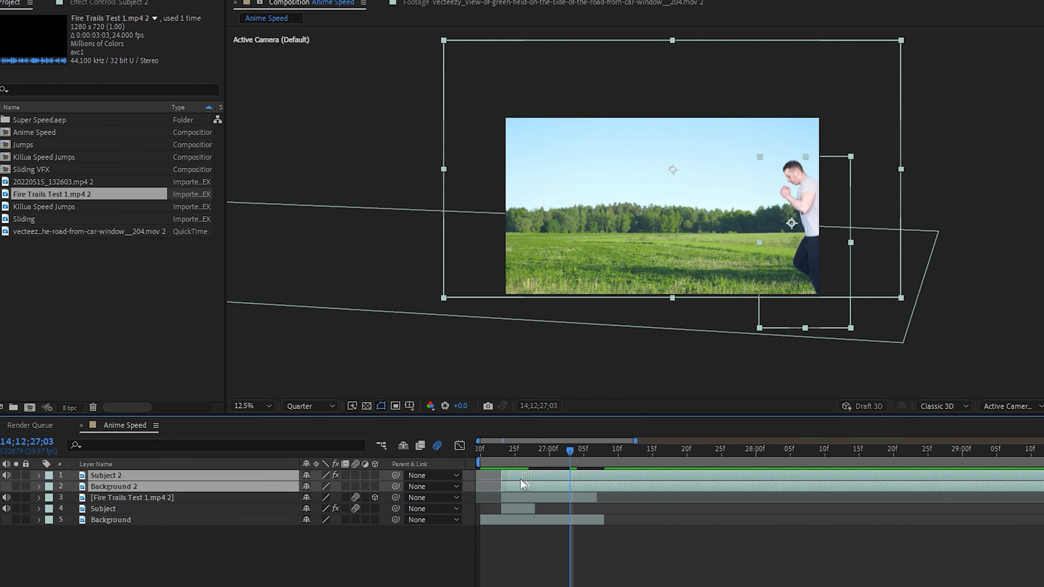
pyautogui.moveTo(523, 484); pyautogui.dragTo(505, 481)
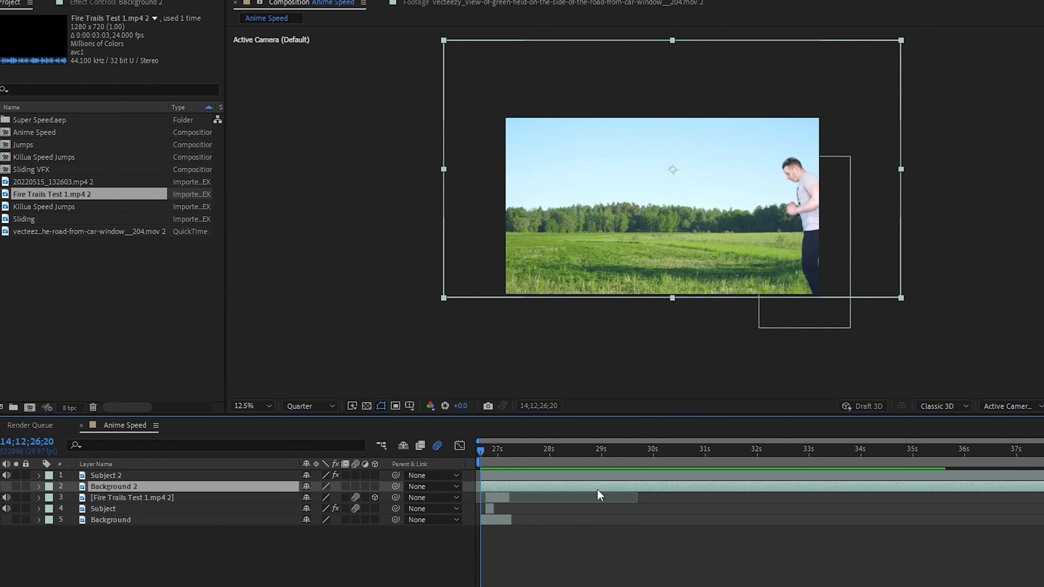
# Time-stretch the Background 2 layer with a stretch factor of 10 and preview the sped-up footage.
pyautogui.rightClick(597, 490)
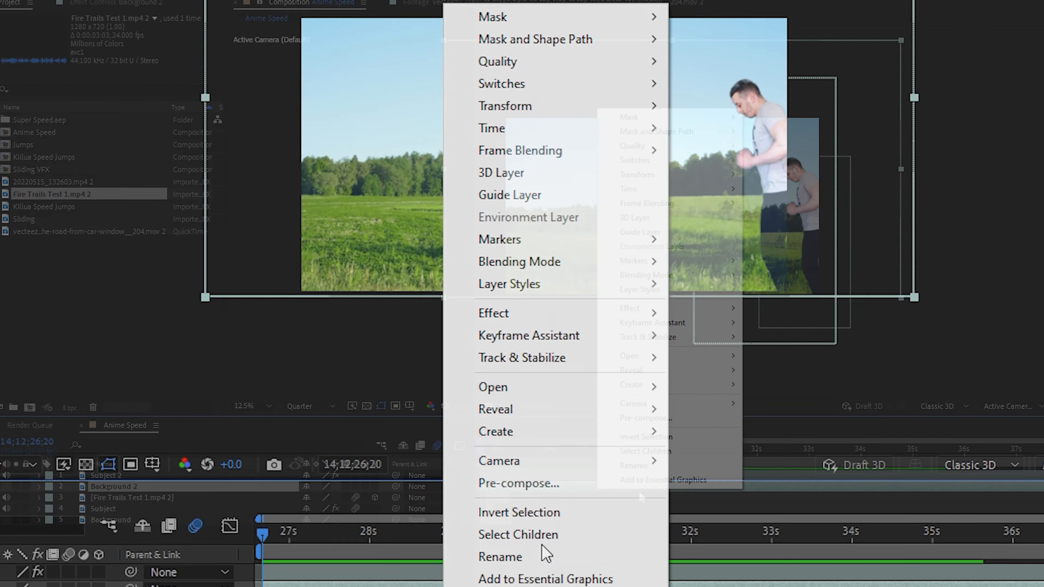
pyautogui.moveTo(630, 189)
pyautogui.click(764, 175)
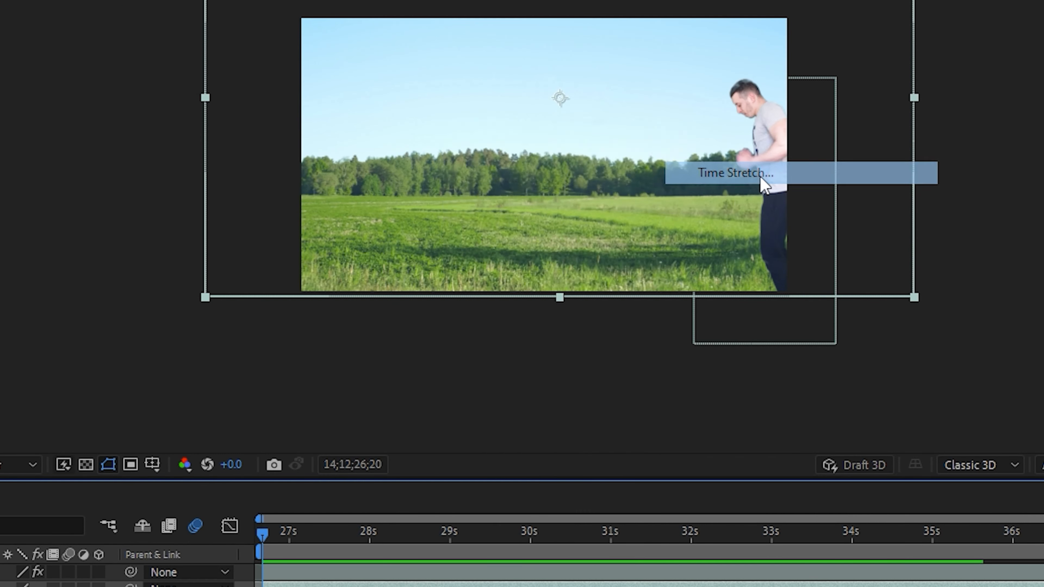
pyautogui.write('10')
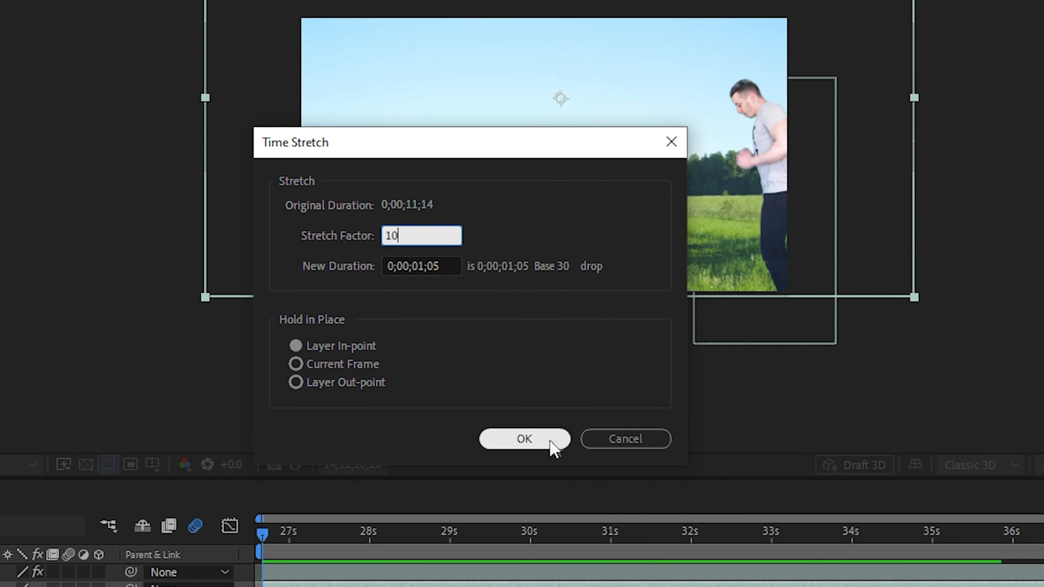
pyautogui.click(526, 444)
pyautogui.press('space')
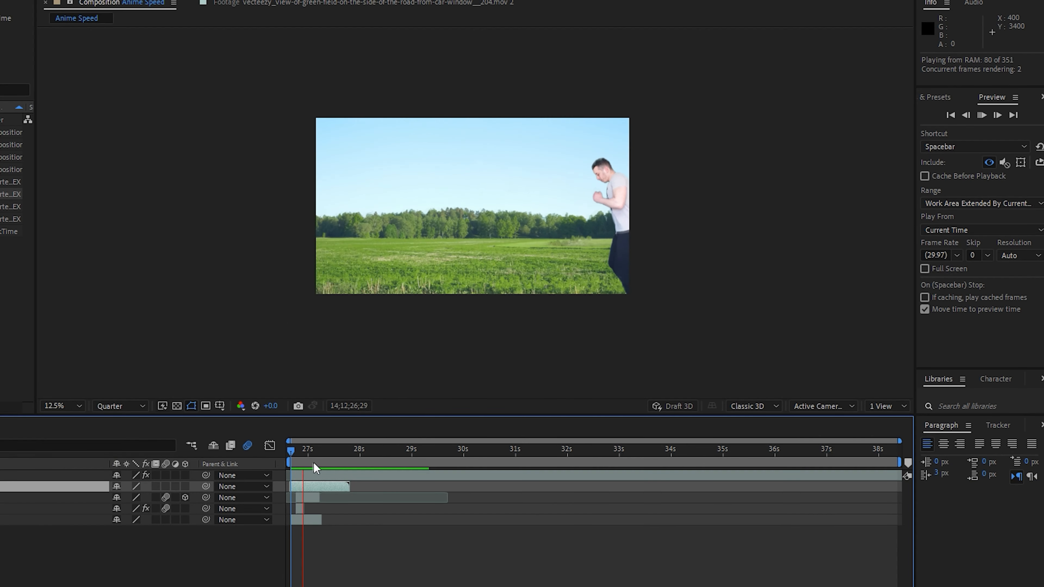
# Apply CC Force Motion Blur to Background 2, set its Shutter Angle to 360, and preview the blurred background.
pyautogui.click(328, 486)
pyautogui.click(935, 97)
pyautogui.click(964, 116)
pyautogui.write('cc f')
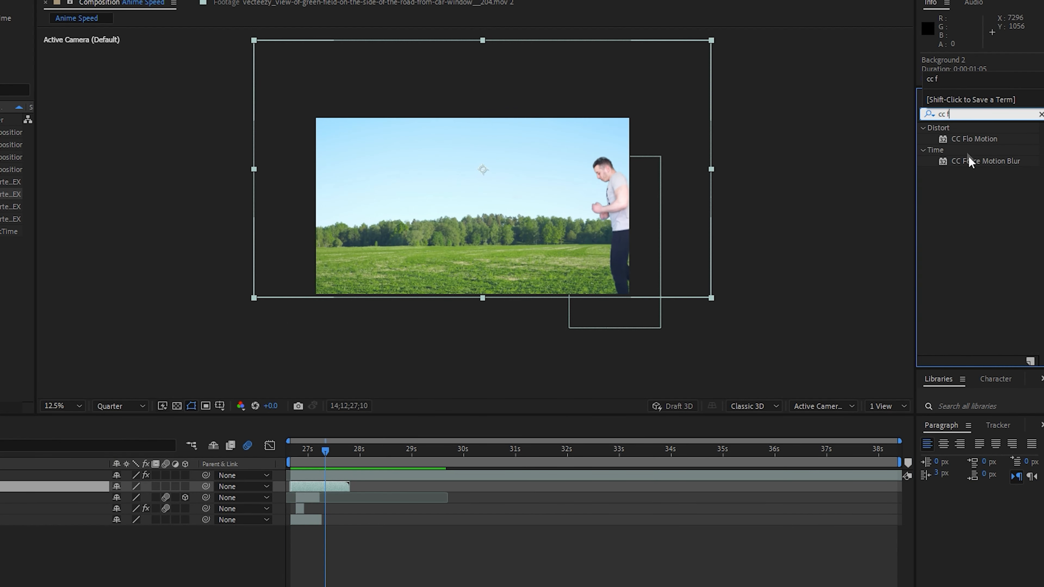
pyautogui.doubleClick(971, 162)
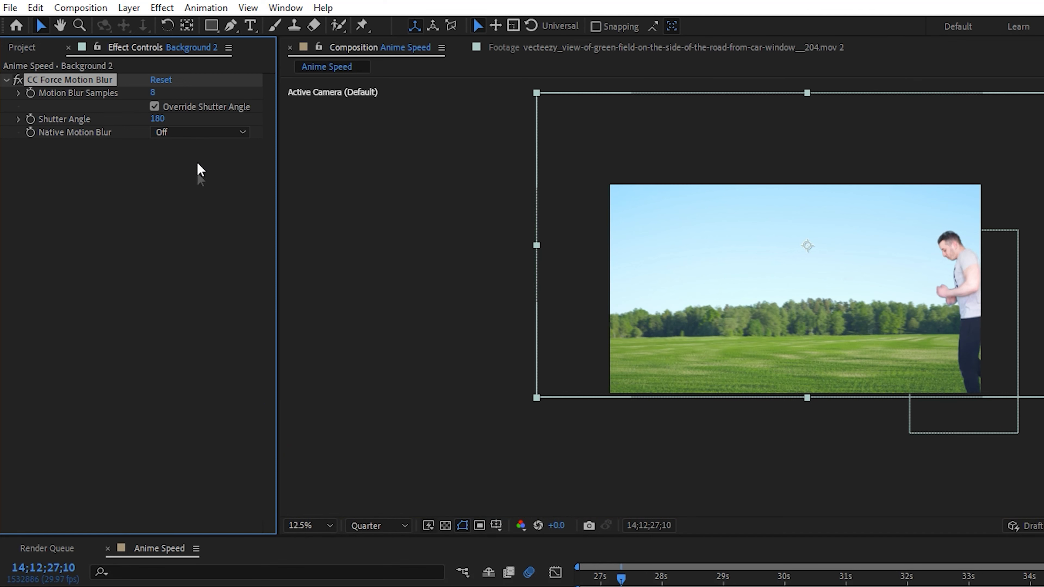
pyautogui.click(181, 250)
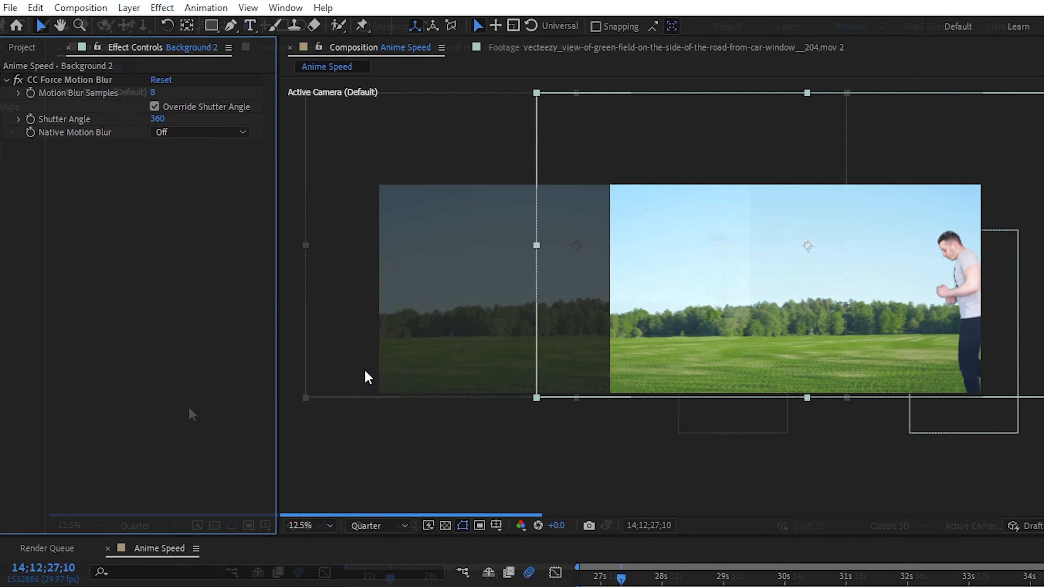
pyautogui.moveTo(617, 578); pyautogui.dragTo(551, 581)
pyautogui.press('space')
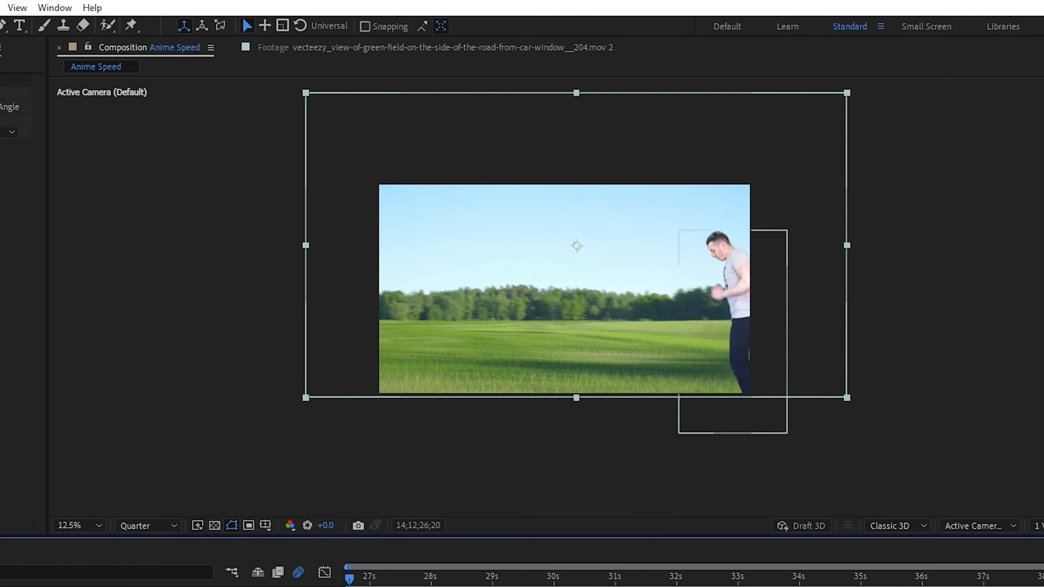
pyautogui.press('space')
pyautogui.press('space')
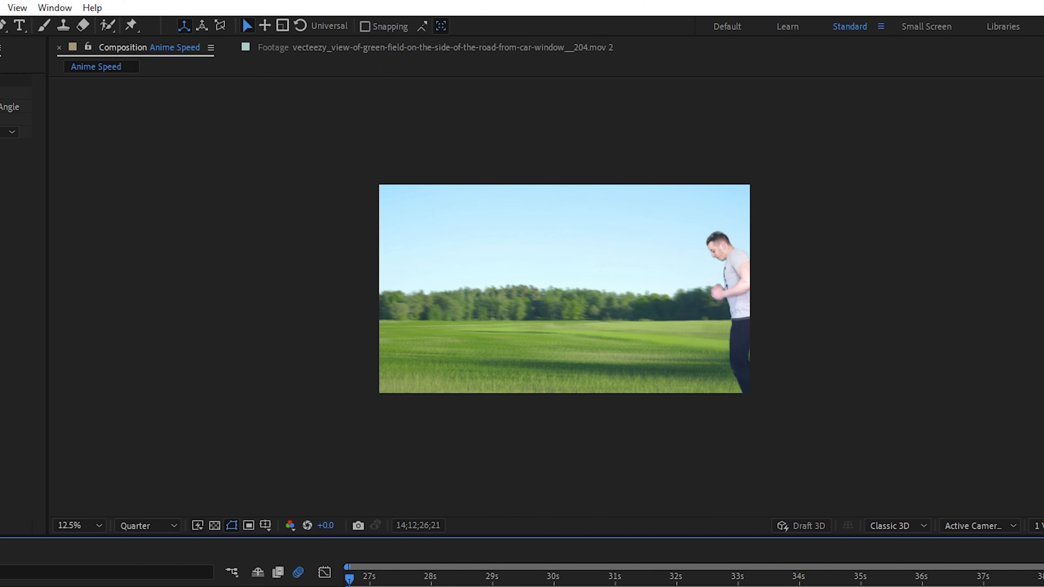
pyautogui.press('space')
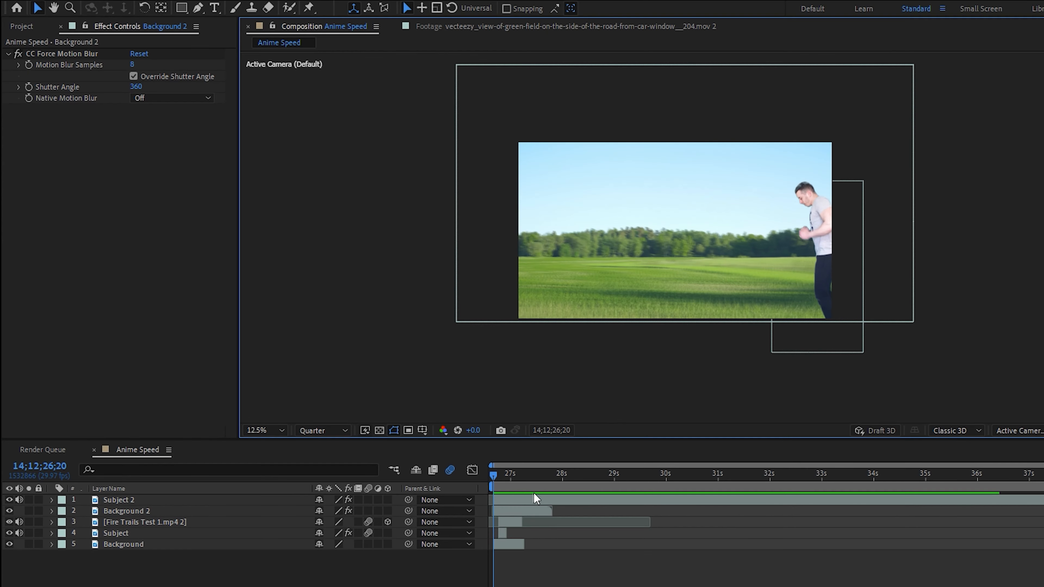
# Use the 20220515_132603.mp4 layer in place of Subject 2 and scale it to 70%.
pyautogui.click(528, 500)
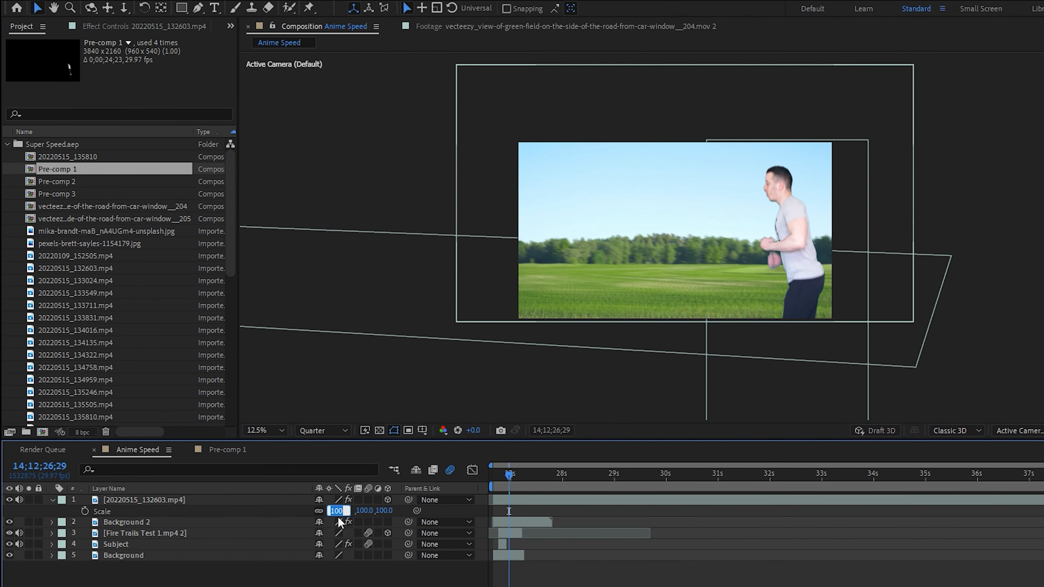
pyautogui.write('70')
pyautogui.press('Return')
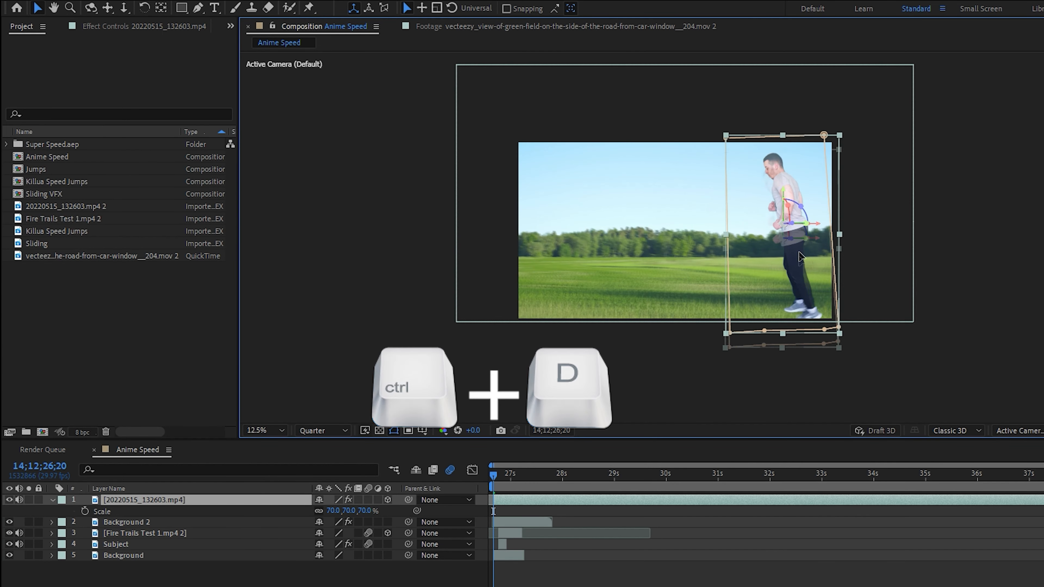
# Duplicate the 20220515_132603.mp4 layer and apply a Drop Shadow effect with Shadow Only enabled to the copy.
pyautogui.hotkey('ctrl', 'd')
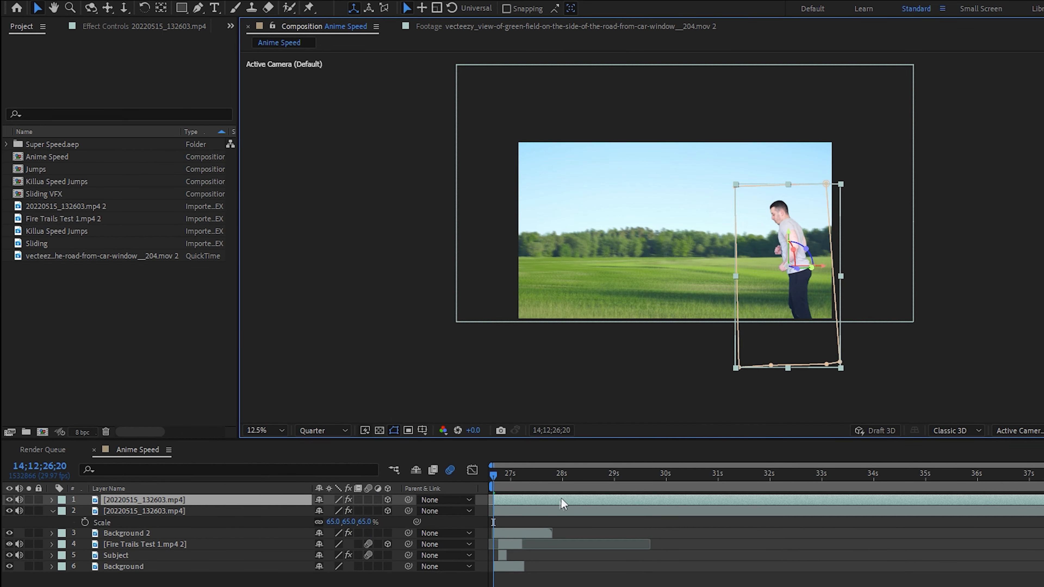
pyautogui.write('drop s')
pyautogui.moveTo(965, 164); pyautogui.dragTo(666, 260)
pyautogui.click(8, 112)
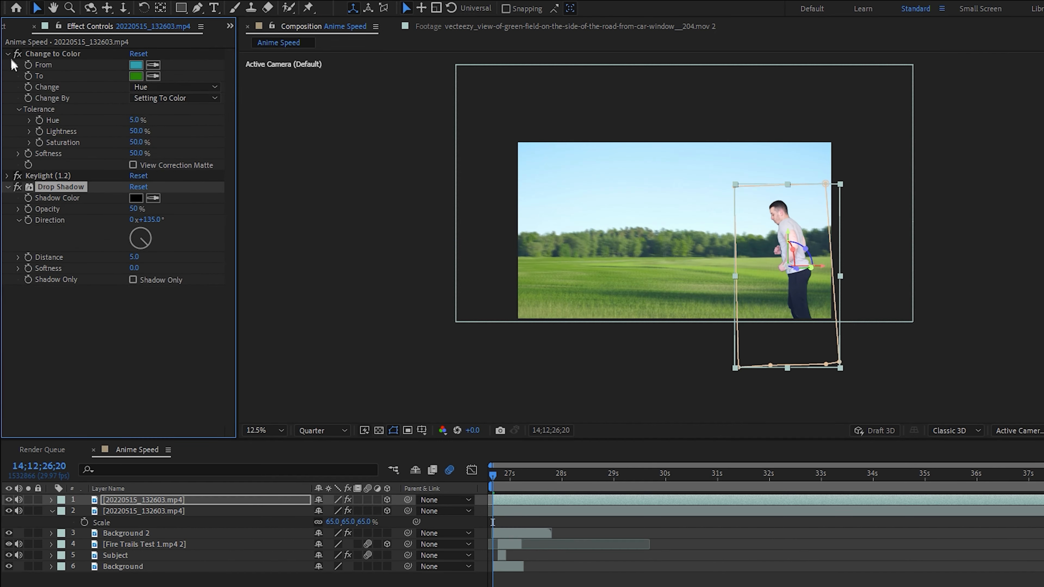
pyautogui.click(8, 54)
pyautogui.click(133, 169)
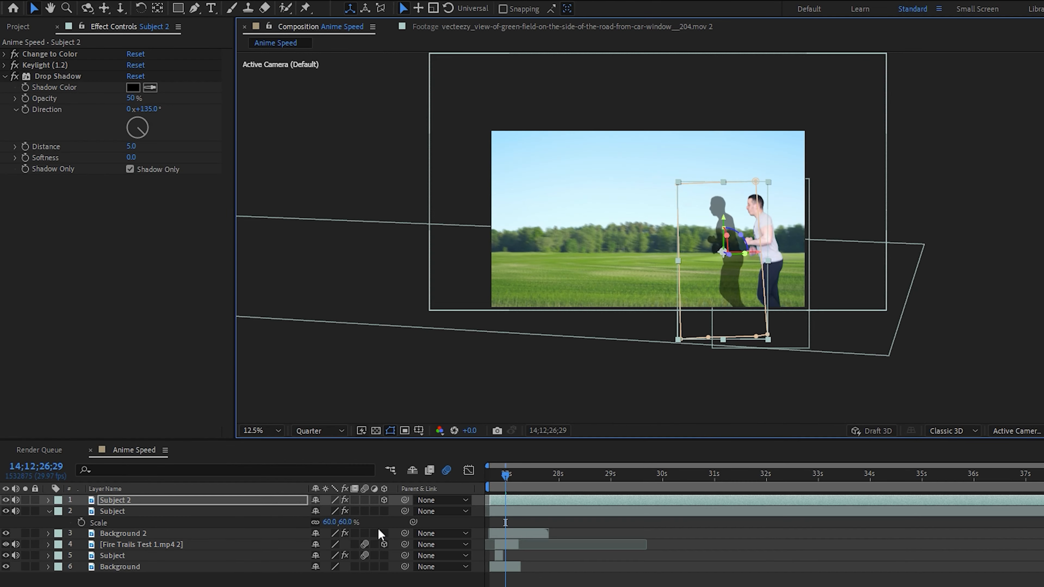
# Rotate the Subject 2 shadow layer, scale it to 27%, and place it on the grass beside the runner's legs.
pyautogui.press('r')
pyautogui.moveTo(303, 527)
pyautogui.mouseDown()
pyautogui.moveTo(334, 537)
pyautogui.moveTo(310, 514)
pyautogui.mouseUp()
pyautogui.press('s')
pyautogui.scroll(1, 731, 258)
pyautogui.moveTo(773, 269); pyautogui.dragTo(801, 359)
# Soften the drop shadow with a Softness of 359 and lower its Opacity to 45%.
pyautogui.moveTo(133, 158); pyautogui.dragTo(193, 157)
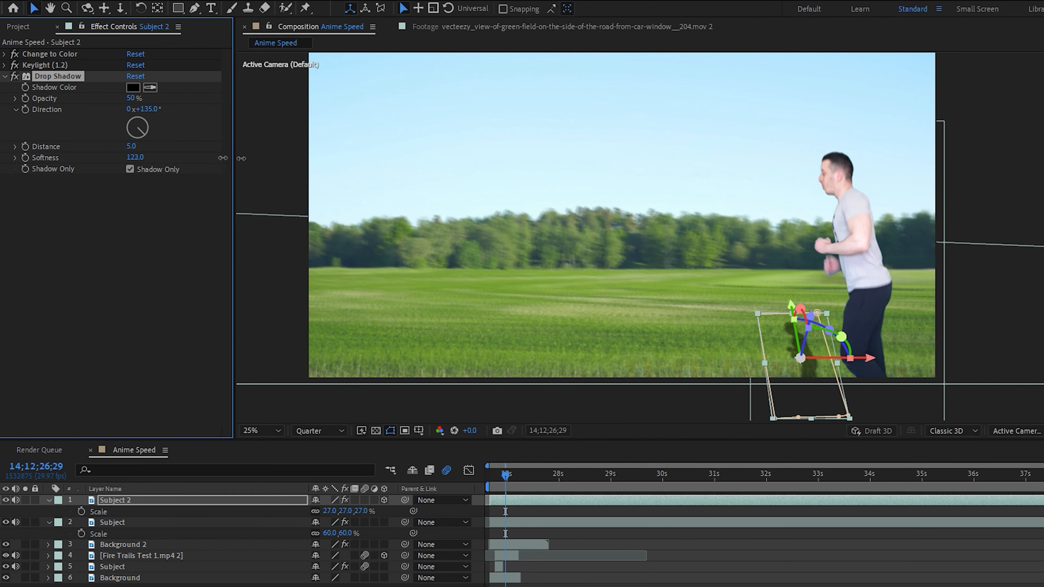
pyautogui.click(135, 99)
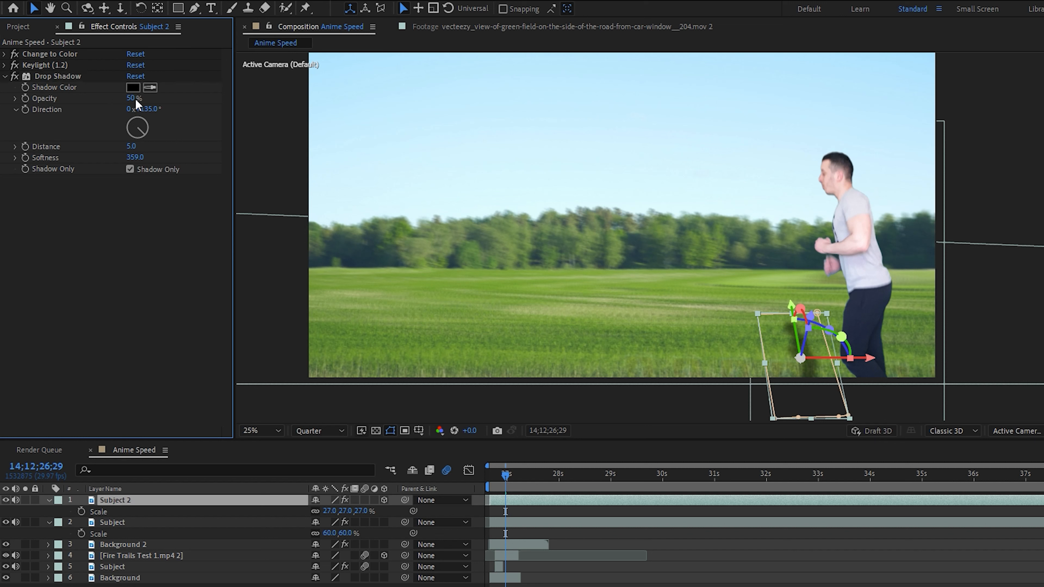
pyautogui.moveTo(137, 99); pyautogui.dragTo(130, 101)
pyautogui.click(182, 246)
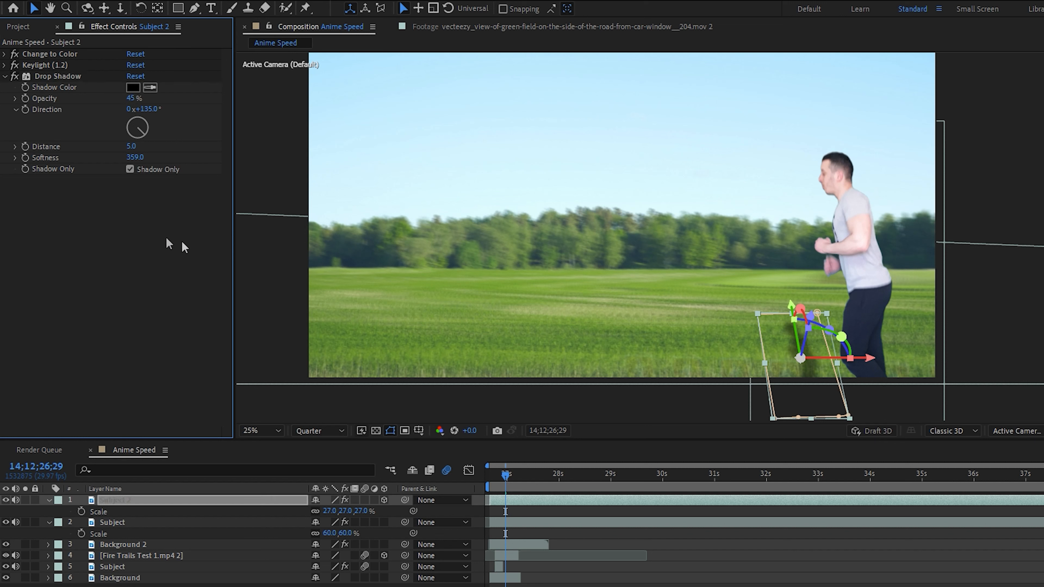
# Scale the Subject 2 shadow layer to 43% and align it with the runner's feet.
pyautogui.moveTo(331, 514); pyautogui.dragTo(342, 514)
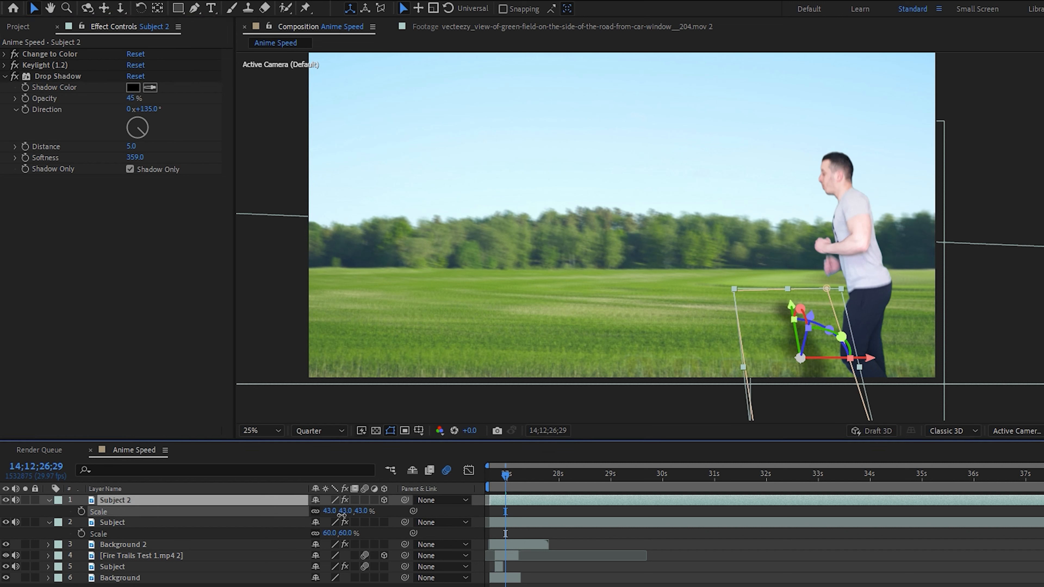
pyautogui.moveTo(884, 364); pyautogui.dragTo(884, 386)
pyautogui.press(',')
# Rename the Subject 2 layer as Shadow.
pyautogui.rightClick(129, 500)
pyautogui.click(165, 476)
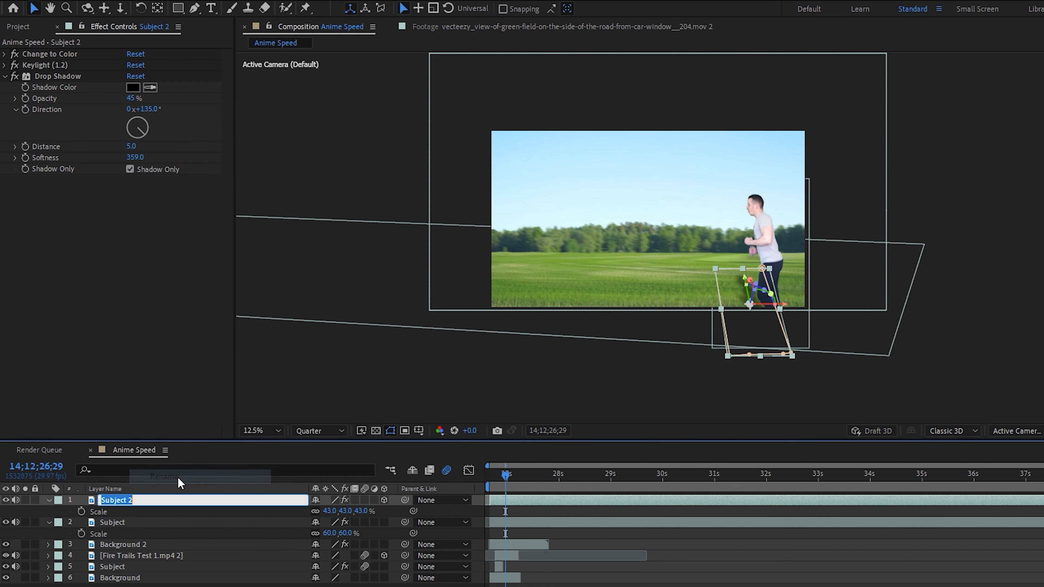
pyautogui.click(146, 536)
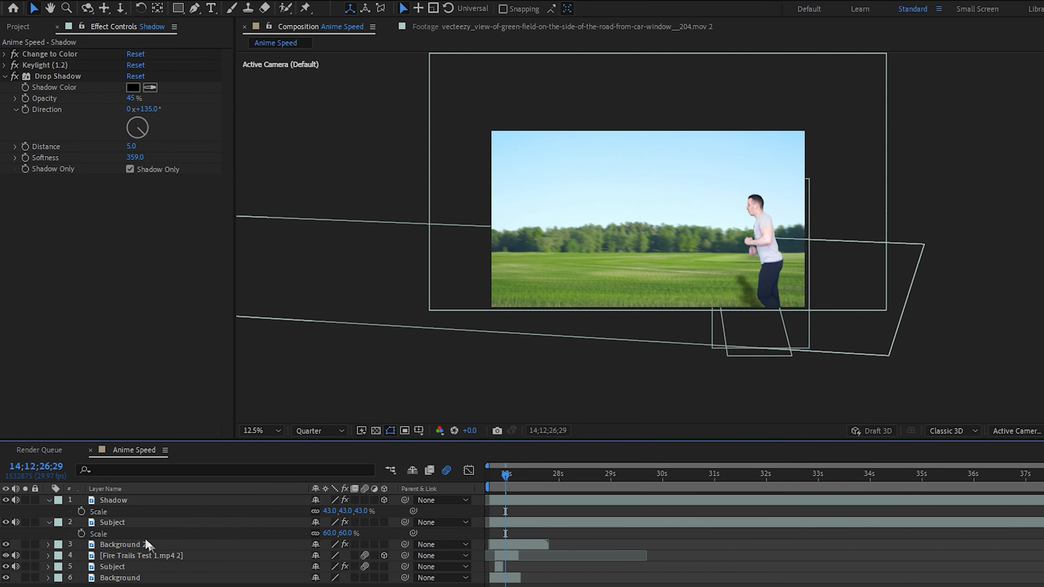
# Pre-compose the Shadow layer and the scaled Subject layer beneath it into a new composition named Subject.
pyautogui.click(125, 502)
pyautogui.keyDown('ctrl'); pyautogui.click(123, 522); pyautogui.keyUp('ctrl')
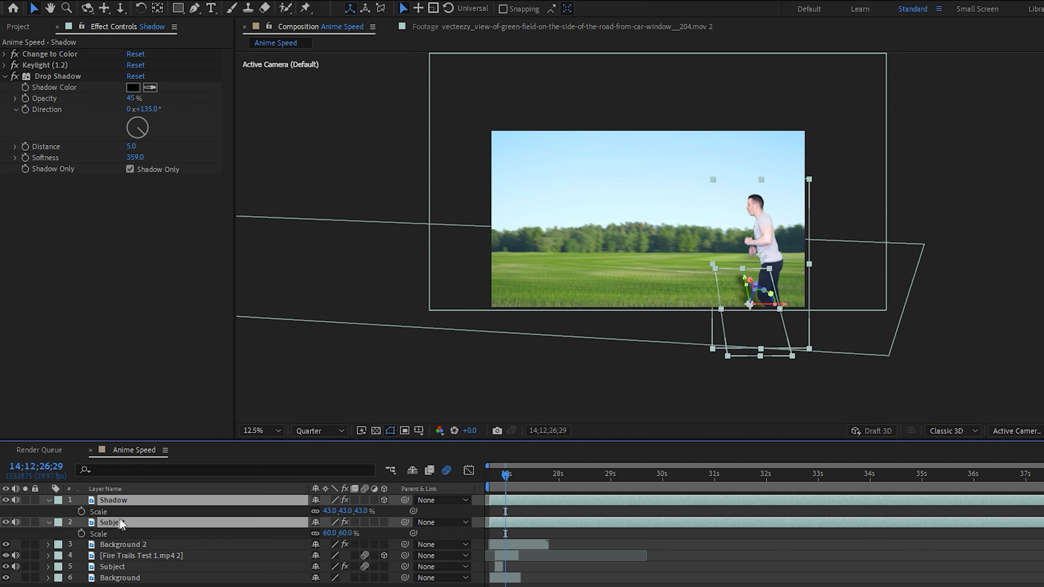
pyautogui.rightClick(128, 522)
pyautogui.click(168, 447)
pyautogui.write('S')
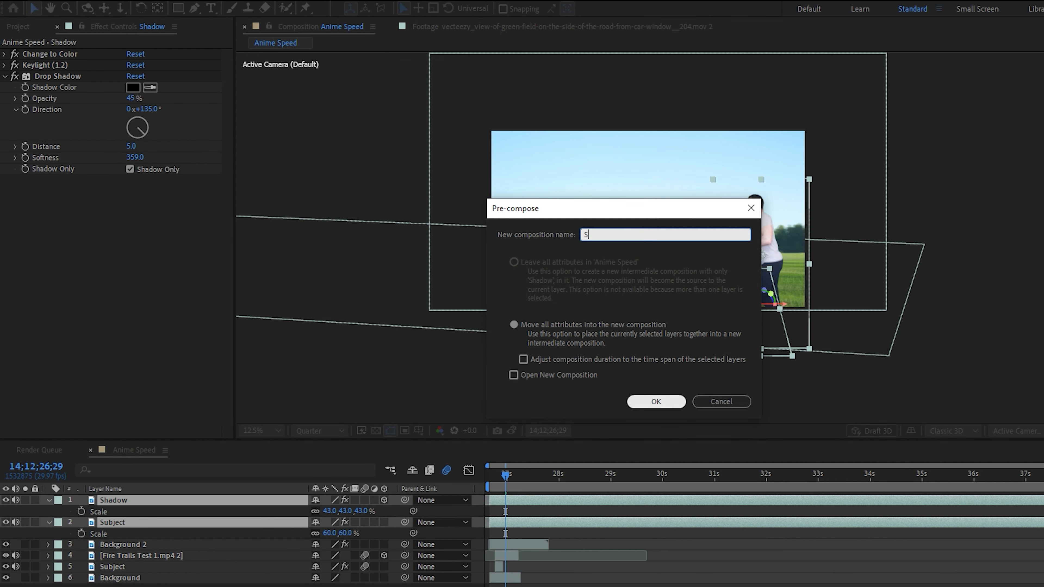
pyautogui.write('ubject')
pyautogui.click(666, 406)
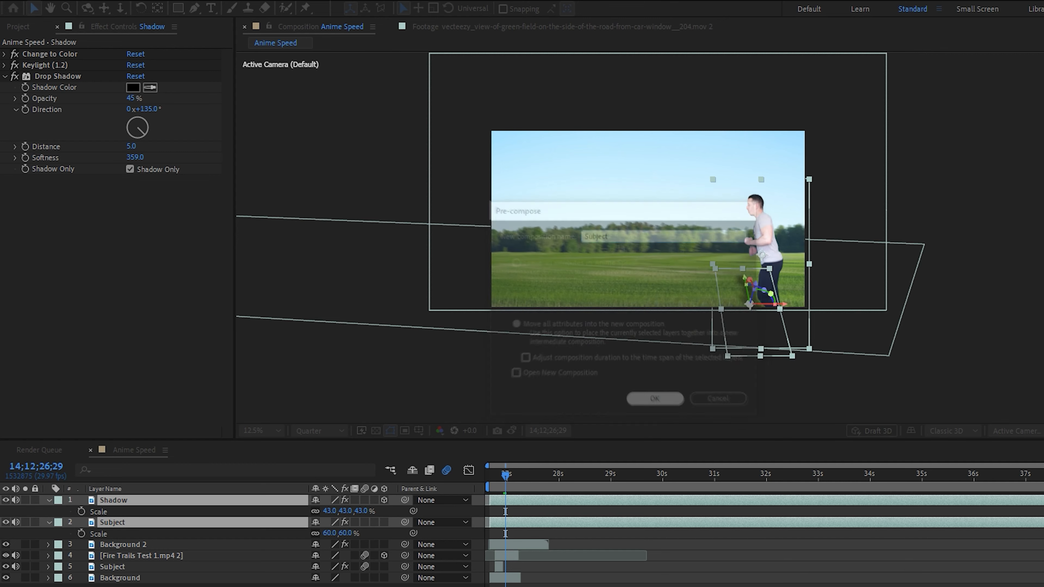
# Keyframe the Subject pre-comp's Position at 14;12;26;20, with the runner off the frame's right edge at 2680, 1112.
pyautogui.moveTo(506, 479); pyautogui.dragTo(491, 479)
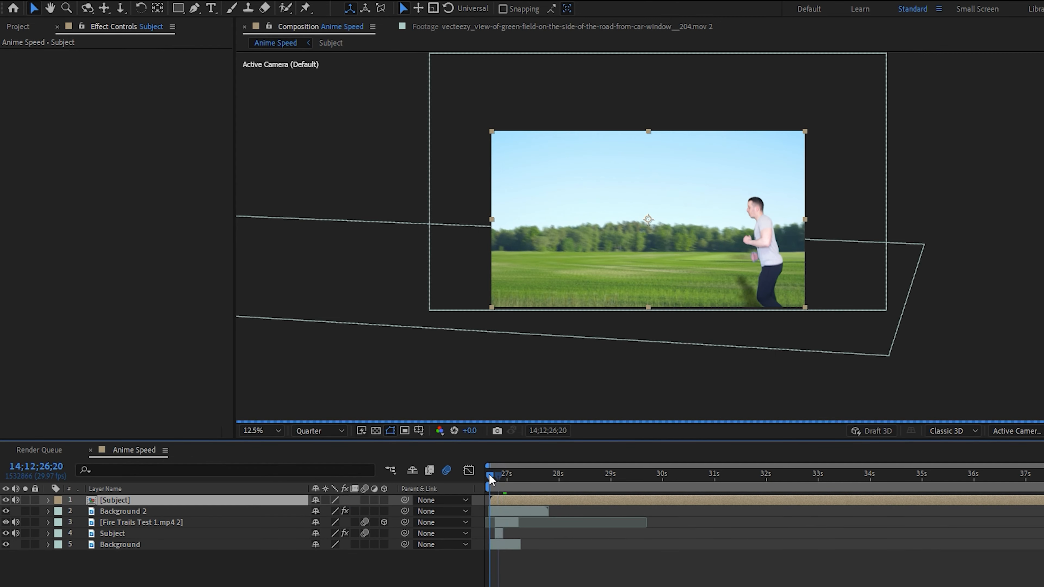
pyautogui.click(641, 424)
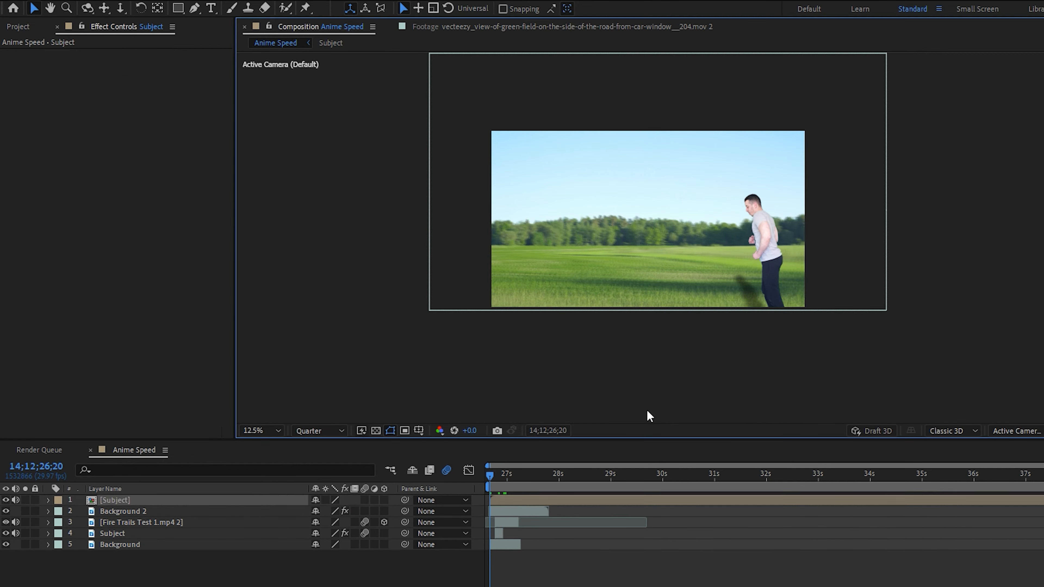
pyautogui.click(219, 501)
pyautogui.press('p')
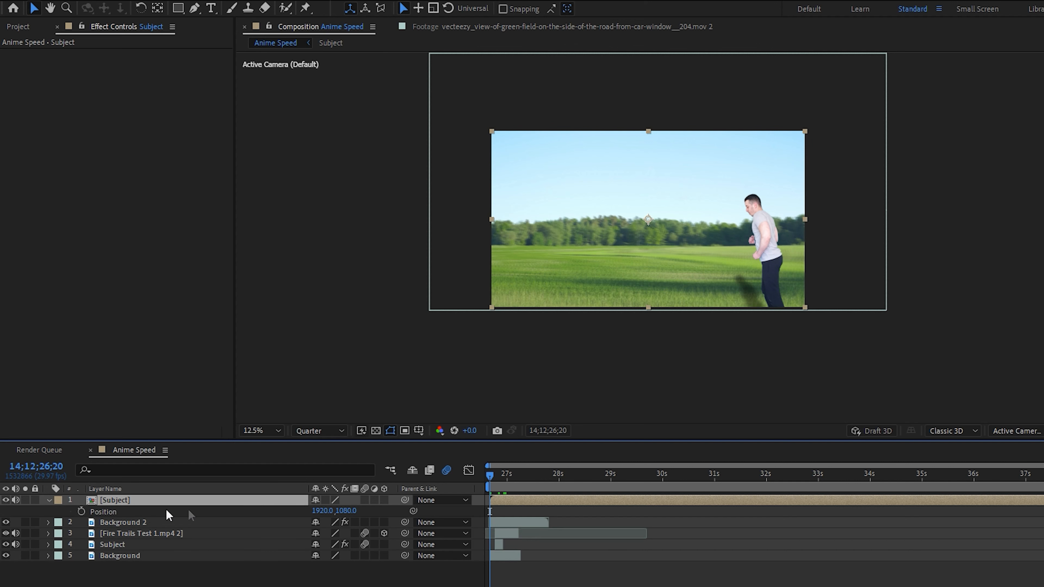
pyautogui.click(81, 511)
pyautogui.click(767, 253)
pyautogui.moveTo(767, 252); pyautogui.dragTo(828, 255)
# At 14;12;27;14, move the Subject pre-comp across the field to the left, to Position -848, 1136.
pyautogui.press('pagedown')
pyautogui.press('pagedown')
pyautogui.press('pagedown')
pyautogui.press('pagedown')
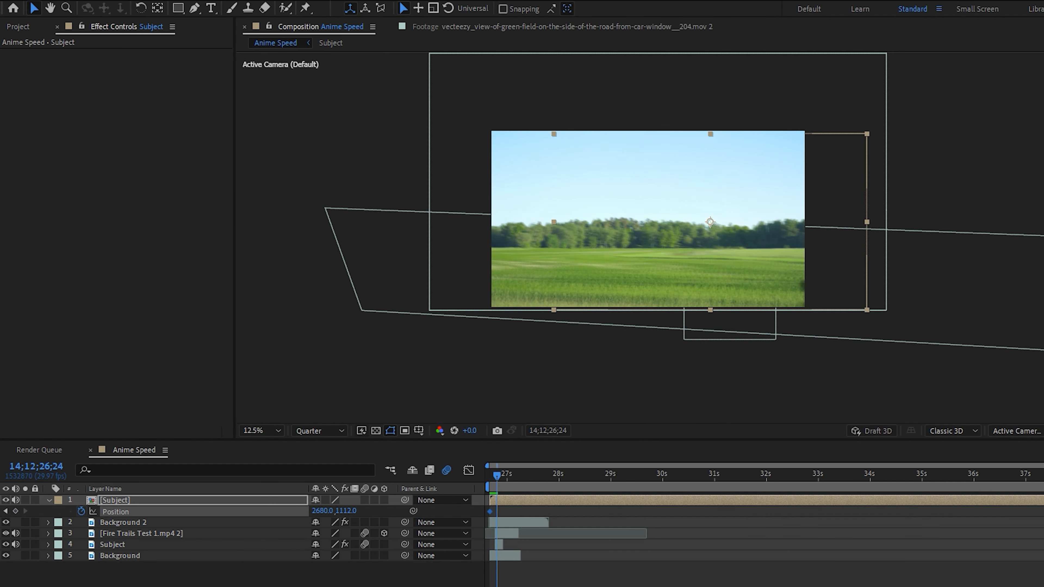
pyautogui.moveTo(497, 477); pyautogui.dragTo(534, 480)
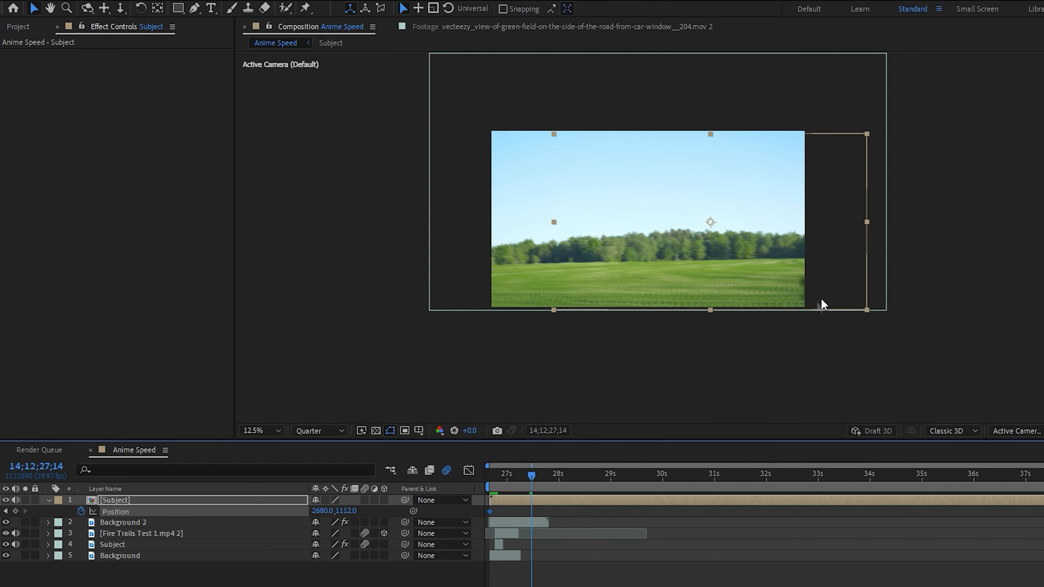
pyautogui.moveTo(822, 304); pyautogui.dragTo(548, 302)
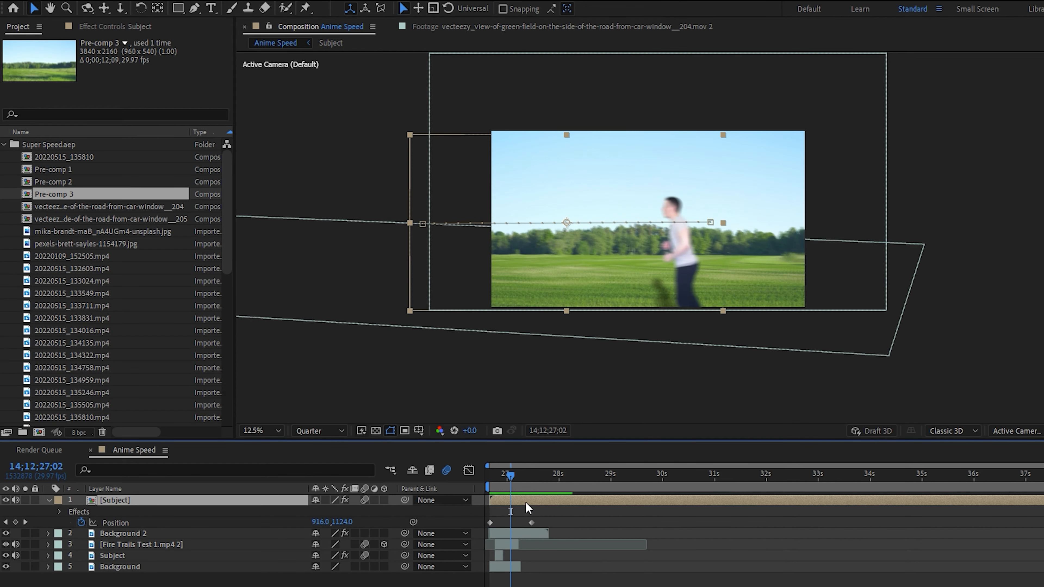
# Time-stretch the Subject pre-comp to about a tenth of its duration, matching the length of Background 2.
pyautogui.rightClick(527, 504)
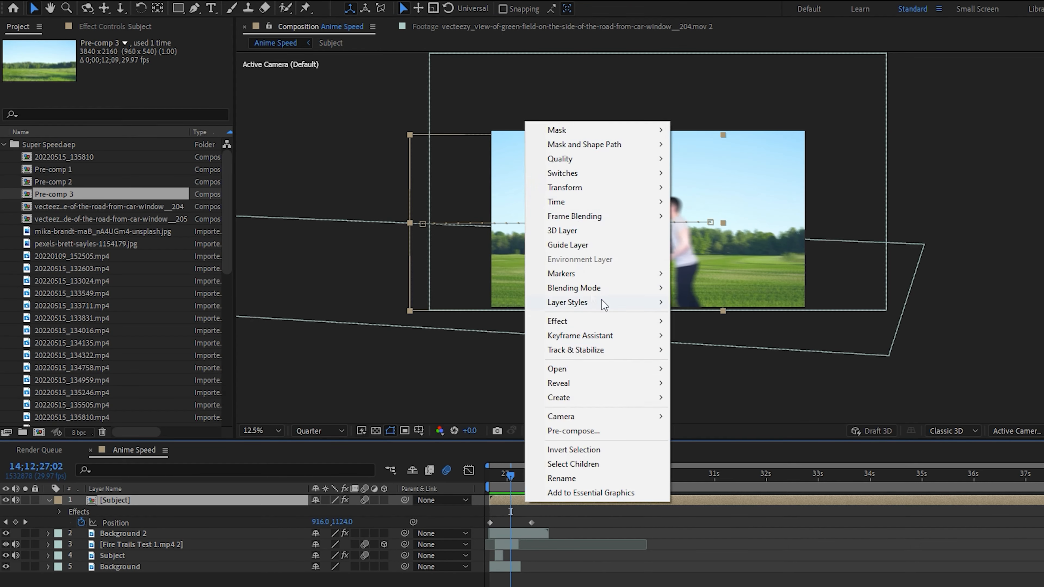
pyautogui.moveTo(574, 201)
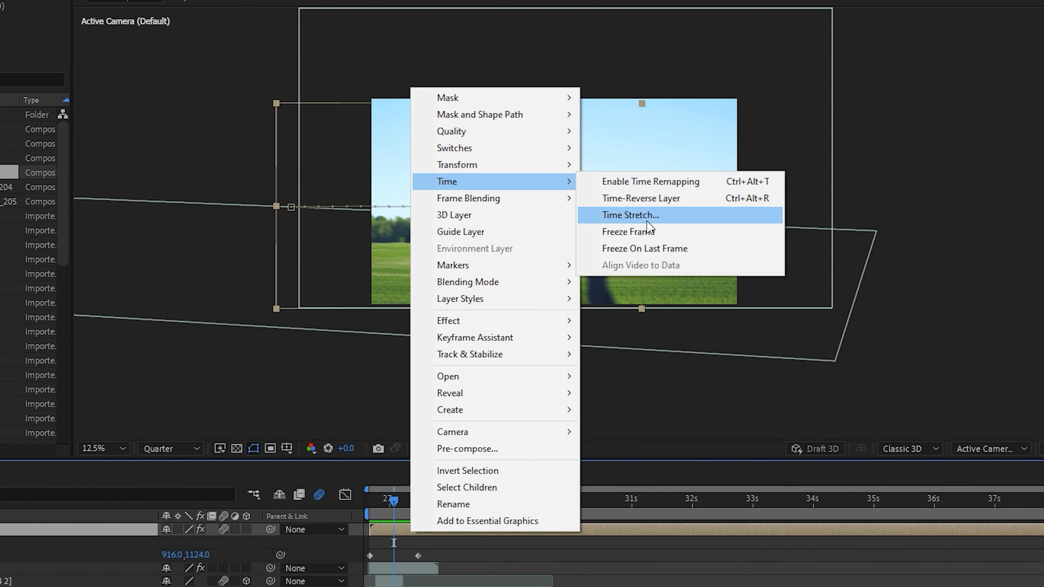
pyautogui.click(631, 215)
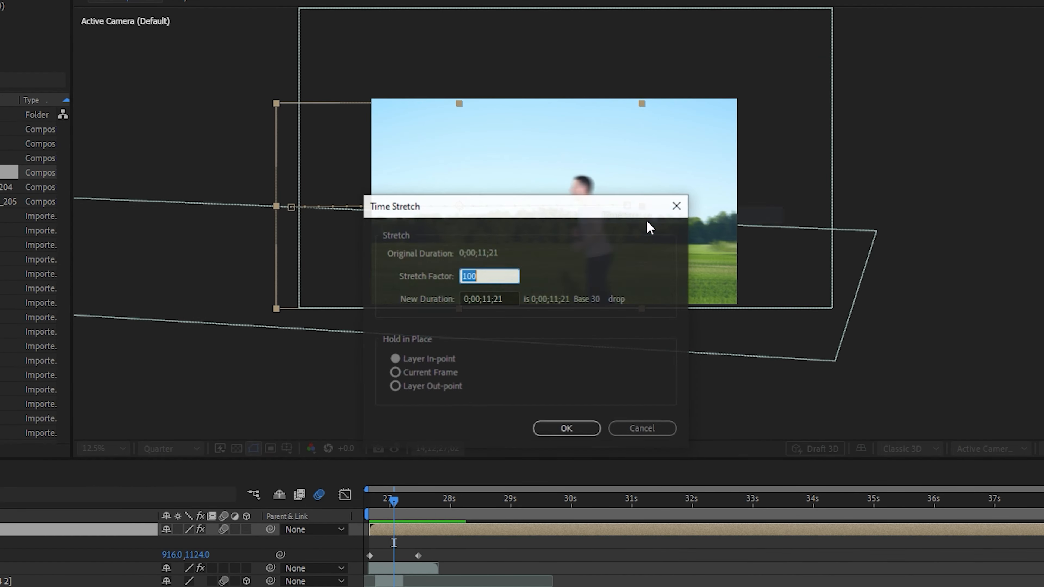
pyautogui.write('1')
pyautogui.click(565, 432)
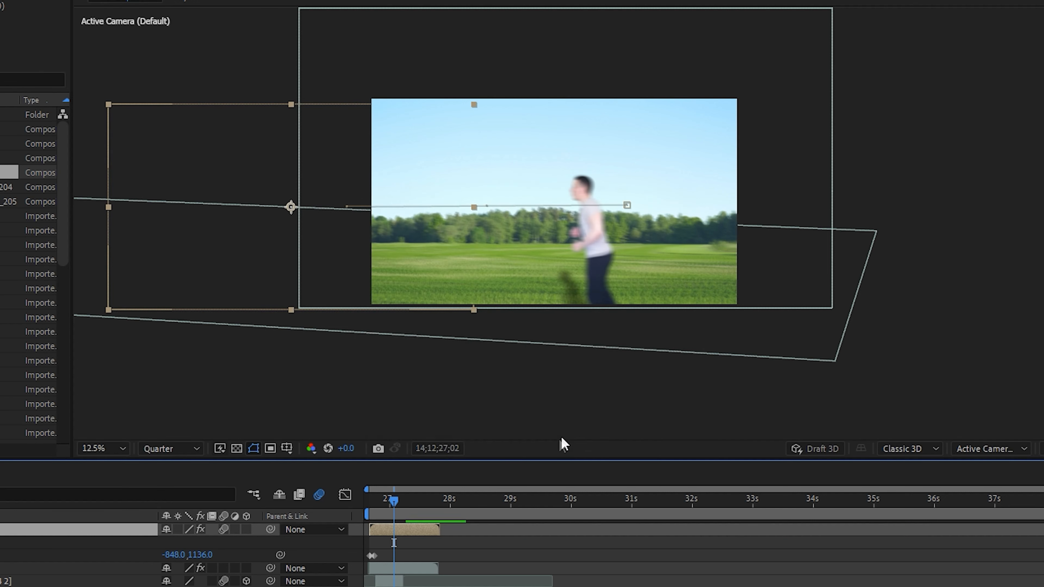
# Move the Subject pre-comp's second Position keyframe out to 14;12;27;21 and preview the run.
pyautogui.moveTo(393, 510); pyautogui.dragTo(335, 514)
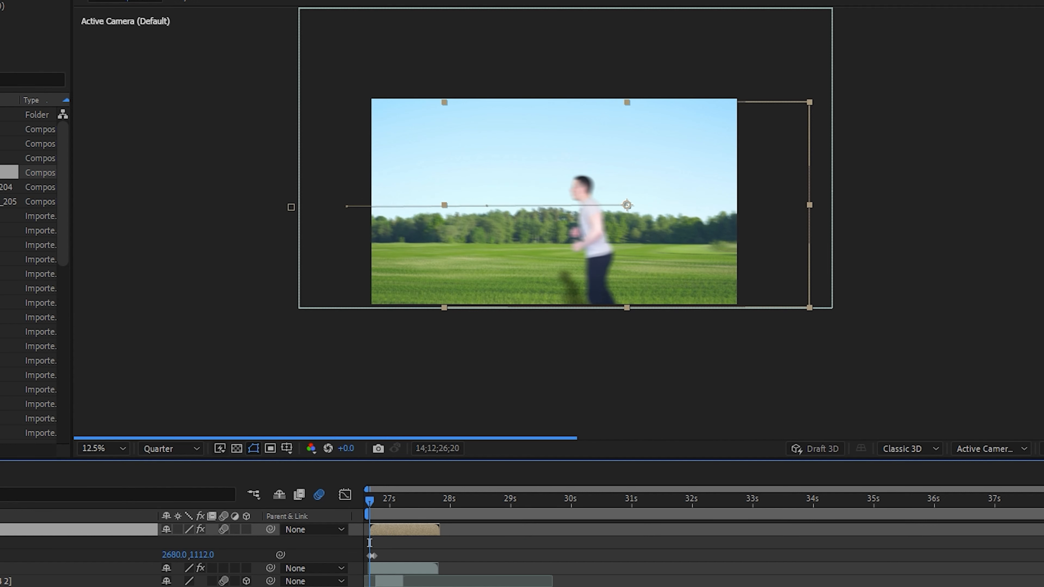
pyautogui.moveTo(812, 488); pyautogui.dragTo(626, 488)
pyautogui.moveTo(383, 555); pyautogui.dragTo(541, 556)
pyautogui.press('space')
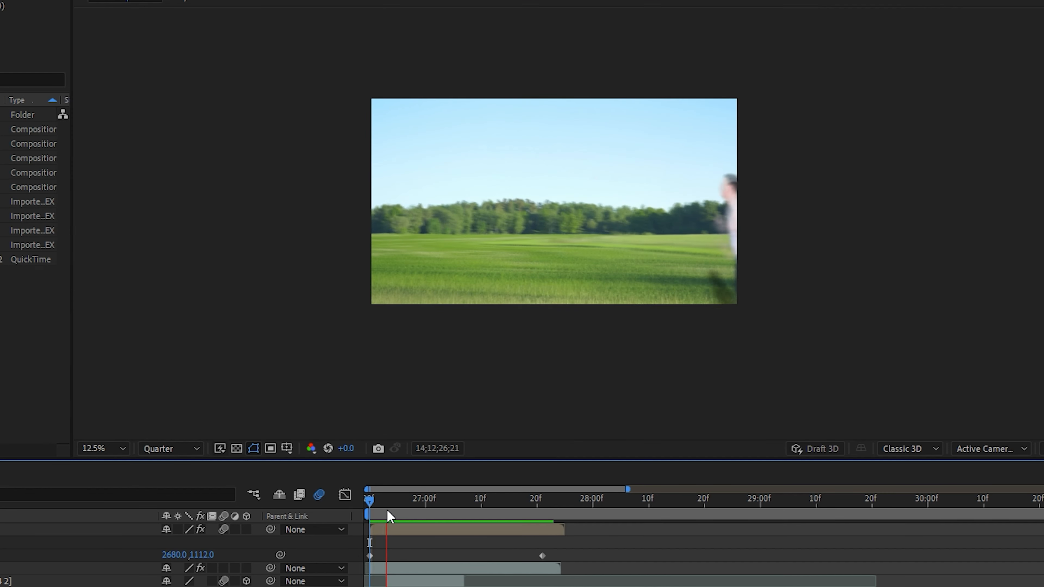
pyautogui.press('space')
# Shift the Subject pre-comp's last Position keyframe to 14;12;27;20 and add one with the same value at 14;12;27;21.
pyautogui.moveTo(550, 509)
pyautogui.mouseDown()
pyautogui.moveTo(408, 513)
pyautogui.moveTo(543, 518)
pyautogui.moveTo(391, 517)
pyautogui.moveTo(552, 517)
pyautogui.moveTo(543, 518)
pyautogui.mouseUp()
pyautogui.click(493, 530)
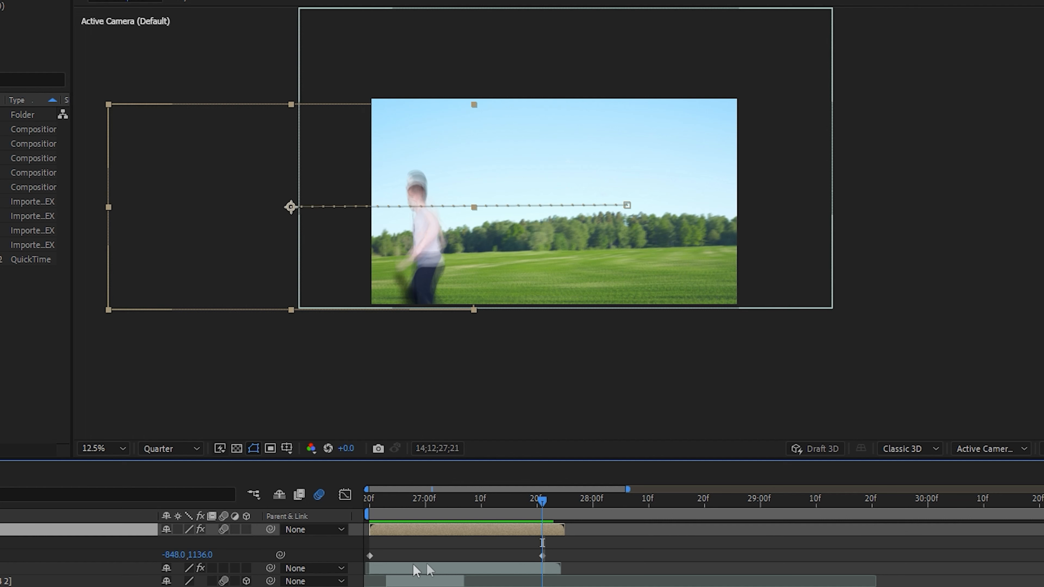
pyautogui.press('=')
pyautogui.press('=')
pyautogui.press('=')
pyautogui.moveTo(723, 556); pyautogui.dragTo(701, 561)
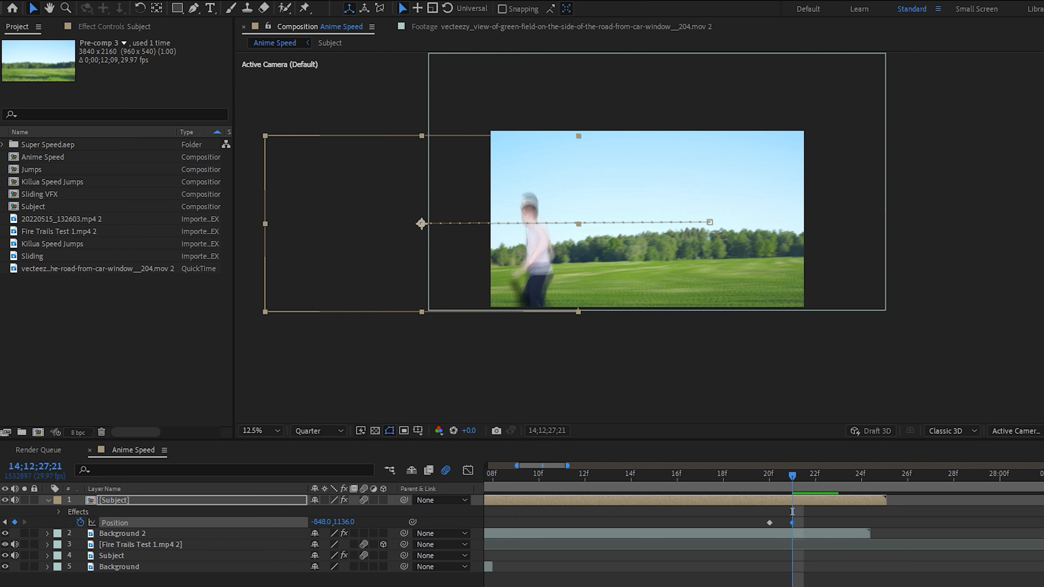
# At 14;12;27;23, move the Subject pre-comp up and out of frame to Position -1768, -592.
pyautogui.press('pagedown')
pyautogui.press('pagedown')
pyautogui.moveTo(522, 284); pyautogui.dragTo(449, 141)
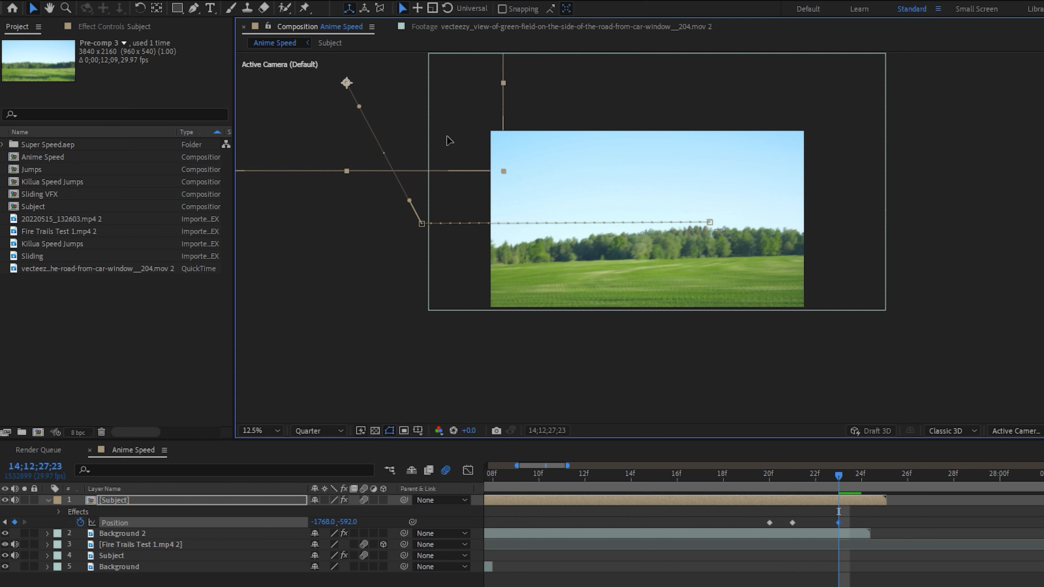
pyautogui.click(787, 406)
# Play back the animation from 14;12;26;20 several times to check the runner's dash and upward exit.
pyautogui.moveTo(839, 476); pyautogui.dragTo(815, 477)
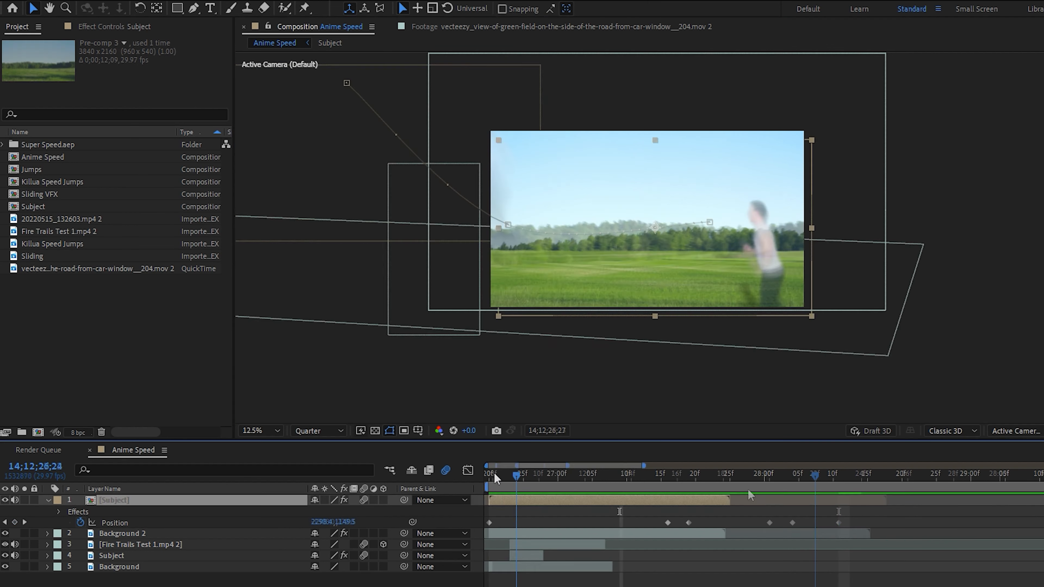
pyautogui.moveTo(494, 478); pyautogui.dragTo(489, 477)
pyautogui.press('space')
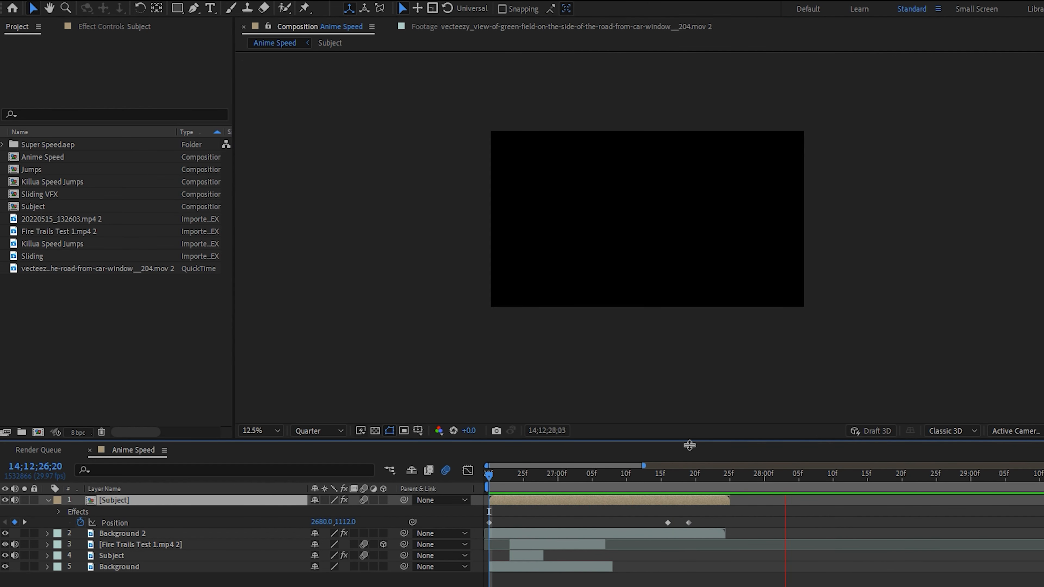
pyautogui.press('space')
pyautogui.moveTo(657, 479); pyautogui.dragTo(478, 475)
pyautogui.press('space')
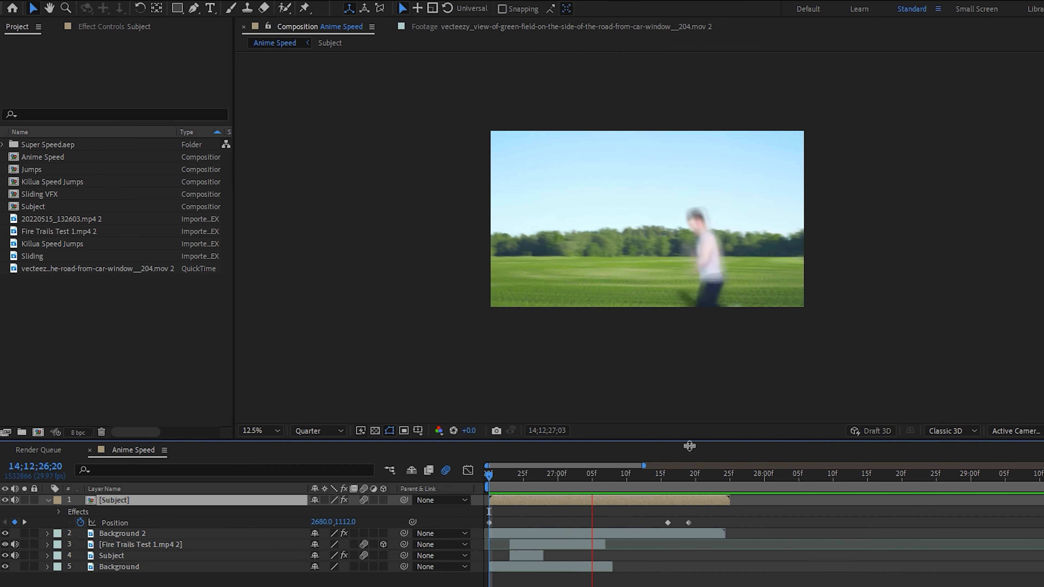
pyautogui.press('space')
pyautogui.moveTo(657, 478); pyautogui.dragTo(485, 477)
pyautogui.press('space')
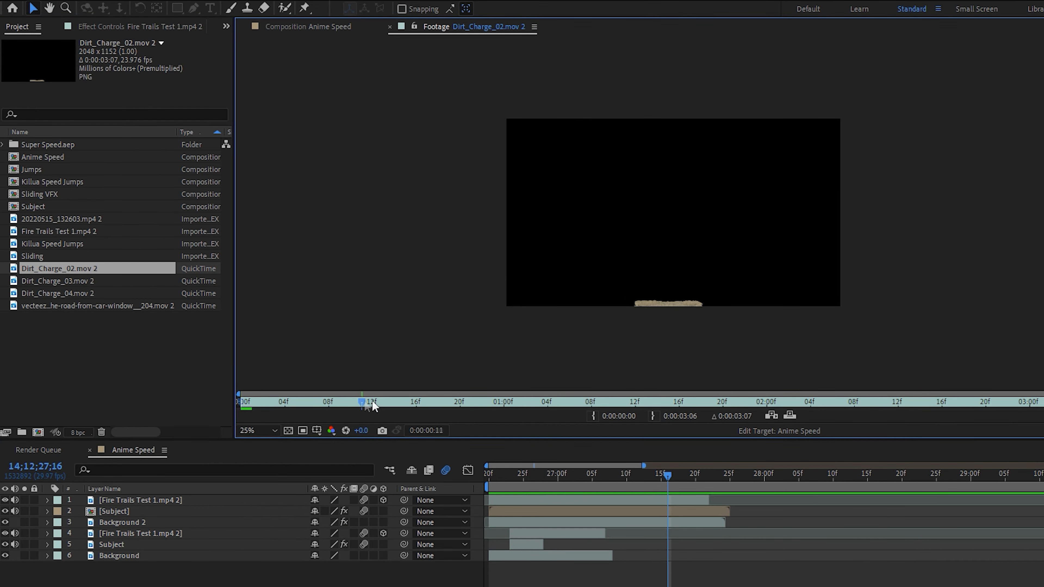
# Review the Dirt_Charge_03 and Dirt_Charge_04 clips and add Dirt_Charge_04.mov 2 as the top layer of Anime Speed.
pyautogui.doubleClick(119, 281)
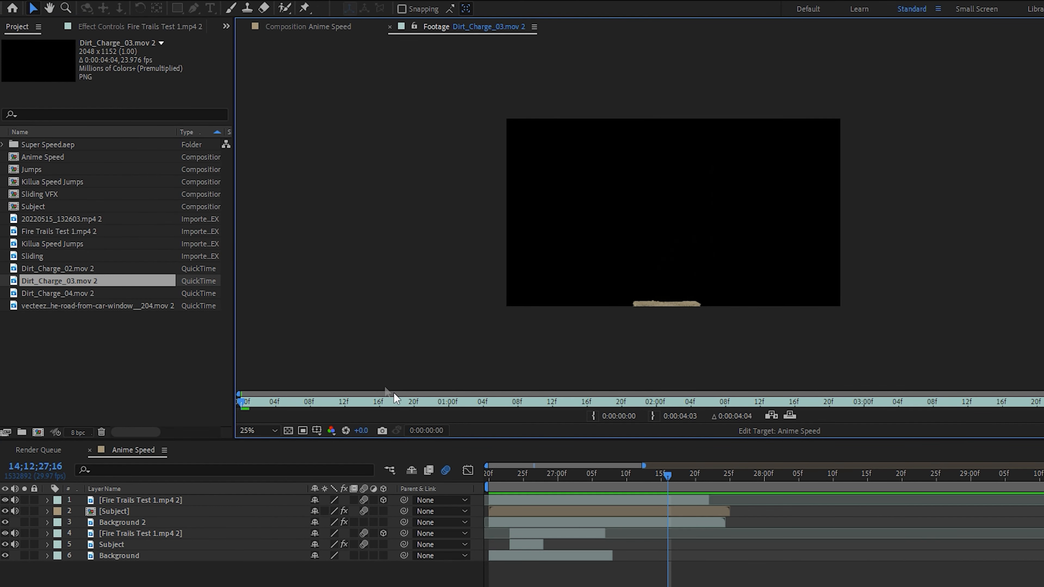
pyautogui.moveTo(386, 403); pyautogui.dragTo(560, 421)
pyautogui.doubleClick(108, 292)
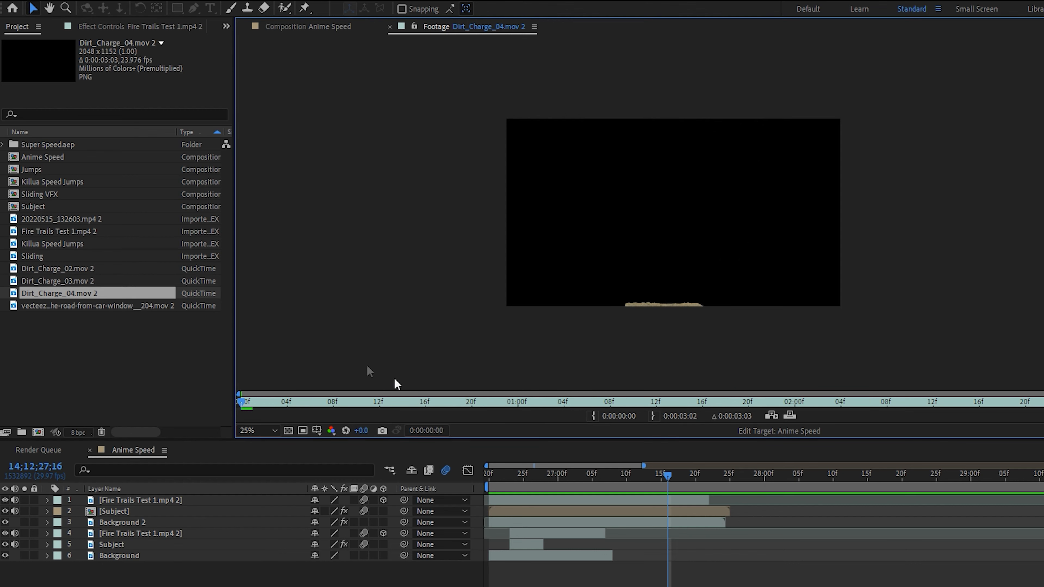
pyautogui.moveTo(371, 401); pyautogui.dragTo(347, 407)
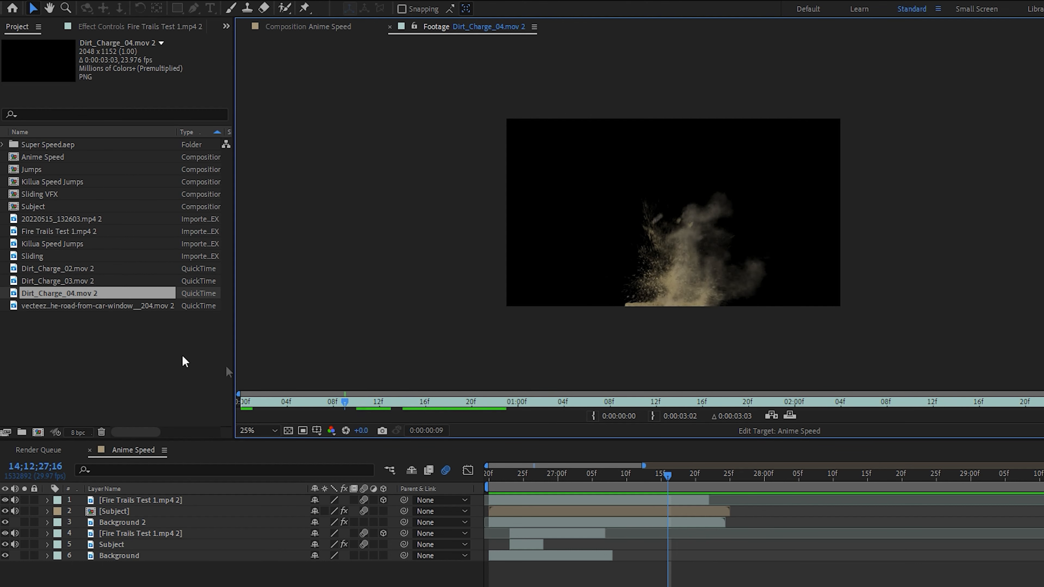
pyautogui.click(83, 333)
pyautogui.moveTo(366, 73); pyautogui.dragTo(763, 508)
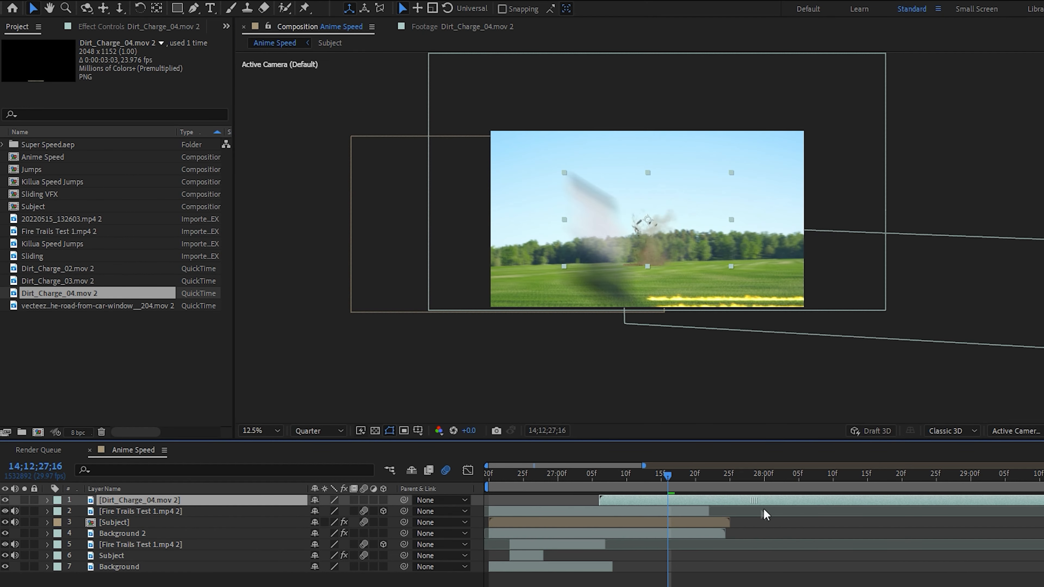
# Move the Dirt_Charge_04 burst to the ground beneath the runner and draw a closed mask around its flat base.
pyautogui.scroll(4, 648, 291)
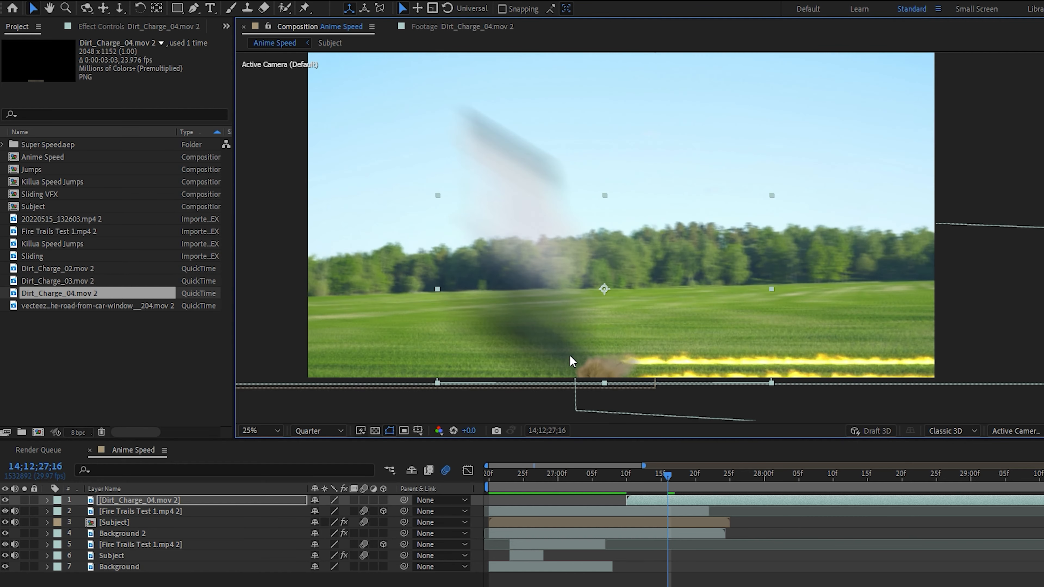
pyautogui.moveTo(603, 294); pyautogui.dragTo(643, 297)
pyautogui.press('g')
pyautogui.click(699, 337)
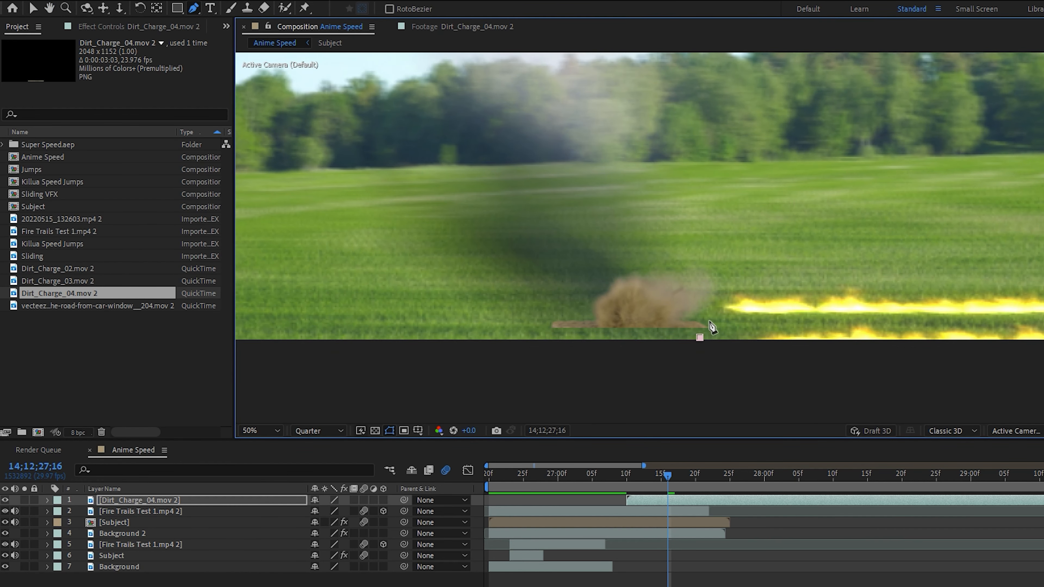
pyautogui.click(700, 337)
# Set the Dirt_Charge_04 layer's mask to Subtract and its Mask Feather to 44 pixels.
pyautogui.press('v')
pyautogui.press('f')
pyautogui.click(331, 511)
pyautogui.click(349, 552)
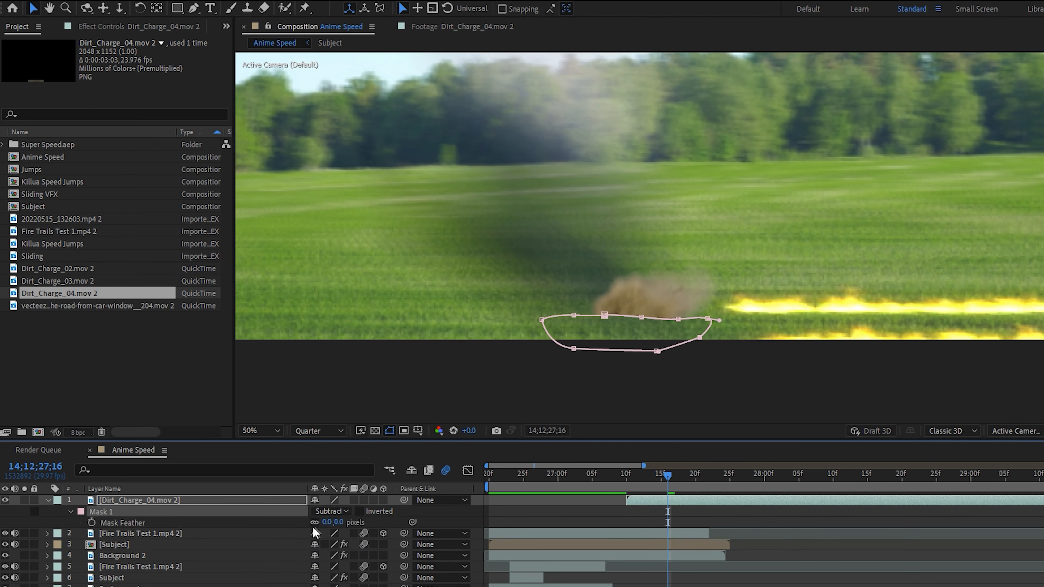
pyautogui.moveTo(329, 522); pyautogui.dragTo(355, 521)
pyautogui.click(508, 393)
pyautogui.click(509, 394)
# Speed up the Dirt_Charge_04 layer with Time Stretch, holding its in-point, and check the resulting timing.
pyautogui.rightClick(662, 501)
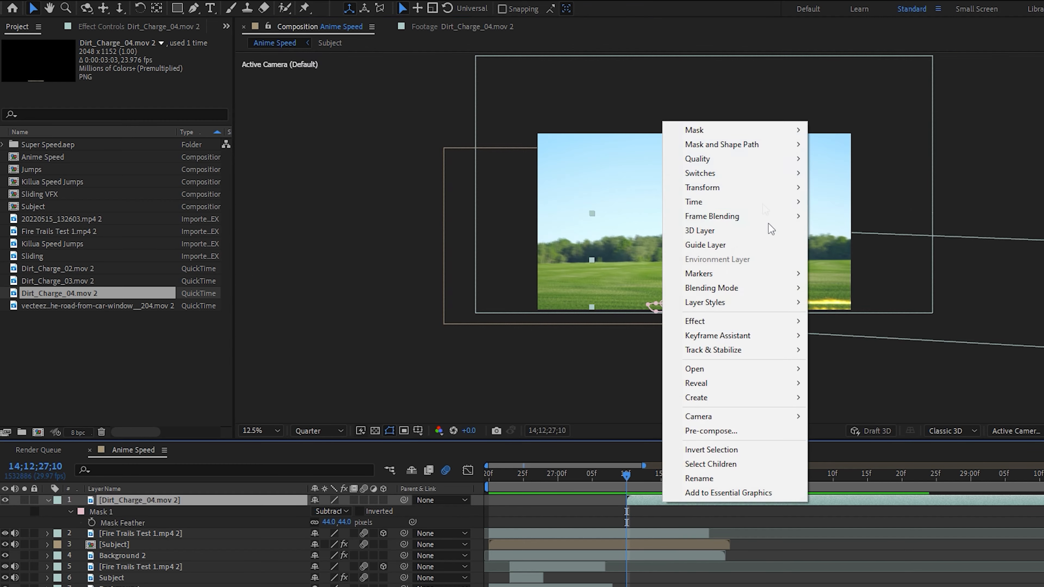
pyautogui.click(866, 235)
pyautogui.write('5')
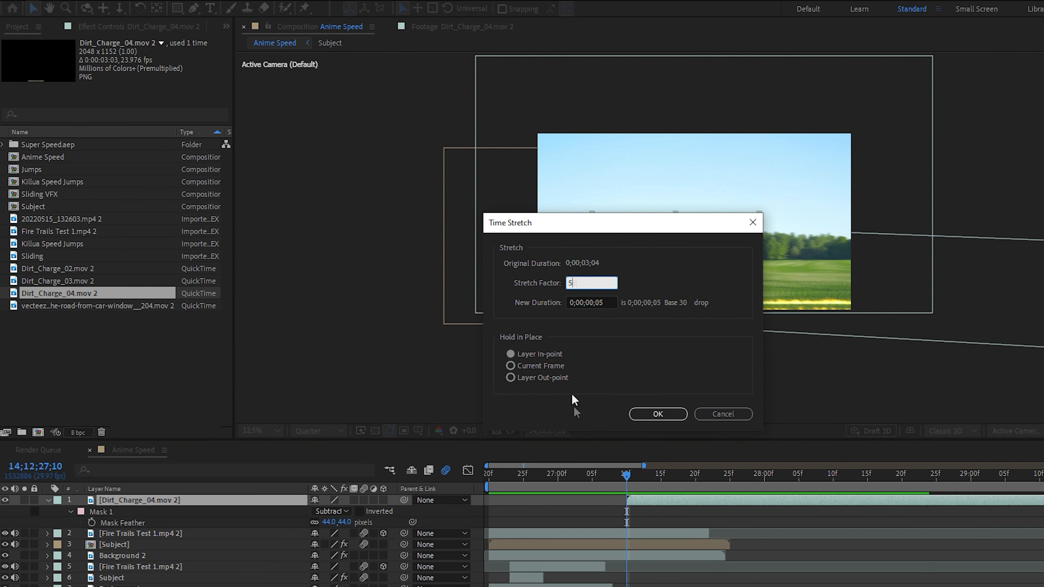
pyautogui.click(654, 413)
pyautogui.moveTo(628, 479)
pyautogui.mouseDown()
pyautogui.moveTo(611, 474)
pyautogui.moveTo(645, 474)
pyautogui.mouseUp()
# Time-stretch the ground-debris-explosion-12 layer with a stretch factor of 25 and check the burst around 14;12;27;17.
pyautogui.rightClick(696, 496)
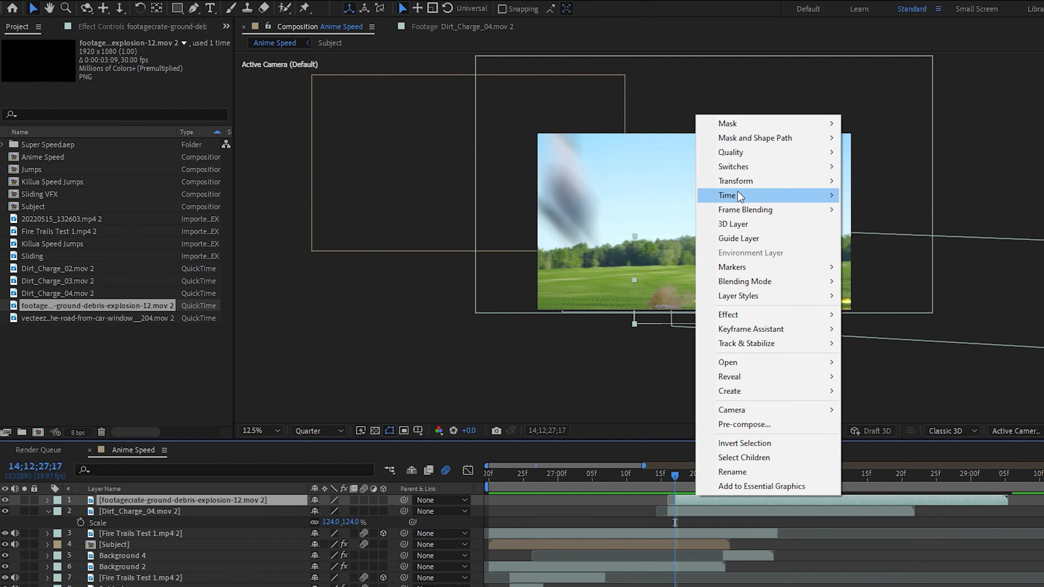
pyautogui.moveTo(739, 197)
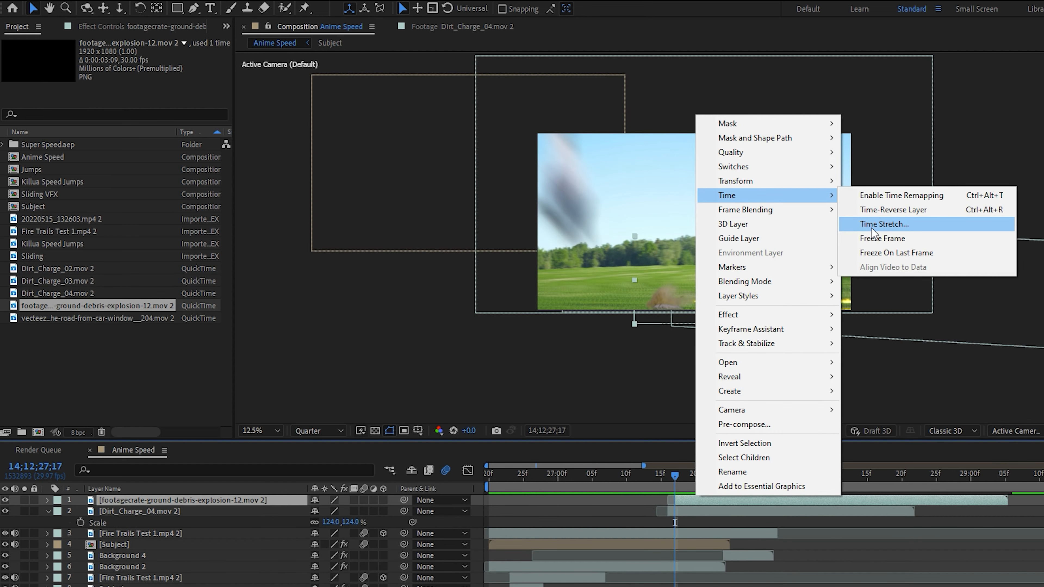
pyautogui.click(867, 231)
pyautogui.write('25')
pyautogui.click(655, 413)
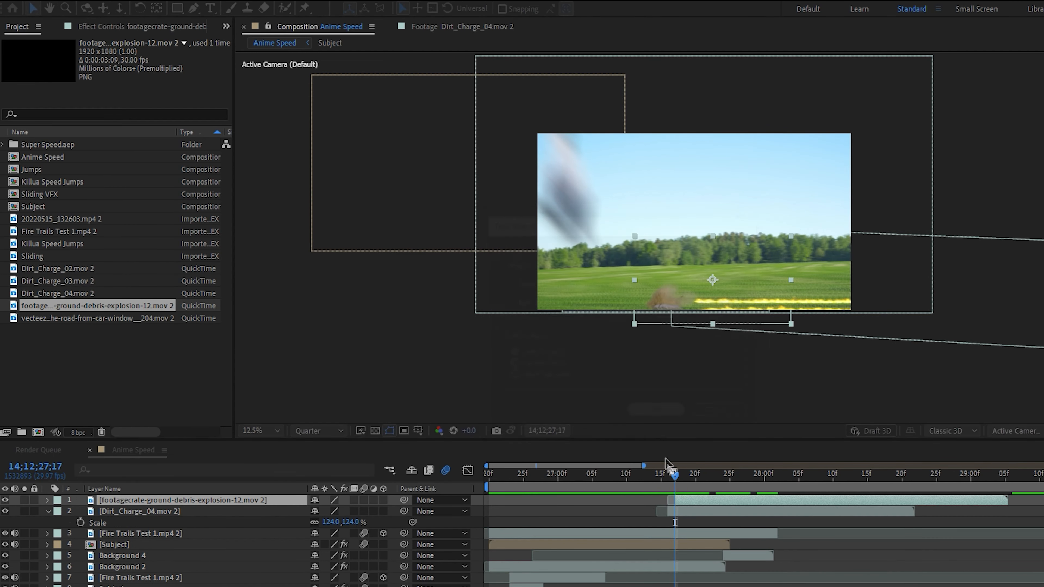
pyautogui.moveTo(676, 473)
pyautogui.mouseDown()
pyautogui.moveTo(694, 475)
pyautogui.moveTo(656, 479)
pyautogui.moveTo(740, 478)
pyautogui.moveTo(674, 478)
pyautogui.mouseUp()
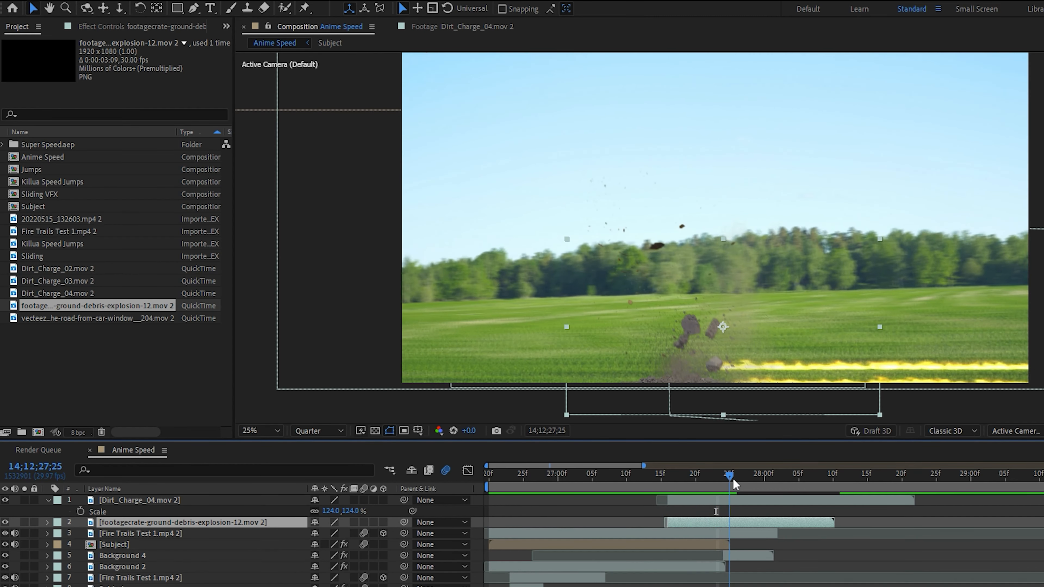
# Select both dirt layers and the upper Fire Trails layer, and start Position keyframes on the dirt layers at 14;12;27;16.
pyautogui.scroll(-1, 605, 305)
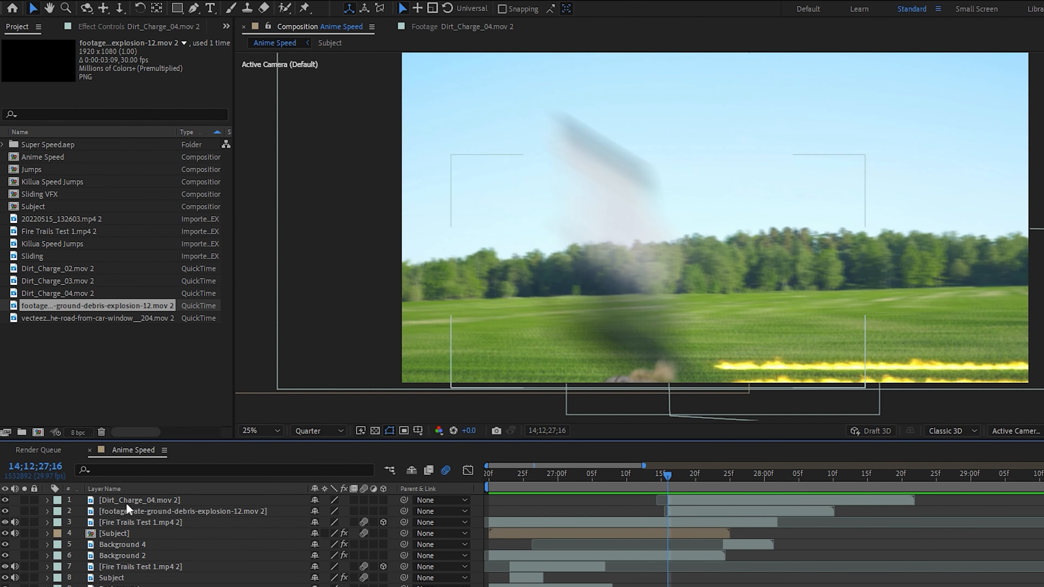
pyautogui.click(128, 503)
pyautogui.keyDown('ctrl'); pyautogui.click(161, 511); pyautogui.keyUp('ctrl')
pyautogui.keyDown('ctrl'); pyautogui.click(158, 520); pyautogui.keyUp('ctrl')
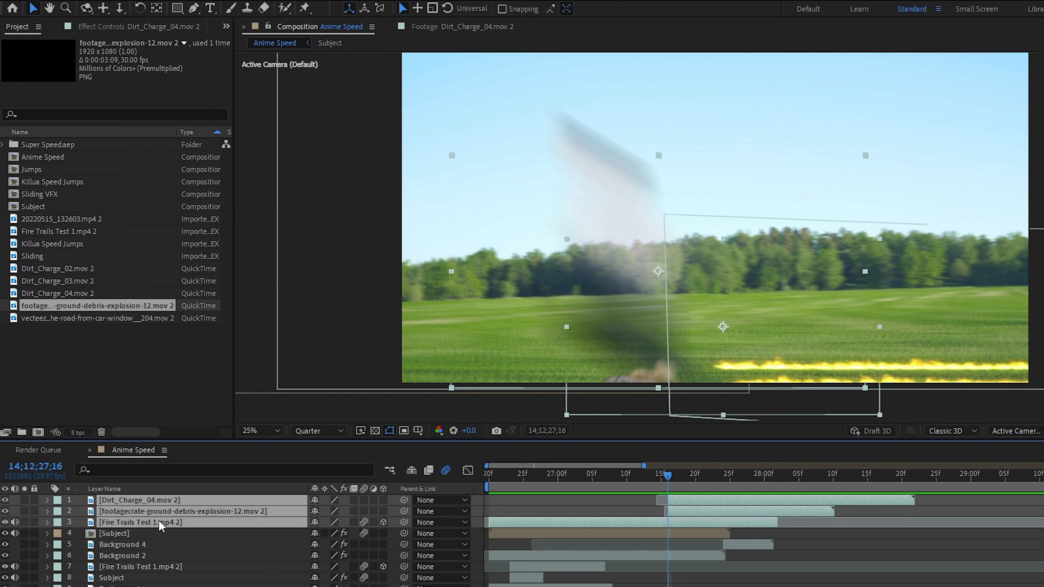
pyautogui.press('p')
pyautogui.hotkey('ctrl', 'z')
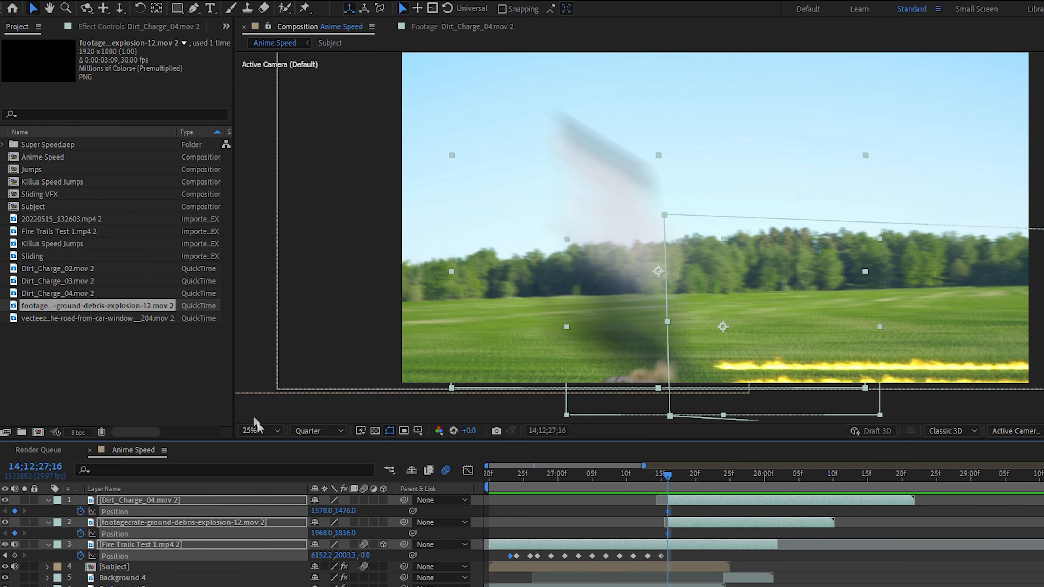
pyautogui.scroll(-1, 298, 324)
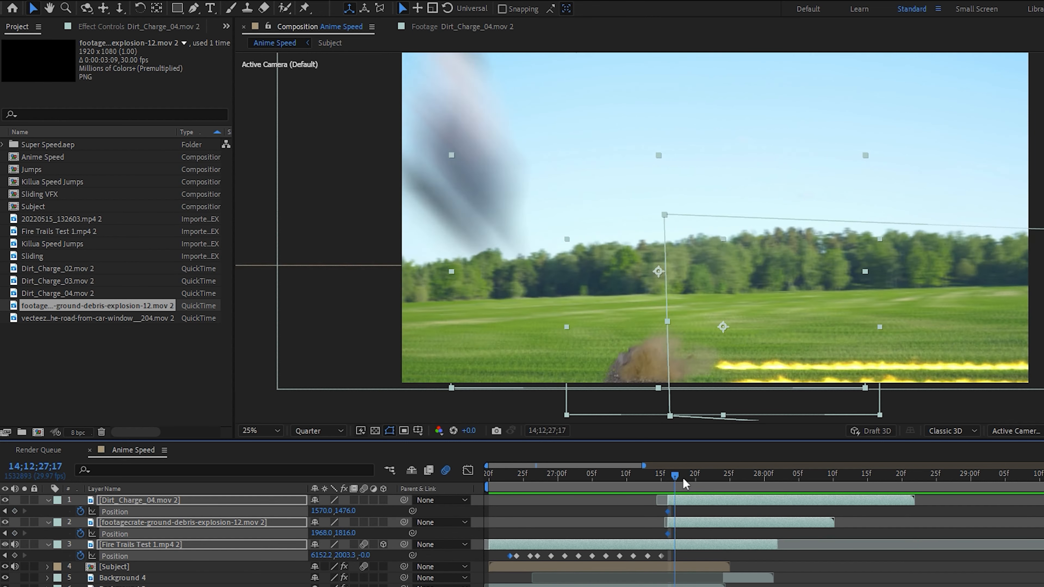
# Shift the three selected layers right with Position keyframes at 14;12;27;19 and 14;12;27;23, bringing Dirt_Charge_04 to 2178, 1460 and 2946, 1440.
pyautogui.click(686, 477)
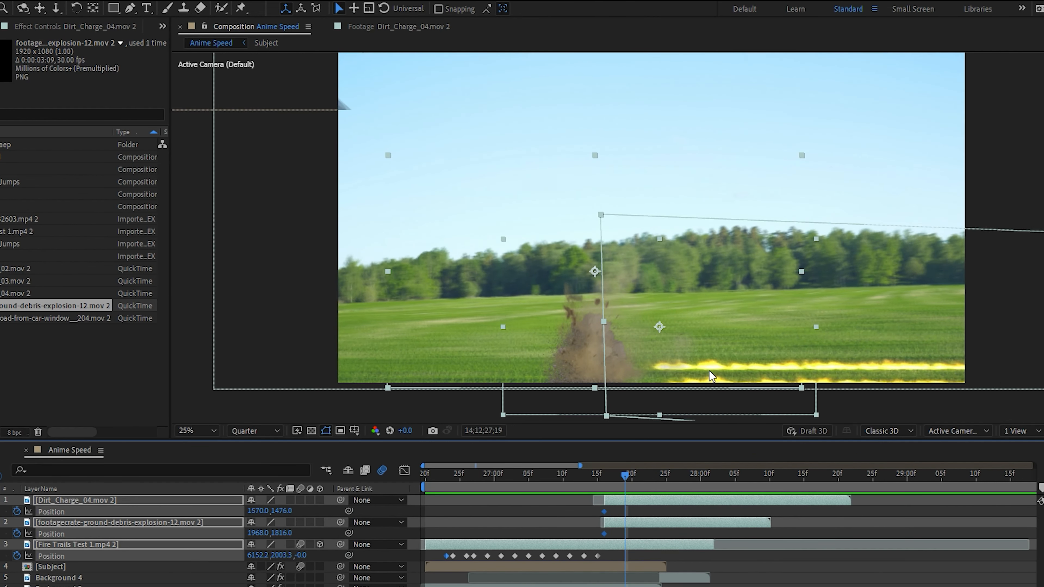
pyautogui.moveTo(711, 370); pyautogui.dragTo(817, 365)
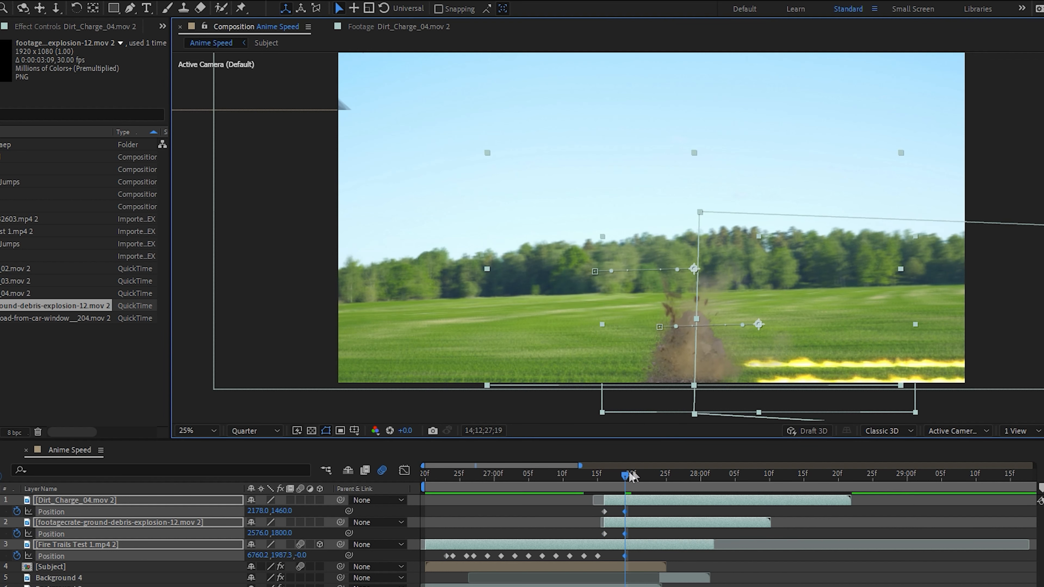
pyautogui.moveTo(644, 476); pyautogui.dragTo(650, 477)
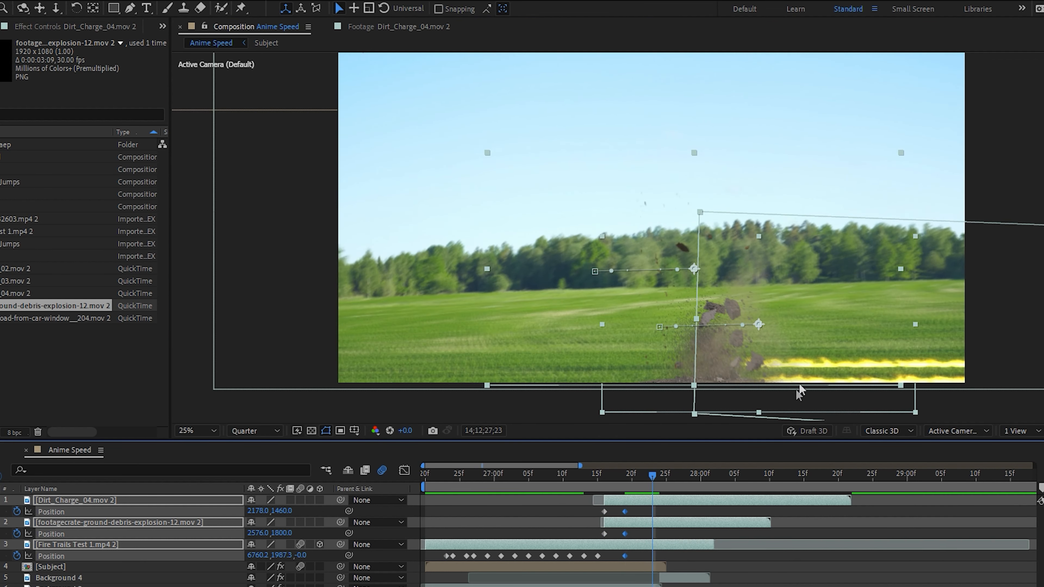
pyautogui.moveTo(818, 378); pyautogui.dragTo(943, 376)
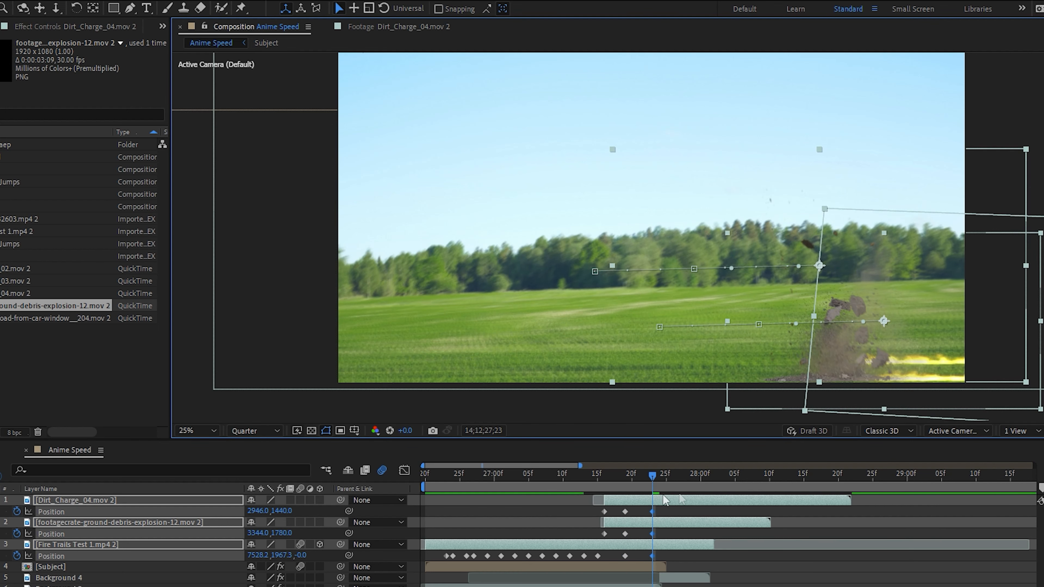
# Move the three layers out of frame on the right at 14;12;27;25, enable motion blur on the dirt layers, and play back.
pyautogui.click(666, 476)
pyautogui.moveTo(733, 366); pyautogui.dragTo(839, 364)
pyautogui.scroll(-1, 839, 364)
pyautogui.click(300, 500)
pyautogui.moveTo(682, 292); pyautogui.dragTo(741, 292)
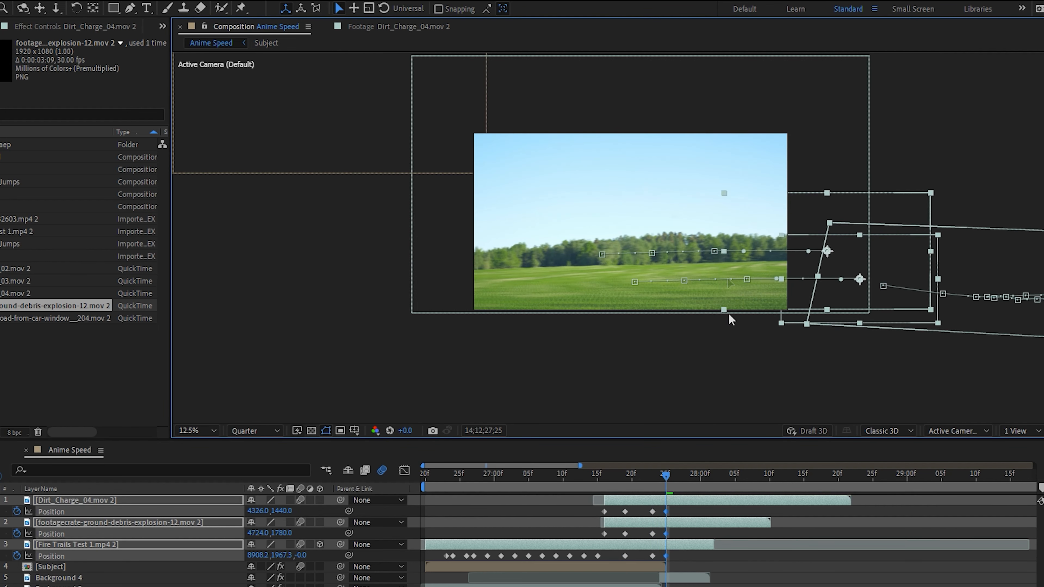
pyautogui.click(713, 362)
pyautogui.moveTo(657, 476); pyautogui.dragTo(573, 478)
pyautogui.press('space')
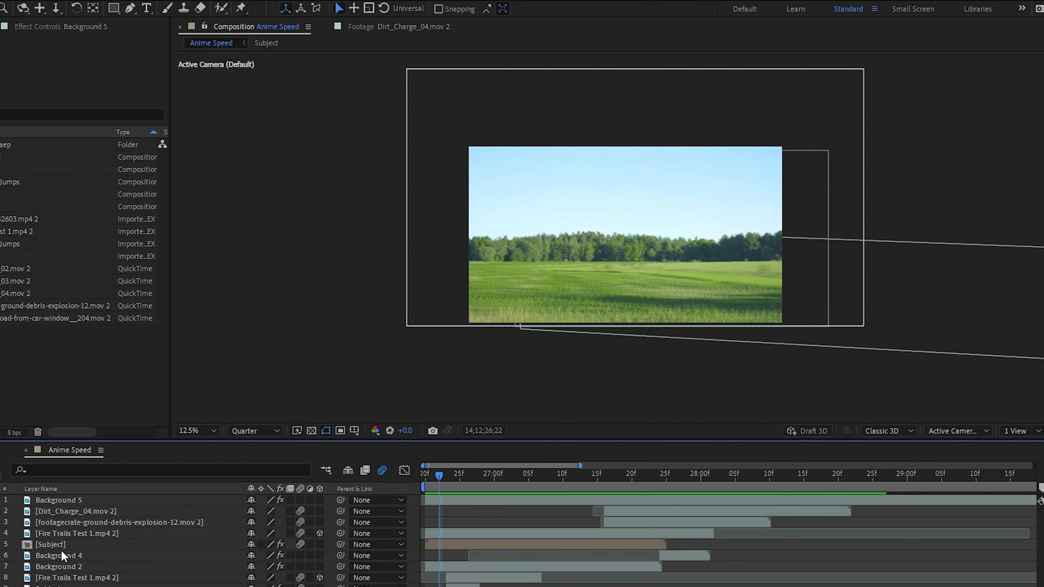
# Duplicate the Subject pre-comp and place the copy at the top of the stack, above Background 5.
pyautogui.click(61, 546)
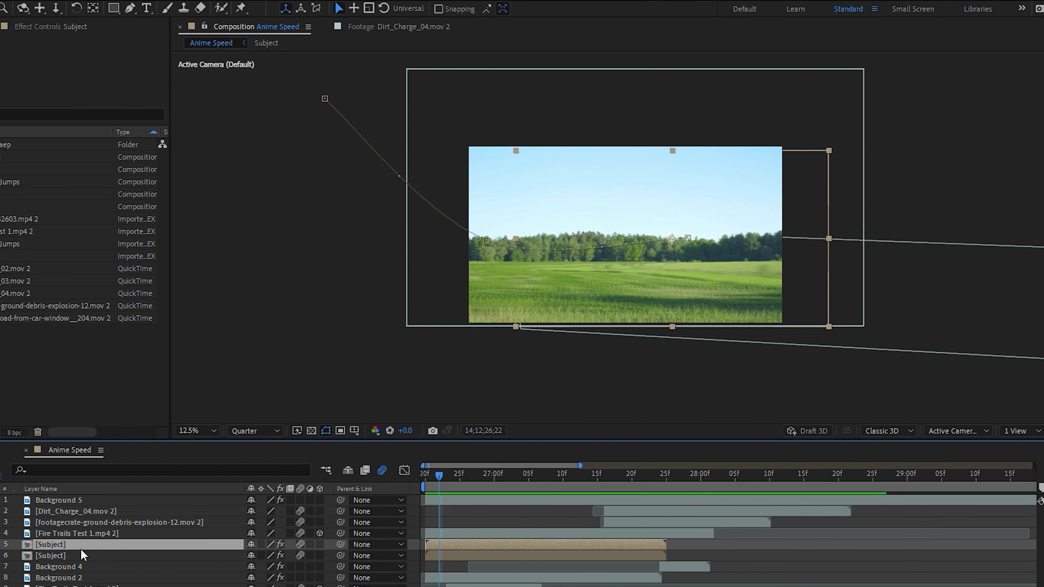
pyautogui.hotkey('ctrl', 'd')
pyautogui.moveTo(74, 549); pyautogui.dragTo(79, 500)
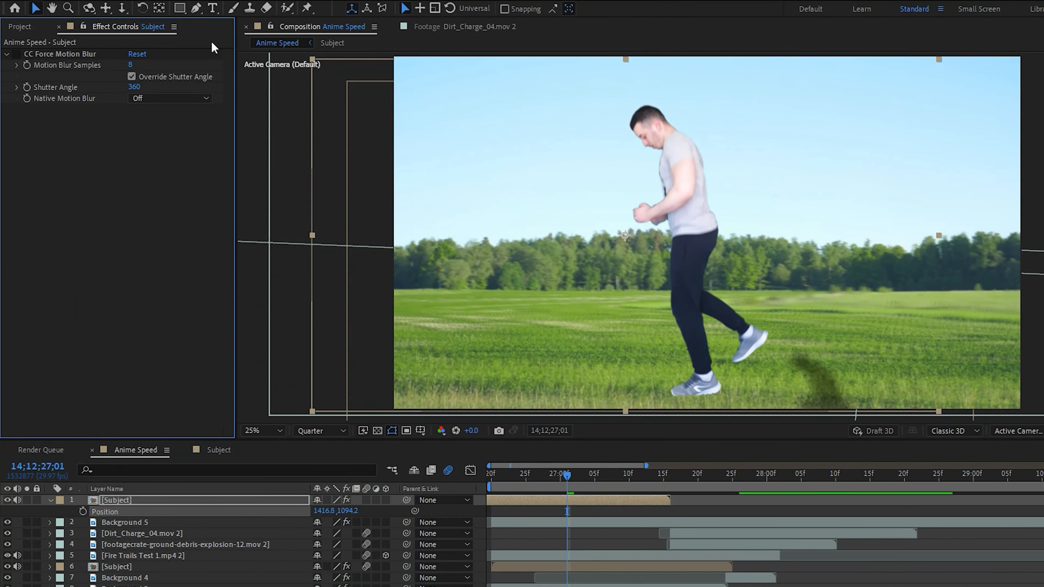
# Draw a closed Pen tool mask closely around the runner on the top Subject layer at 14;12;27;01.
pyautogui.click(196, 8)
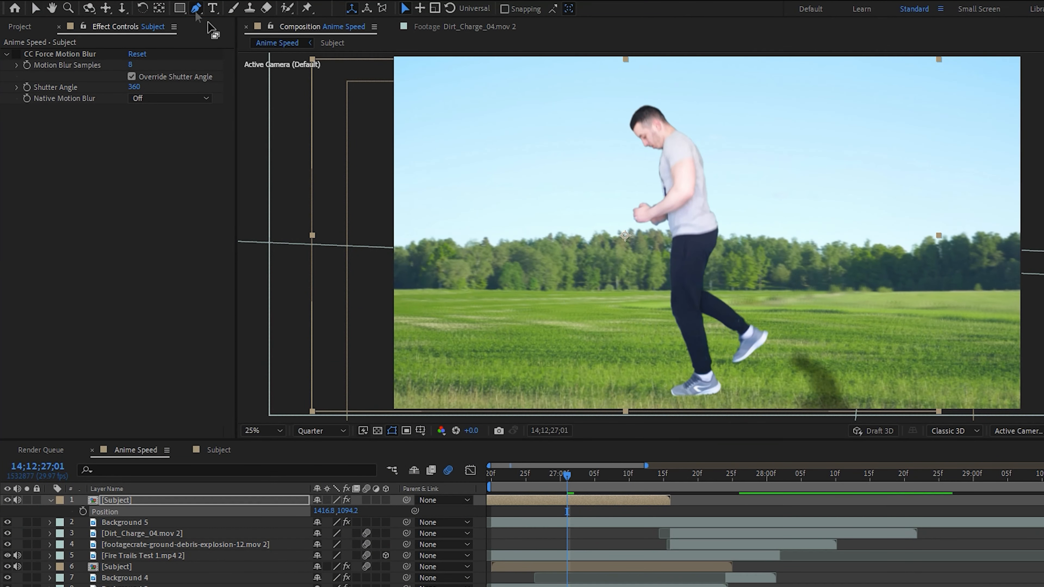
pyautogui.click(672, 396)
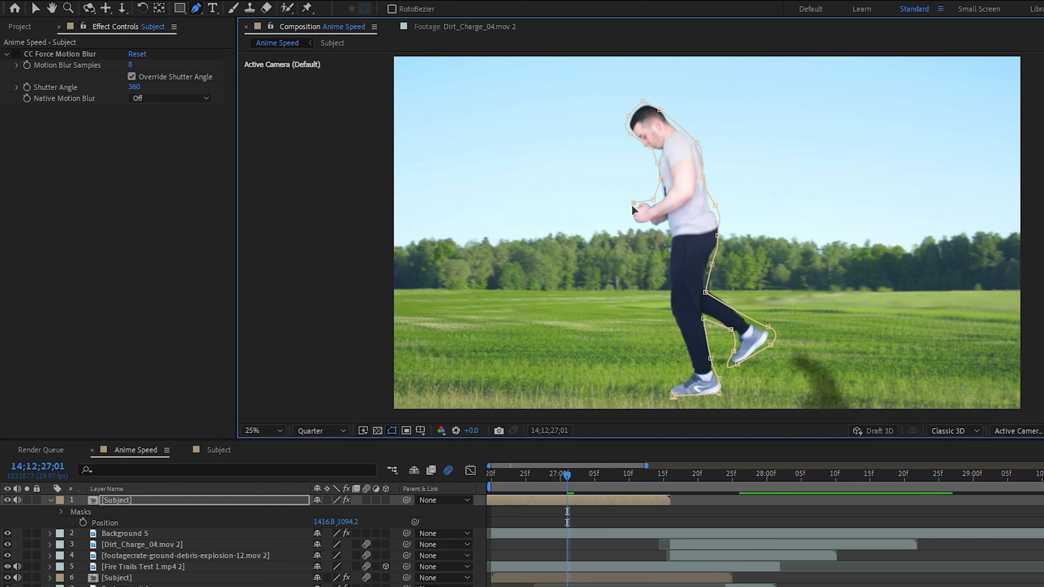
pyautogui.press('v')
# Freeze the masked Subject layer at 14;12;27;01, split it there and delete the earlier part.
pyautogui.rightClick(603, 378)
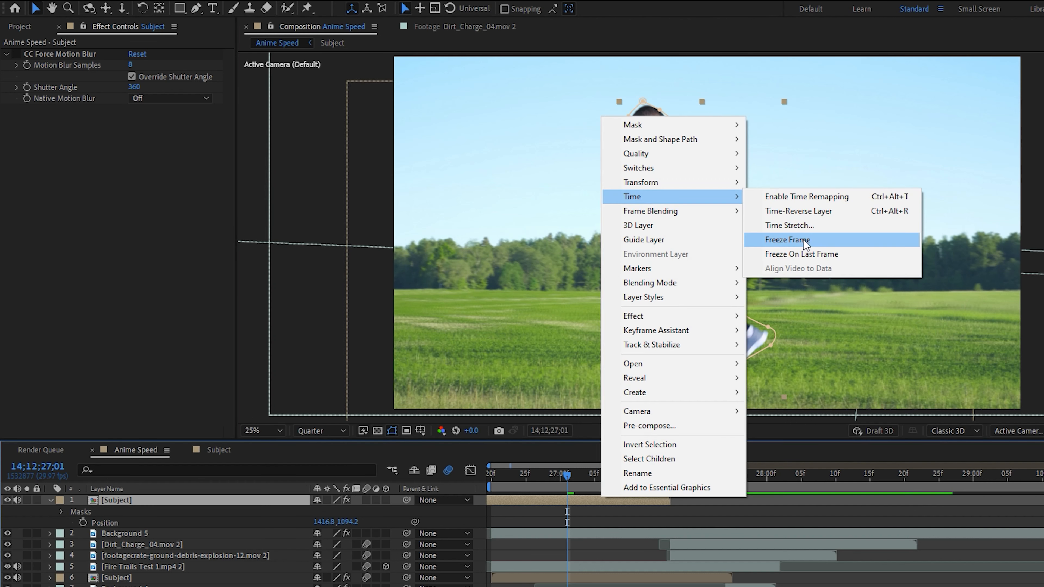
pyautogui.click(797, 239)
pyautogui.hotkey('ctrl', 'shift', 'd')
pyautogui.click(544, 512)
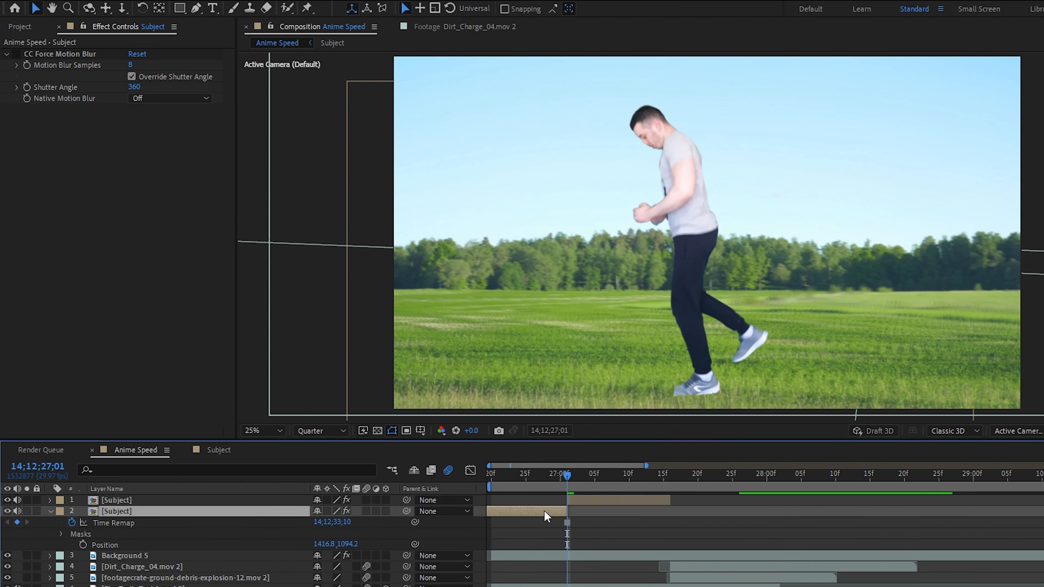
pyautogui.press('Delete')
# Slide the frozen Subject layer to start at 14;12;26;20 and set its Scale to 30%.
pyautogui.moveTo(566, 476); pyautogui.dragTo(473, 480)
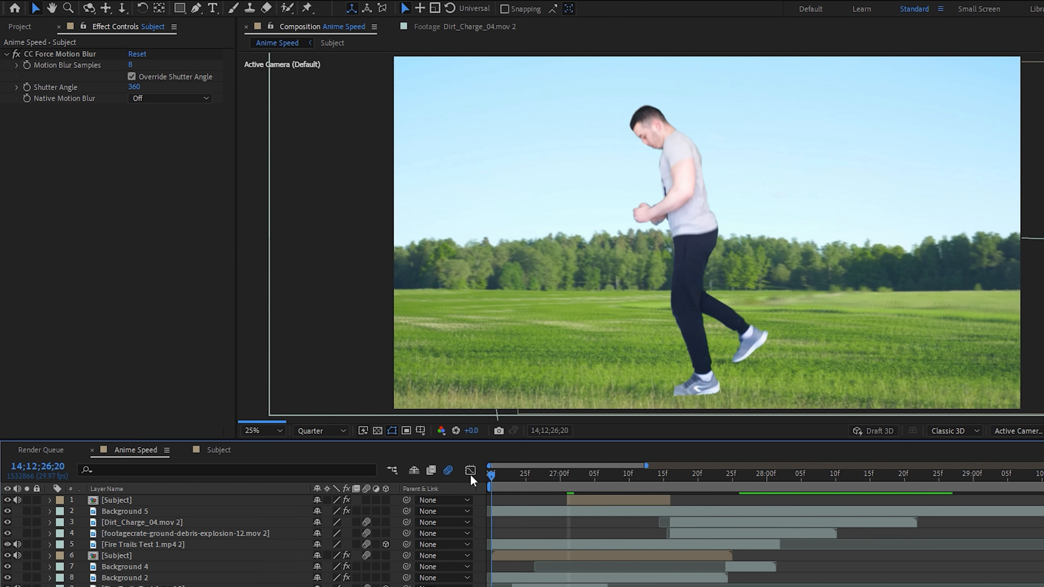
pyautogui.moveTo(582, 503); pyautogui.dragTo(506, 504)
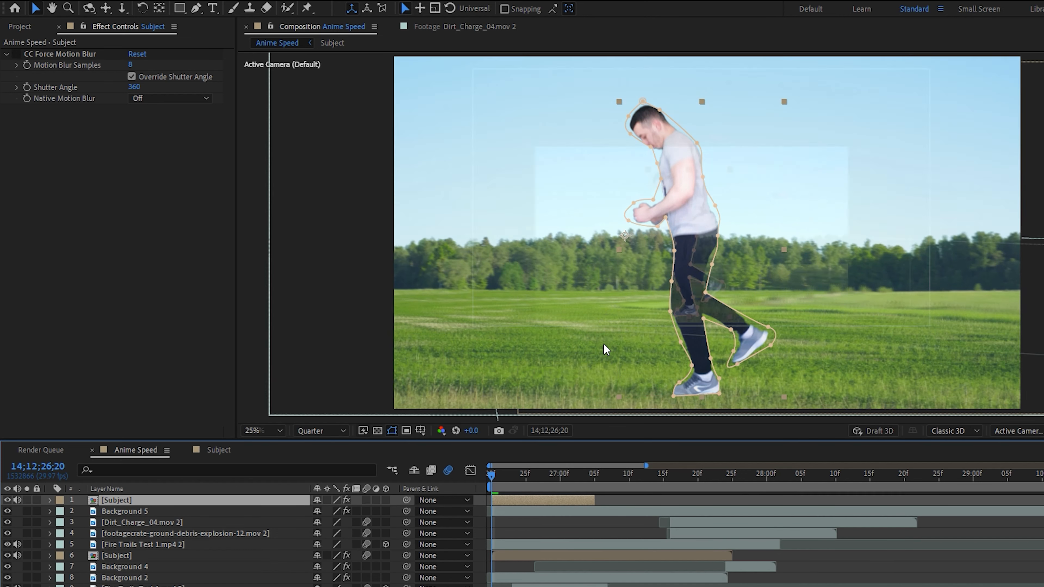
pyautogui.press(',')
pyautogui.press('s')
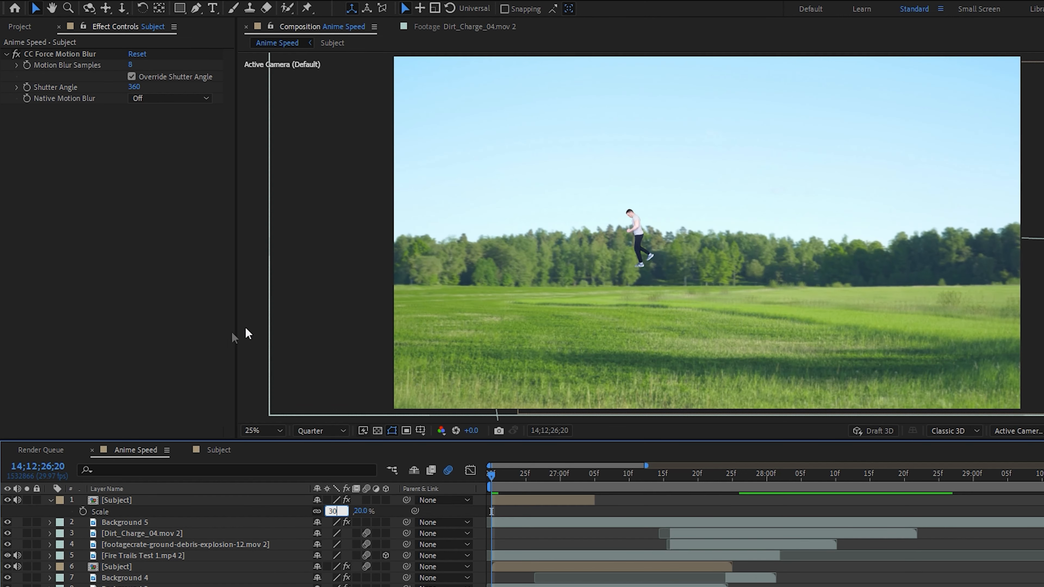
pyautogui.write('30')
pyautogui.click(254, 338)
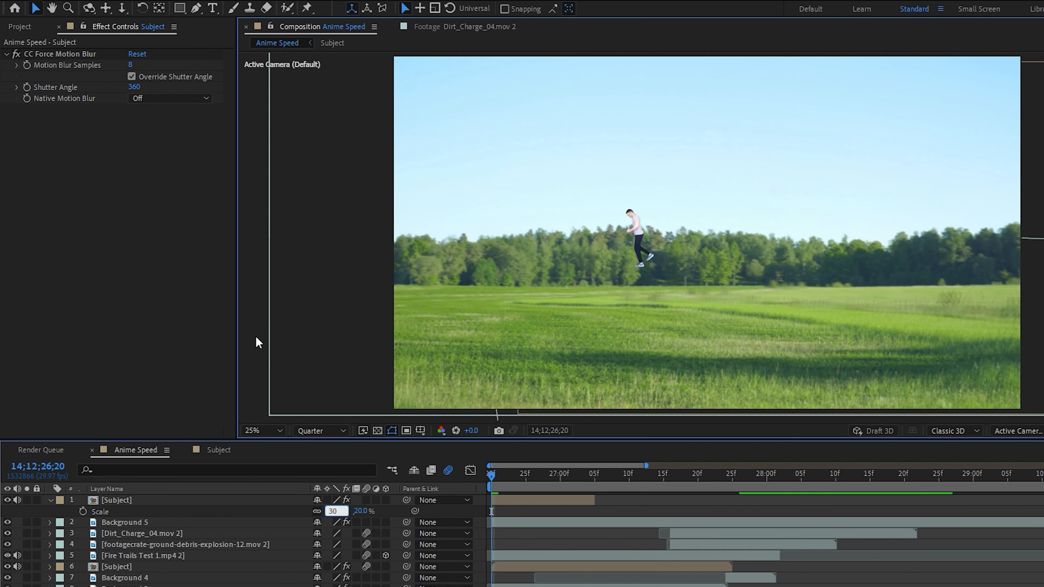
pyautogui.click(304, 337)
pyautogui.scroll(-1, 465, 334)
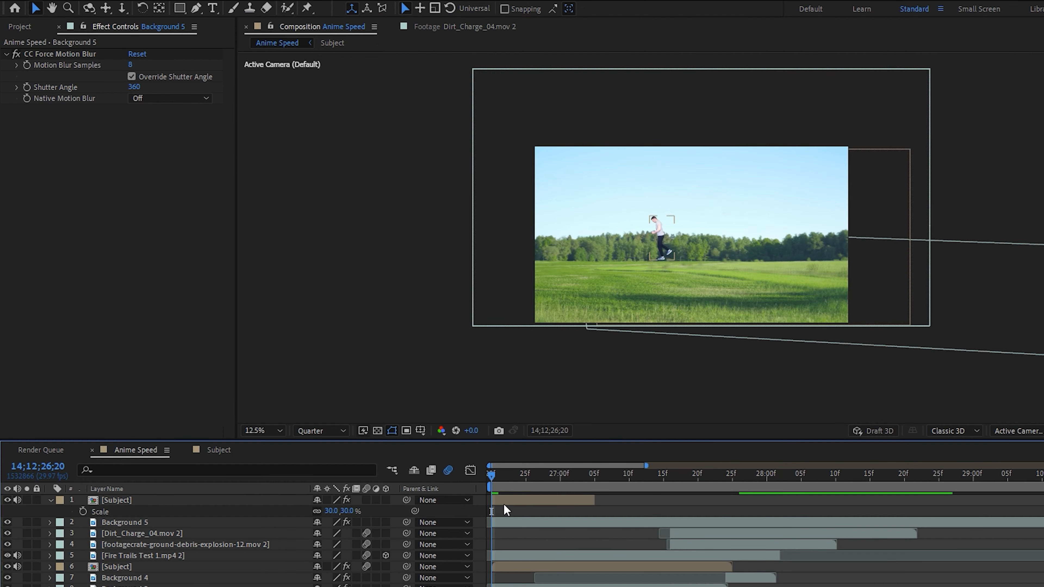
# Keyframe the small Subject layer's Position at 14;12;26;20, placing it outside the frame's upper right at 4200.8, -113.8.
pyautogui.click(492, 500)
pyautogui.click(83, 512)
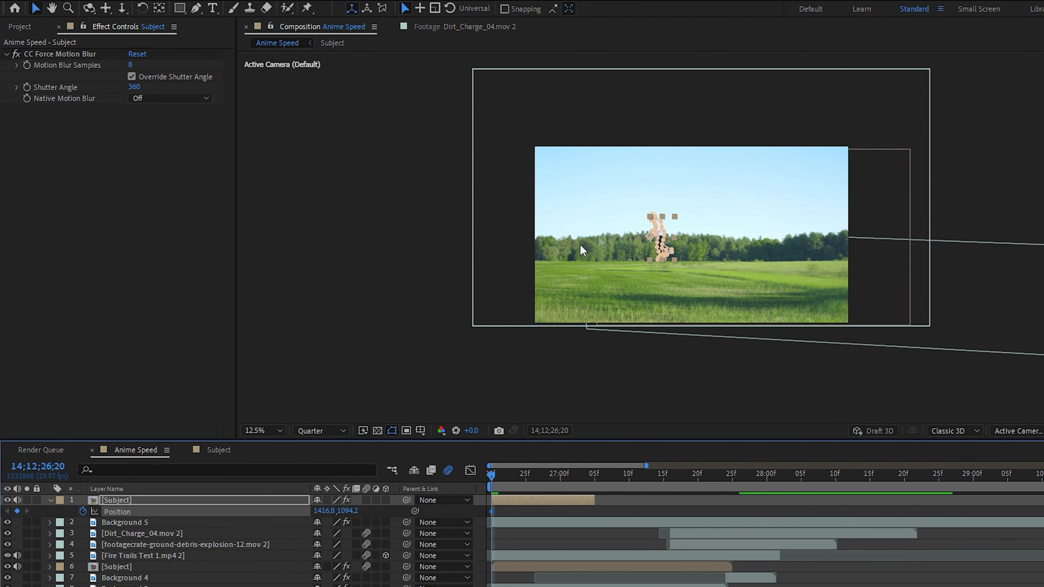
pyautogui.click(675, 229)
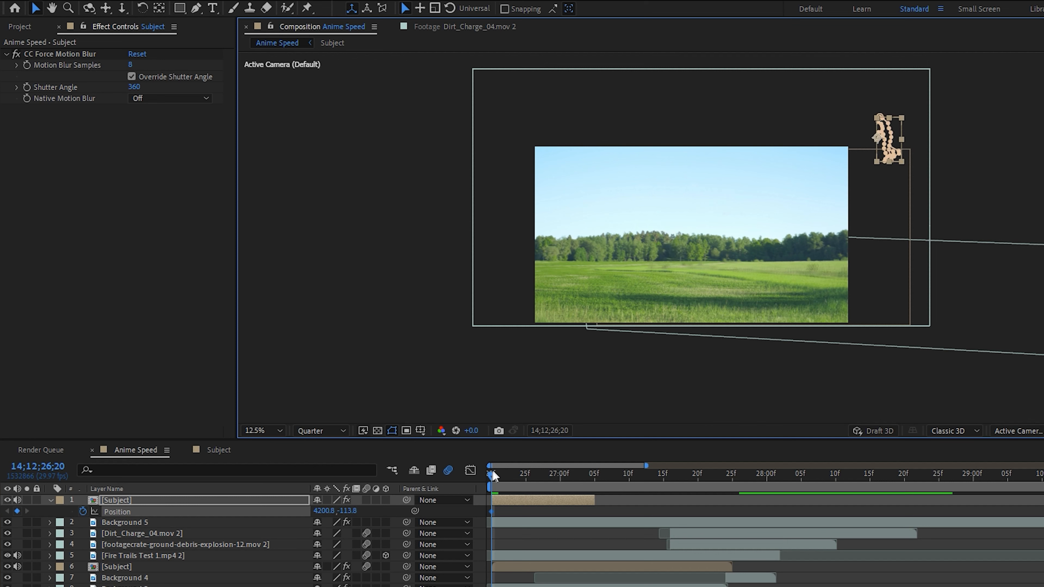
# Keyframe the small runner landing on the field at 2504.8, 1590.2 at 14;12;26;22 and exiting upper left at 72.8, -505.8 at 14;12;26;24.
pyautogui.moveTo(493, 476); pyautogui.dragTo(505, 475)
pyautogui.moveTo(891, 128); pyautogui.dragTo(878, 137)
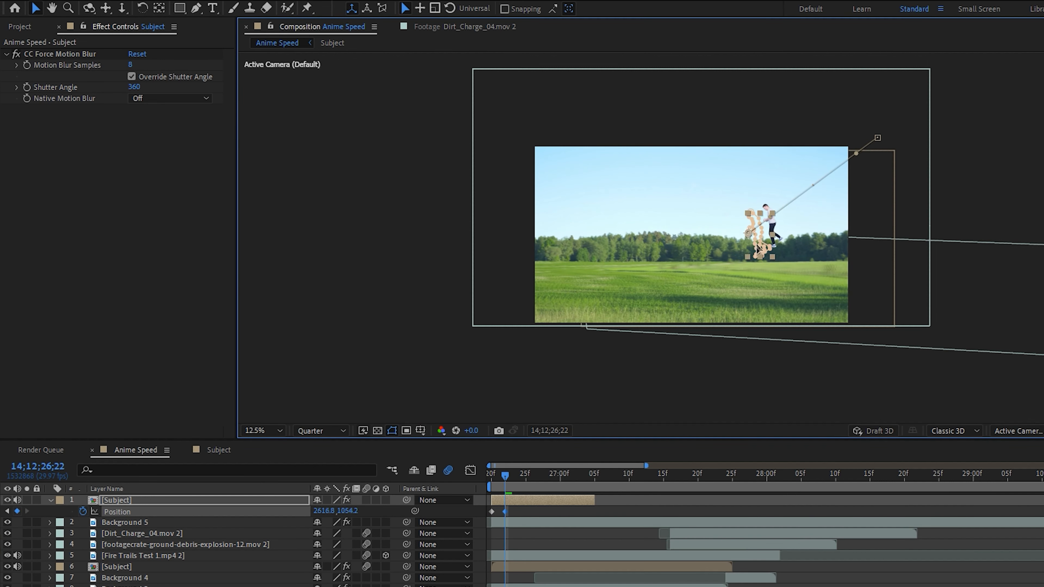
pyautogui.moveTo(759, 249); pyautogui.dragTo(763, 272)
pyautogui.moveTo(495, 479); pyautogui.dragTo(519, 485)
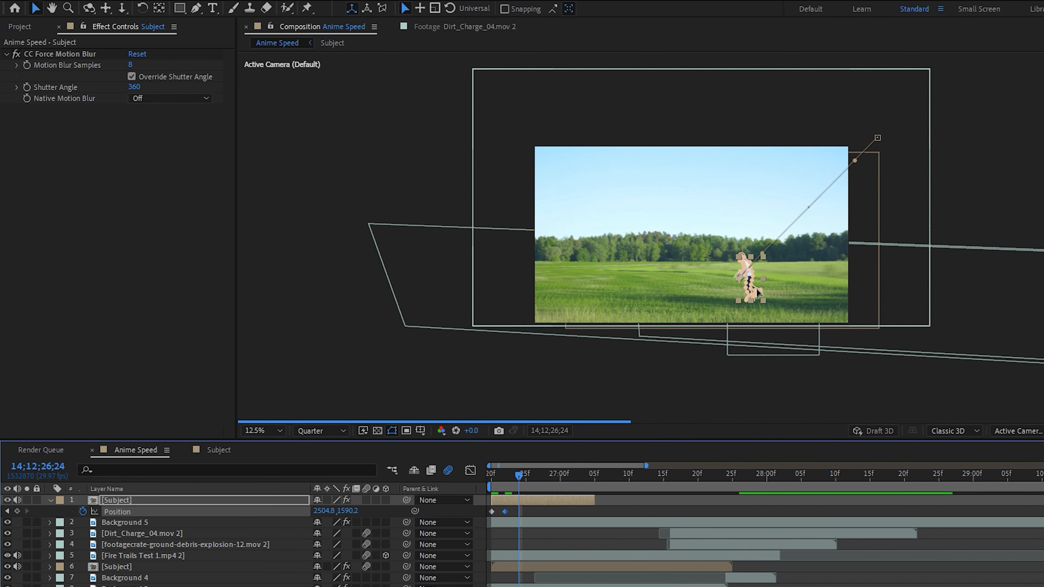
pyautogui.moveTo(759, 276); pyautogui.dragTo(562, 105)
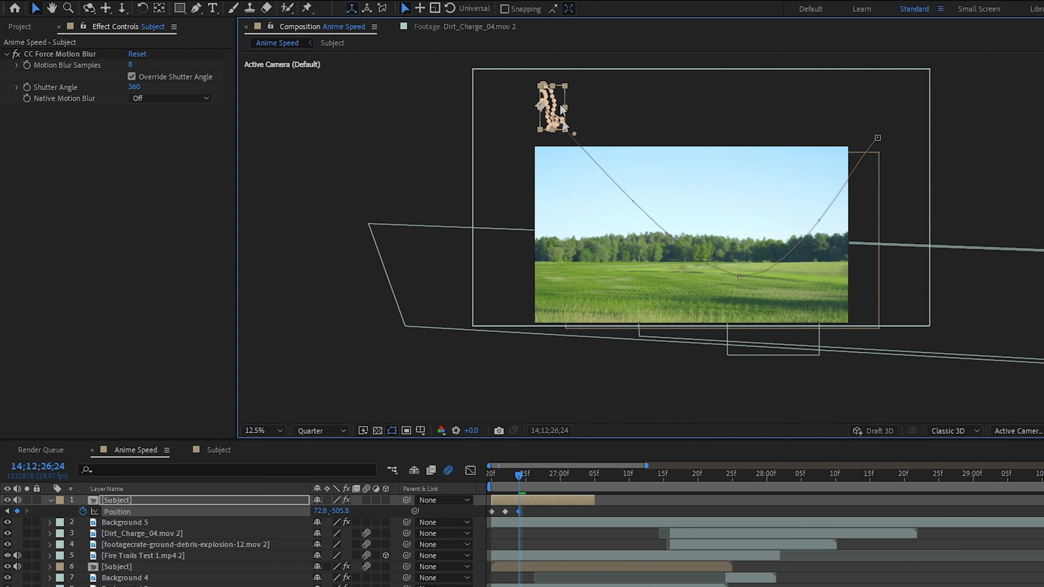
# Retime the small runner's Position keyframes, moving the landing to 14;12;26;23 and the upper-left exit to 14;12;26;27, and preview the bounce.
pyautogui.press('space')
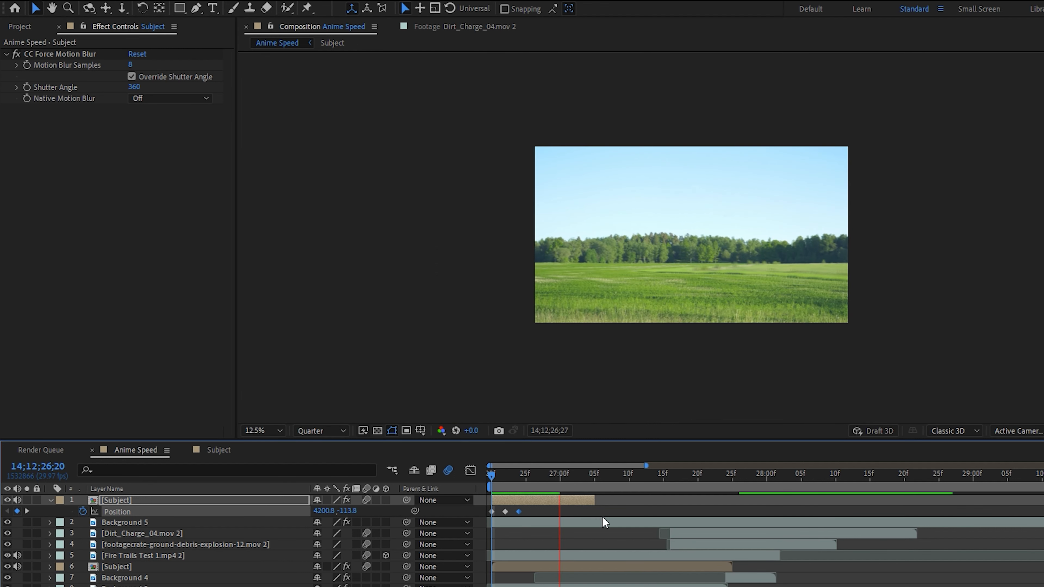
pyautogui.press('space')
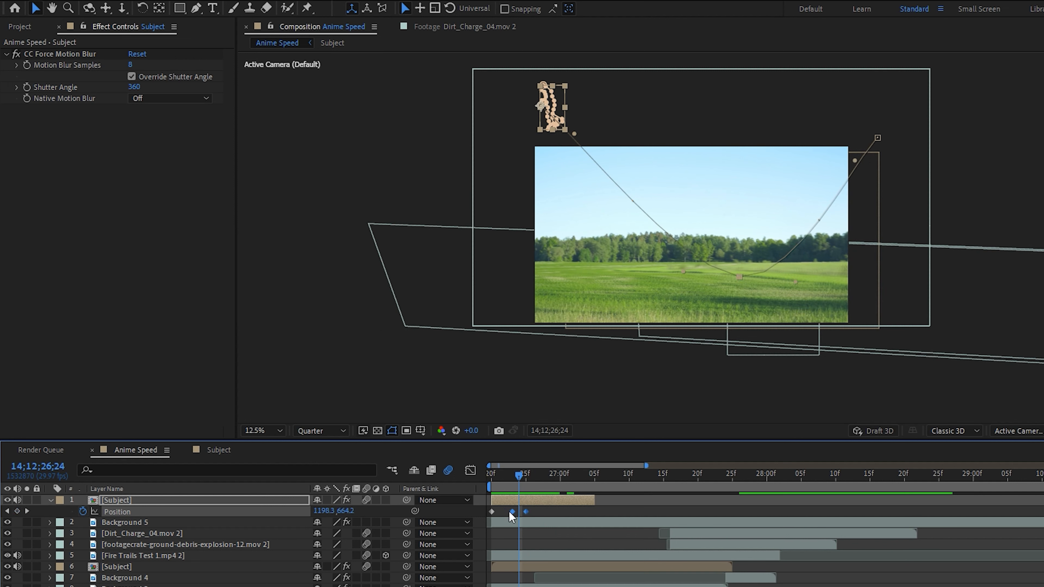
pyautogui.moveTo(526, 511); pyautogui.dragTo(539, 511)
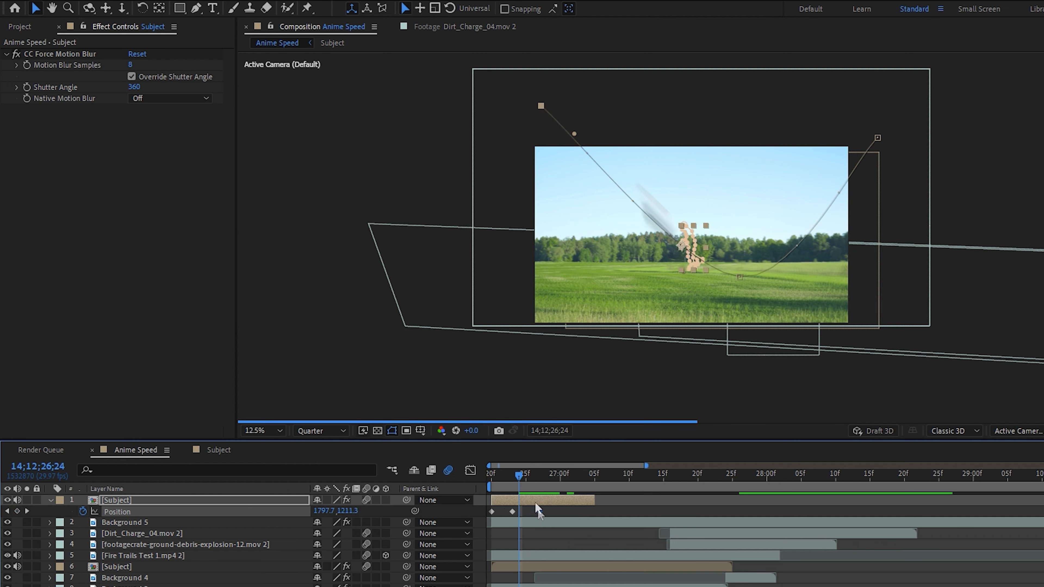
pyautogui.press('space')
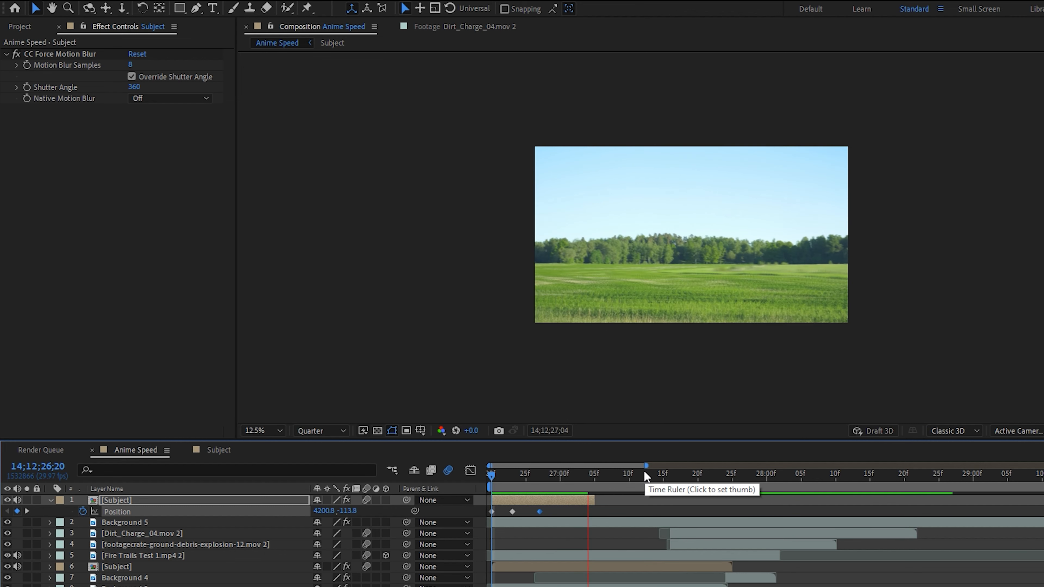
pyautogui.press('space')
# Add the Dirt_Charge_02.mov 2 footage as the topmost layer, above the small Subject layer, with the current time at the landing frame 14;12;26;23.
pyautogui.moveTo(550, 480); pyautogui.dragTo(513, 487)
pyautogui.click(433, 383)
pyautogui.click(492, 476)
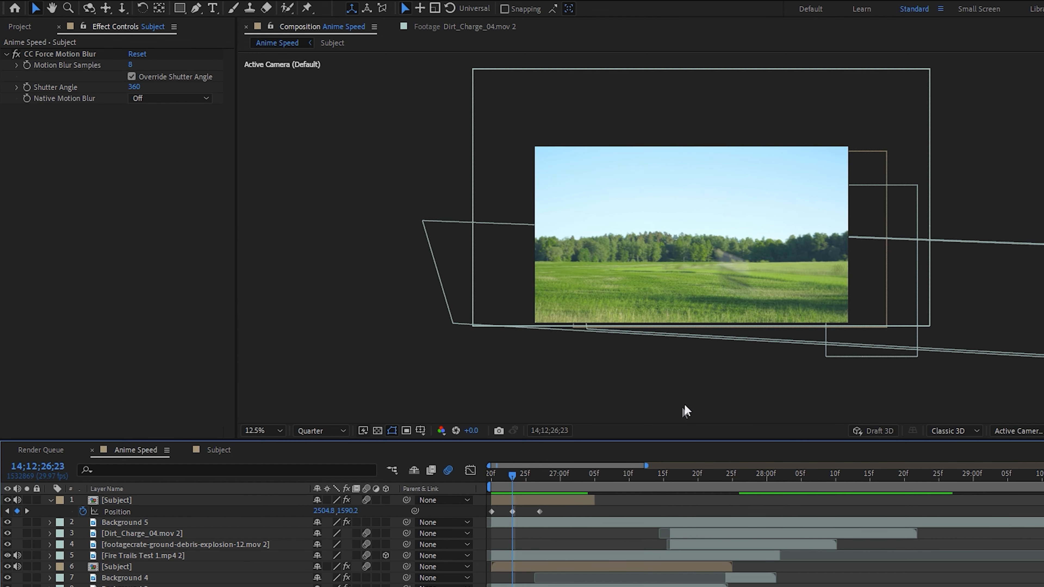
pyautogui.press('.')
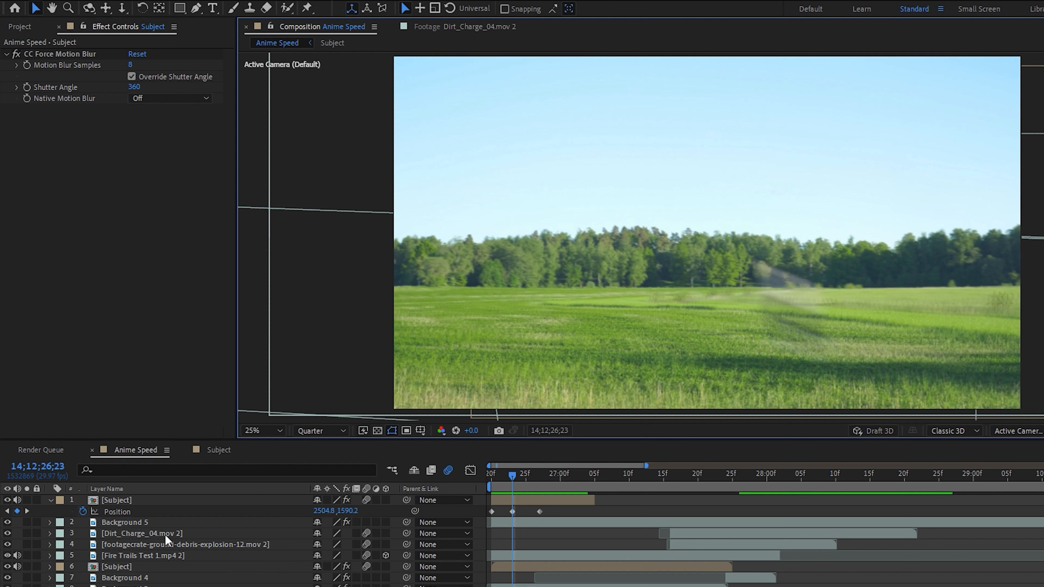
pyautogui.click(21, 26)
pyautogui.click(78, 281)
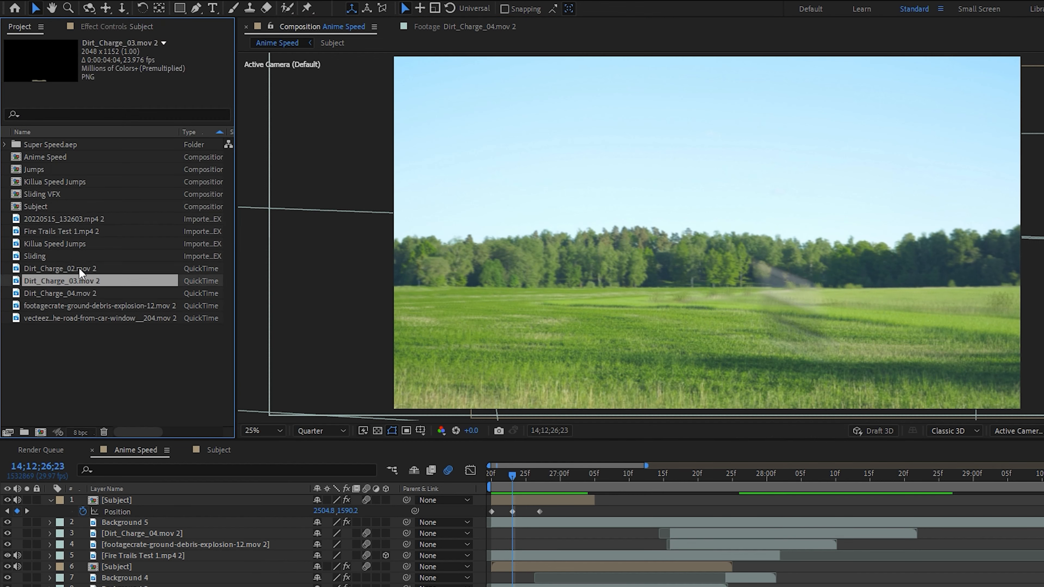
pyautogui.moveTo(201, 502); pyautogui.dragTo(202, 502)
# Time-stretch the Dirt_Charge_02 layer to a shorter duration, split it at 14;12;26;23 and delete the earlier part.
pyautogui.rightClick(543, 509)
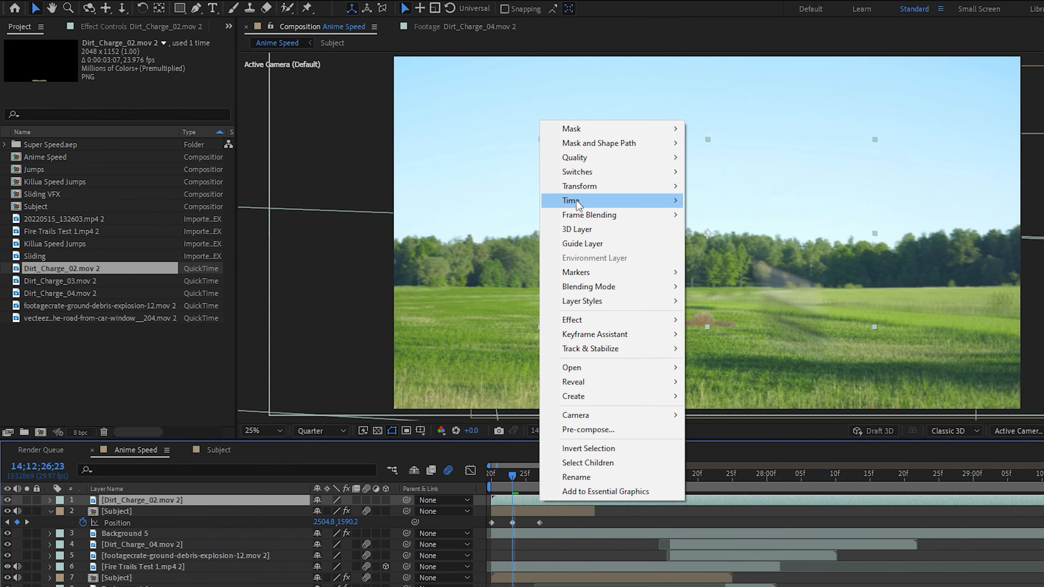
pyautogui.moveTo(576, 200)
pyautogui.click(744, 225)
pyautogui.press('Return')
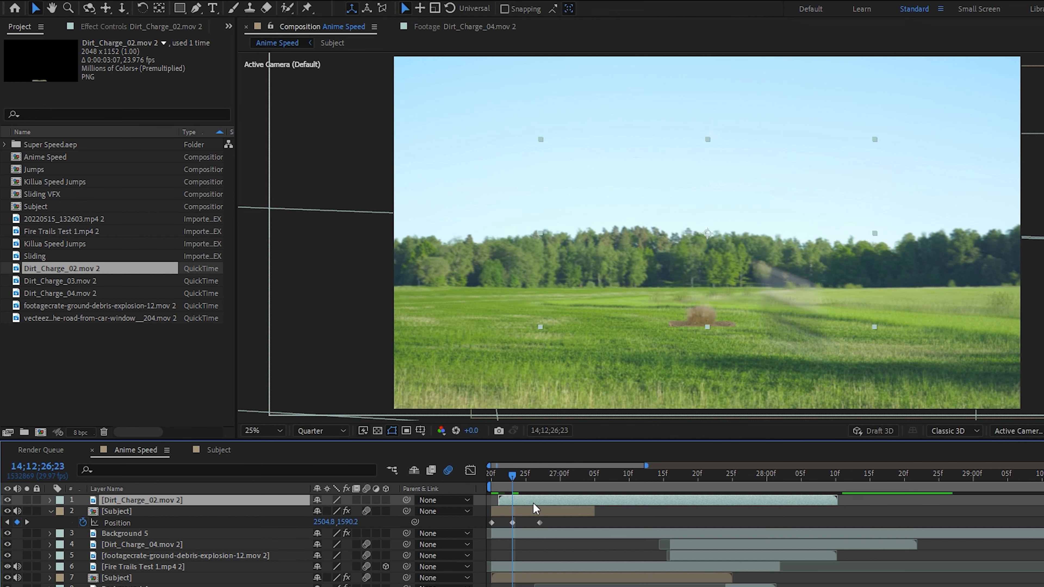
pyautogui.hotkey('ctrl', 'shift', 'd')
pyautogui.click(508, 511)
pyautogui.press('Delete')
# Keyframe the dirt burst's Position frame by frame from 2620, 1256 at 14;12;26;23 to 4236, 1132 at 14;12;27;03, following the landing spot out of frame.
pyautogui.click(700, 318)
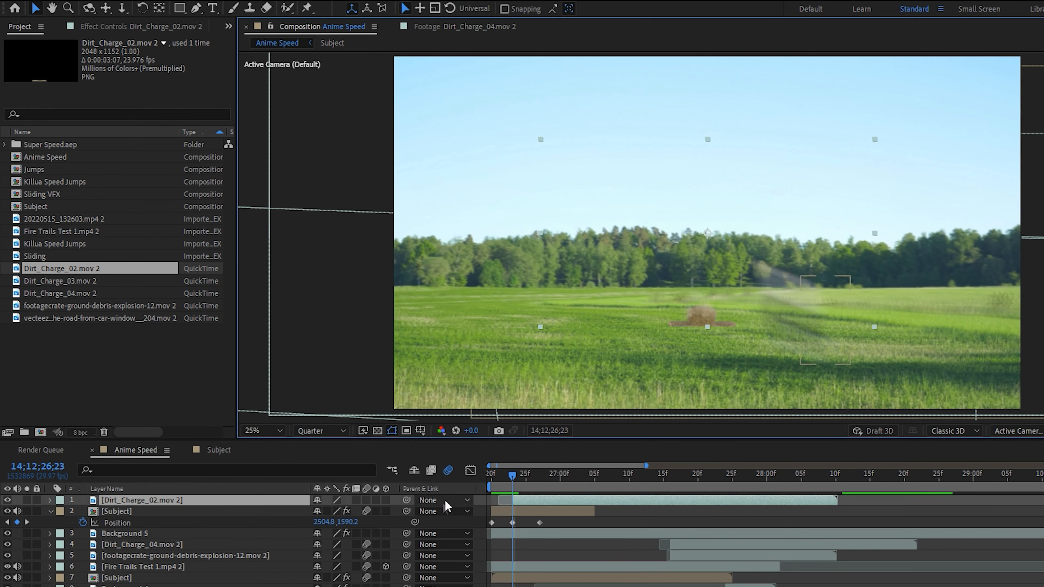
pyautogui.press('p')
pyautogui.click(82, 511)
pyautogui.press('pagedown')
pyautogui.moveTo(702, 314); pyautogui.dragTo(728, 311)
pyautogui.moveTo(695, 314); pyautogui.dragTo(947, 273)
pyautogui.press('pagedown')
pyautogui.press('pagedown')
pyautogui.press('pagedown')
pyautogui.press('pagedown')
pyautogui.press('pagedown')
pyautogui.press('pagedown')
pyautogui.press('pagedown')
pyautogui.press('pagedown')
pyautogui.press('pagedown')
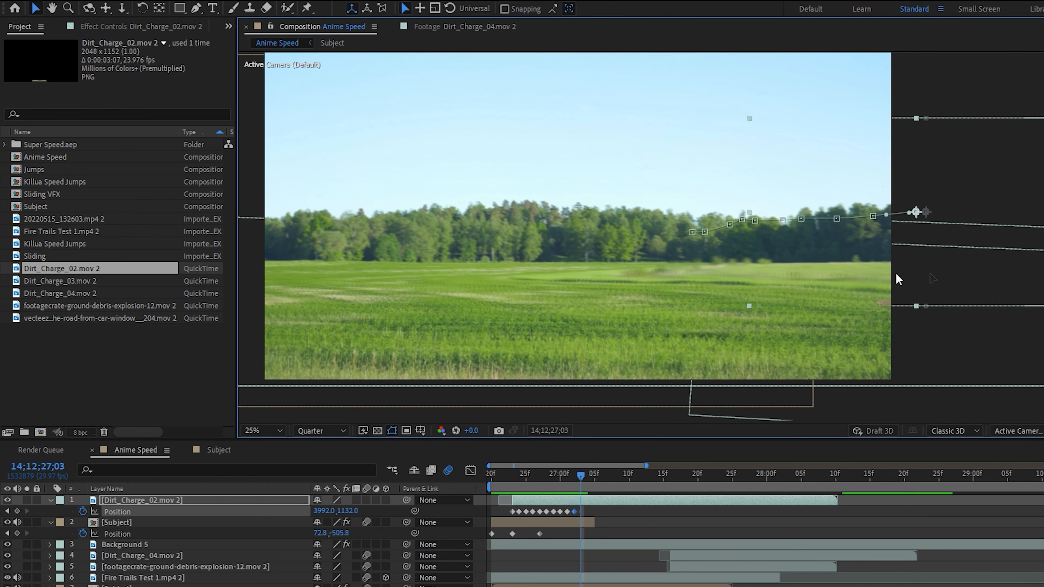
# Preview the distant bounce and examine the dirt burst's movement against the runner and the field.
pyautogui.moveTo(568, 480); pyautogui.dragTo(539, 476)
pyautogui.scroll(-1, 514, 303)
pyautogui.click(509, 354)
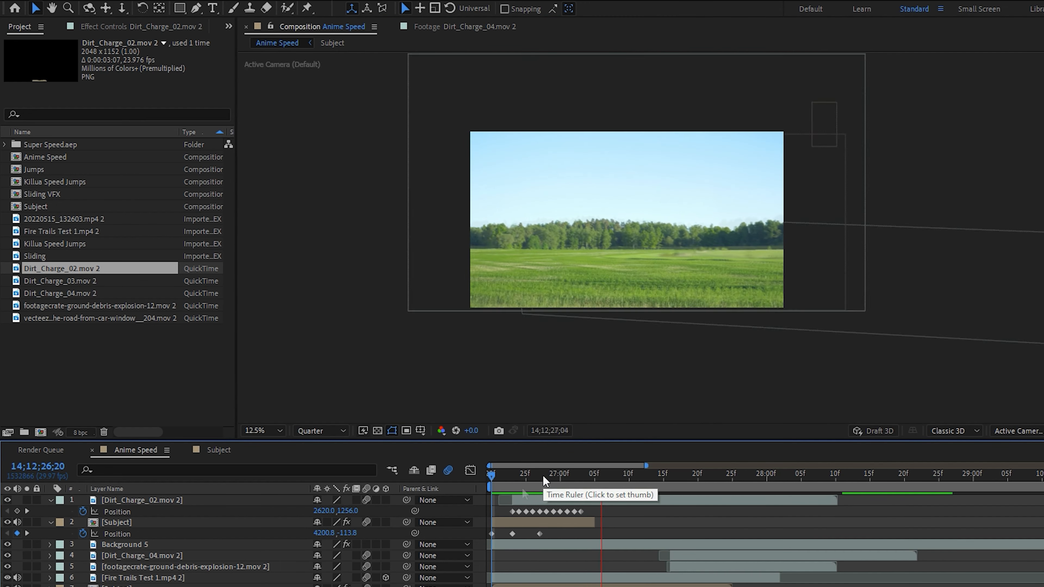
pyautogui.press('space')
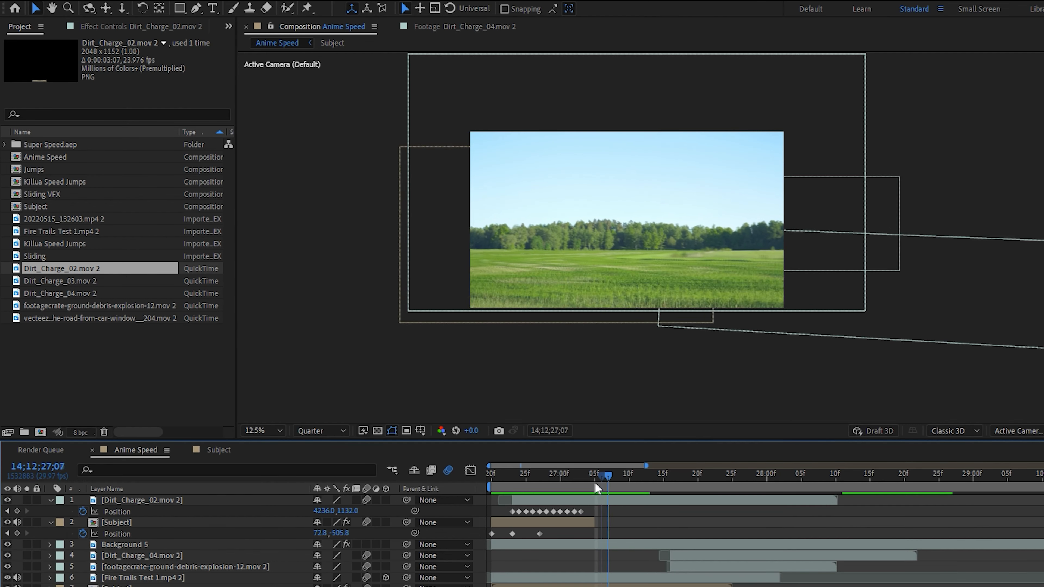
pyautogui.moveTo(513, 487)
pyautogui.mouseDown()
pyautogui.moveTo(566, 489)
pyautogui.moveTo(521, 485)
pyautogui.mouseUp()
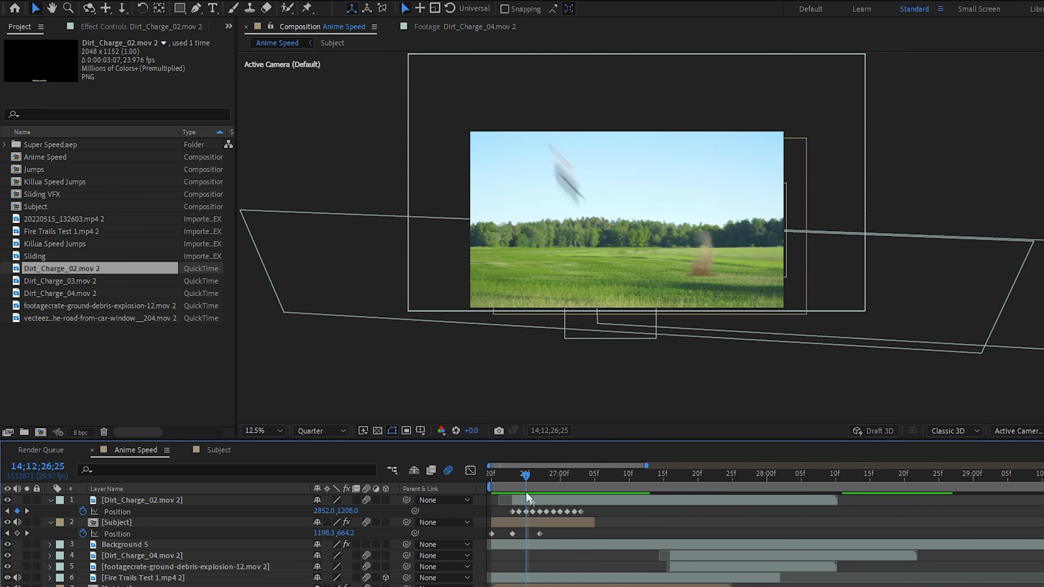
pyautogui.click(540, 521)
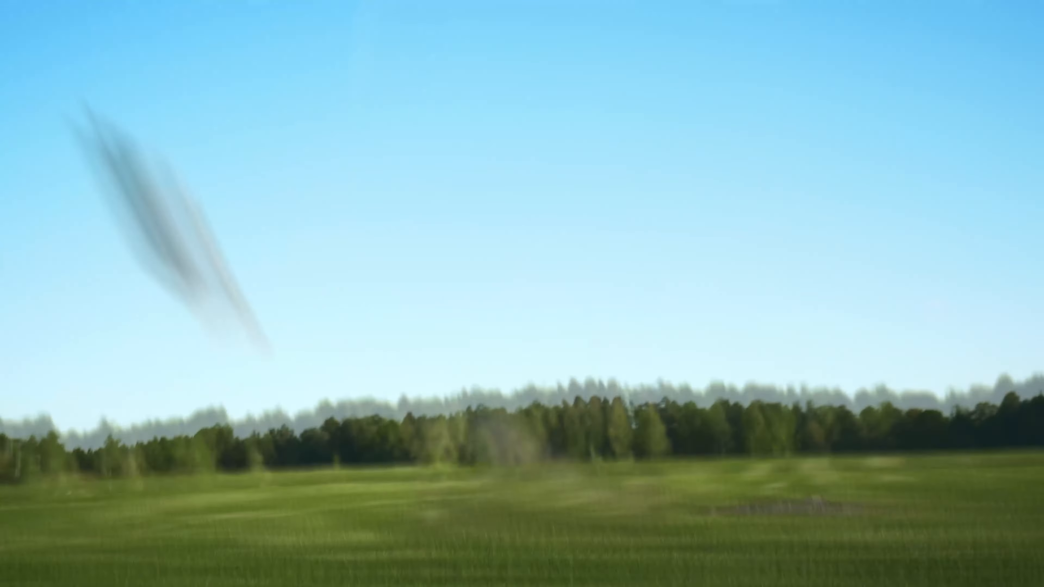